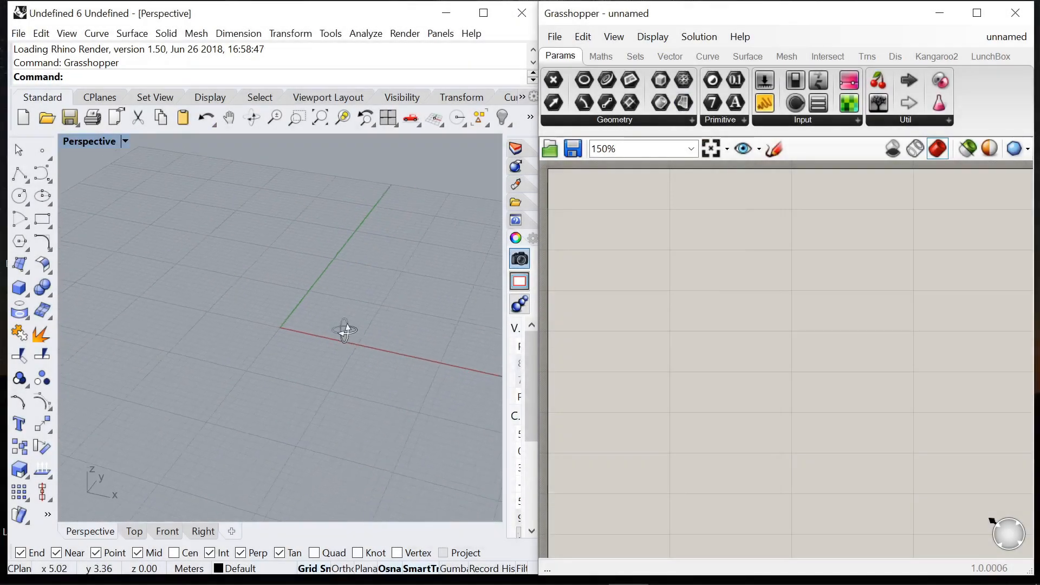
Step: Draw a straight line on the x axis in the Perspective viewport, starting a short distance from the origin
{"action": "right_click_drag", "start_coordinate": [344, 327], "coordinate": [364, 337]}
{"action": "left_click", "coordinate": [29, 187]}
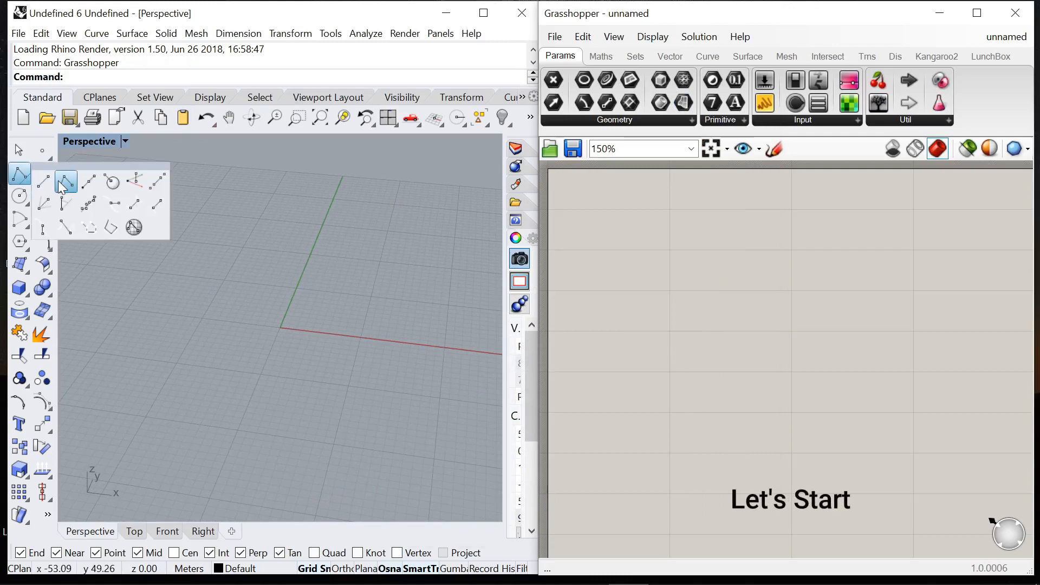
{"action": "left_click", "coordinate": [54, 182]}
{"action": "left_click", "coordinate": [302, 331]}
{"action": "right_click_drag", "start_coordinate": [285, 325], "coordinate": [380, 351]}
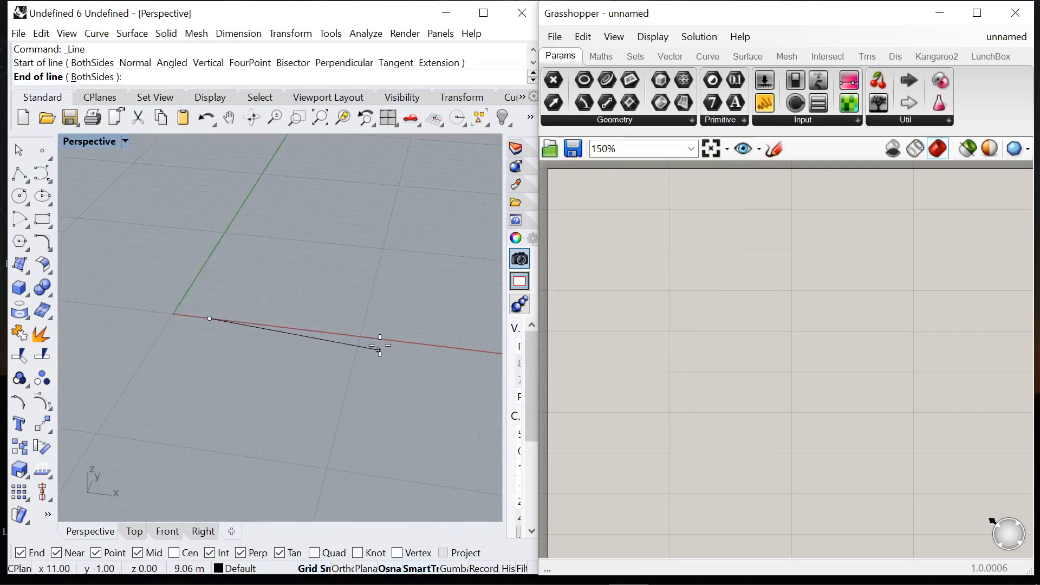
{"action": "left_click", "coordinate": [444, 351]}
Step: Add a Curve parameter to the Grasshopper canvas and reference the drawn line as its one curve
{"action": "double_click", "coordinate": [710, 289]}
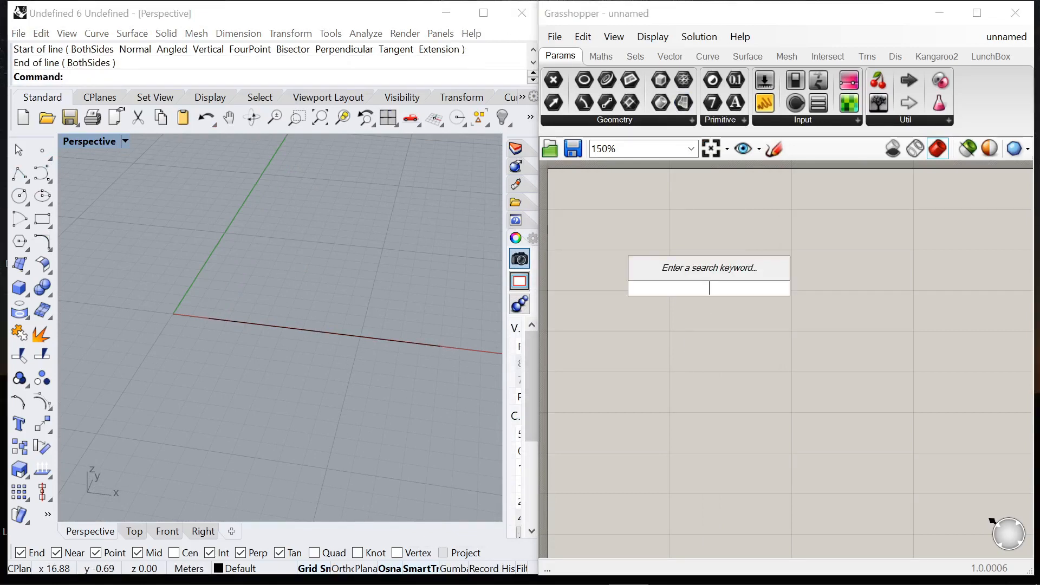
{"action": "type", "text": "curve"}
{"action": "key", "text": "Return"}
{"action": "right_click", "coordinate": [710, 289]}
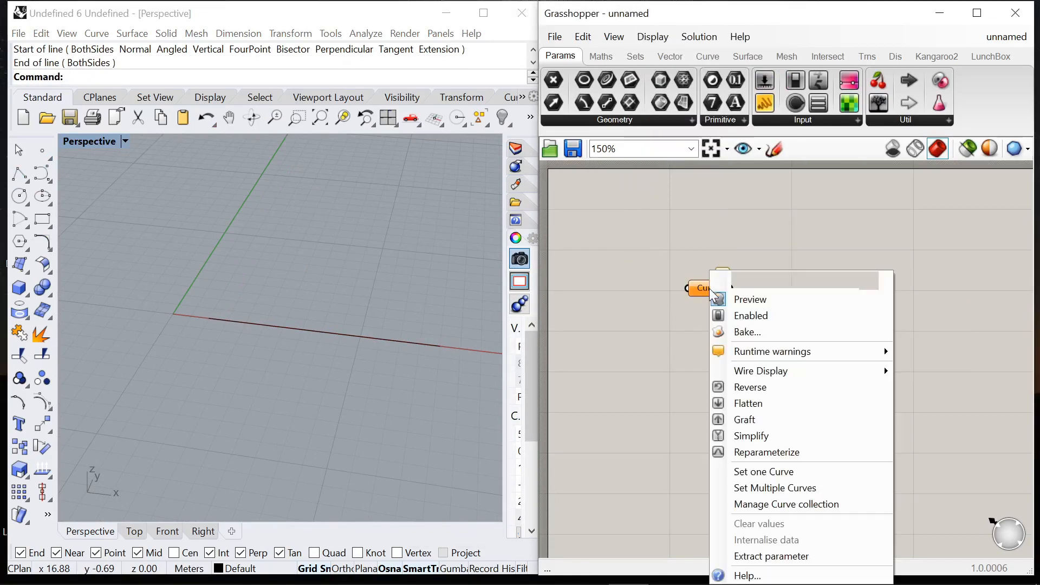
{"action": "left_click", "coordinate": [756, 471]}
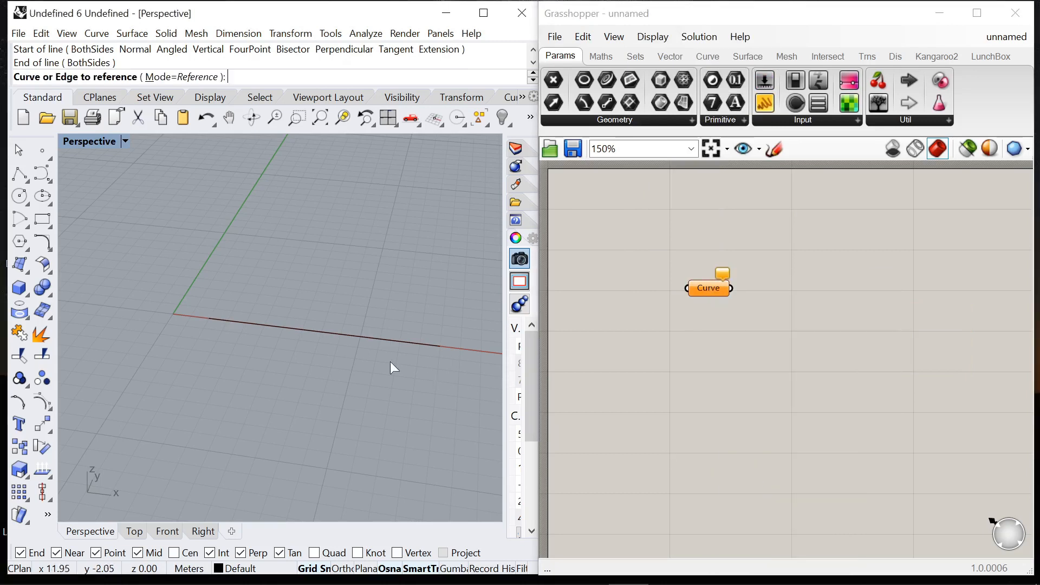
{"action": "left_click", "coordinate": [347, 336]}
Step: Add a Move component beside the Curve parameter and connect the curve to its Geometry input
{"action": "scroll", "coordinate": [639, 363], "scroll_direction": "down", "scroll_amount": 3}
{"action": "scroll", "coordinate": [639, 363], "scroll_direction": "down", "scroll_amount": 1}
{"action": "left_click_drag", "start_coordinate": [638, 289], "coordinate": [701, 324]}
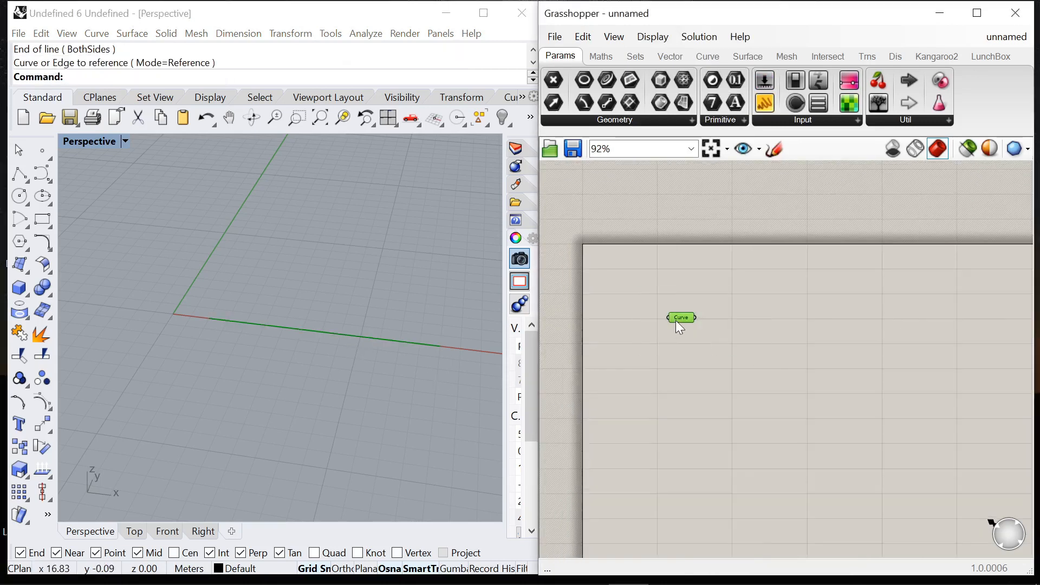
{"action": "scroll", "coordinate": [766, 342], "scroll_direction": "down", "scroll_amount": 6}
{"action": "scroll", "coordinate": [814, 356], "scroll_direction": "up", "scroll_amount": 8}
{"action": "left_click", "coordinate": [809, 350]}
{"action": "double_click", "coordinate": [808, 356]}
{"action": "type", "text": "move"}
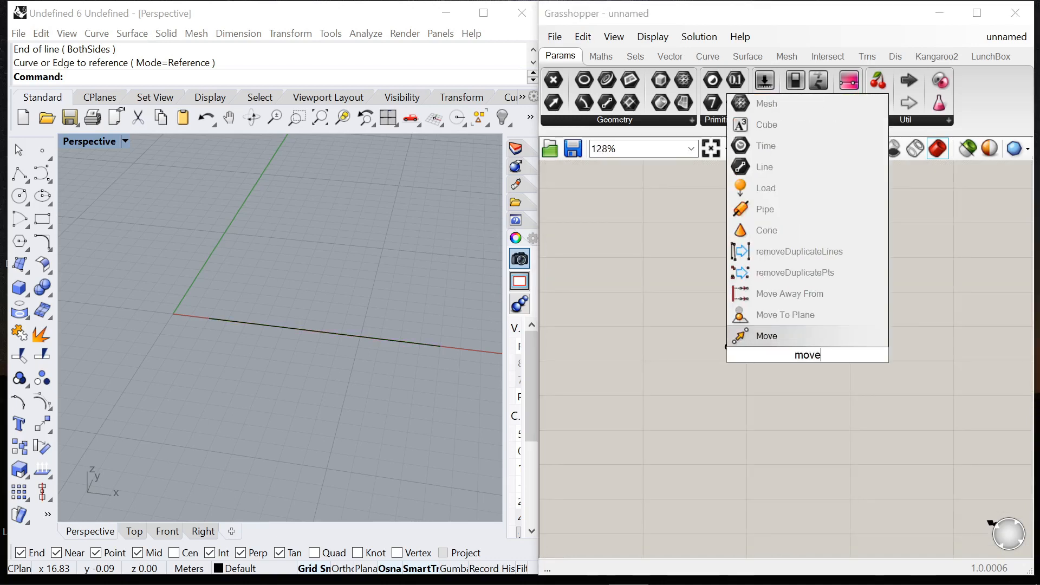
{"action": "key", "text": "Return"}
{"action": "scroll", "coordinate": [807, 355], "scroll_direction": "up", "scroll_amount": 4}
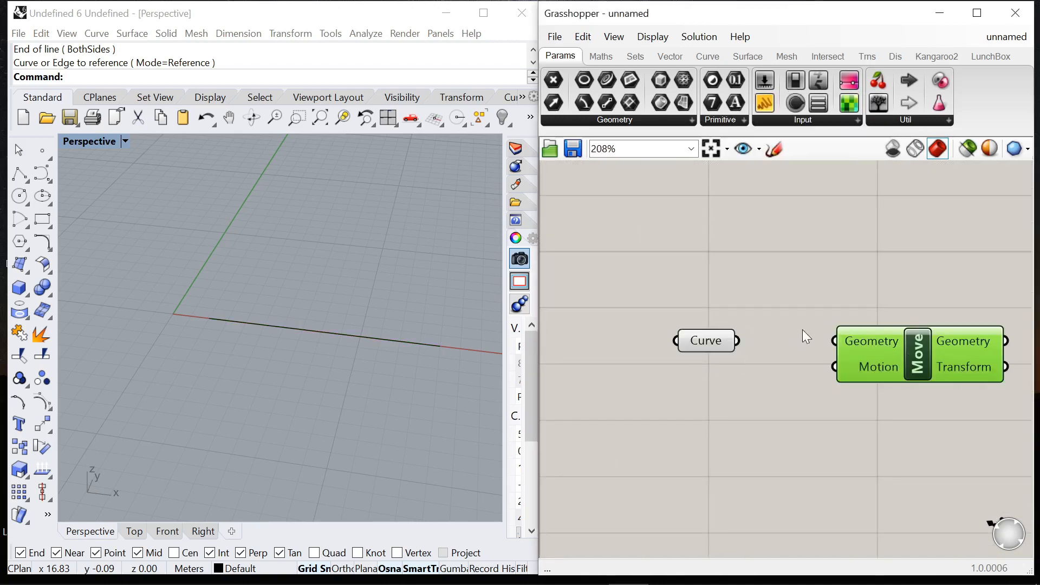
Step: Add a Unit Z vector component, connect it to Move's Motion input and place it beneath the Curve parameter
{"action": "double_click", "coordinate": [745, 431]}
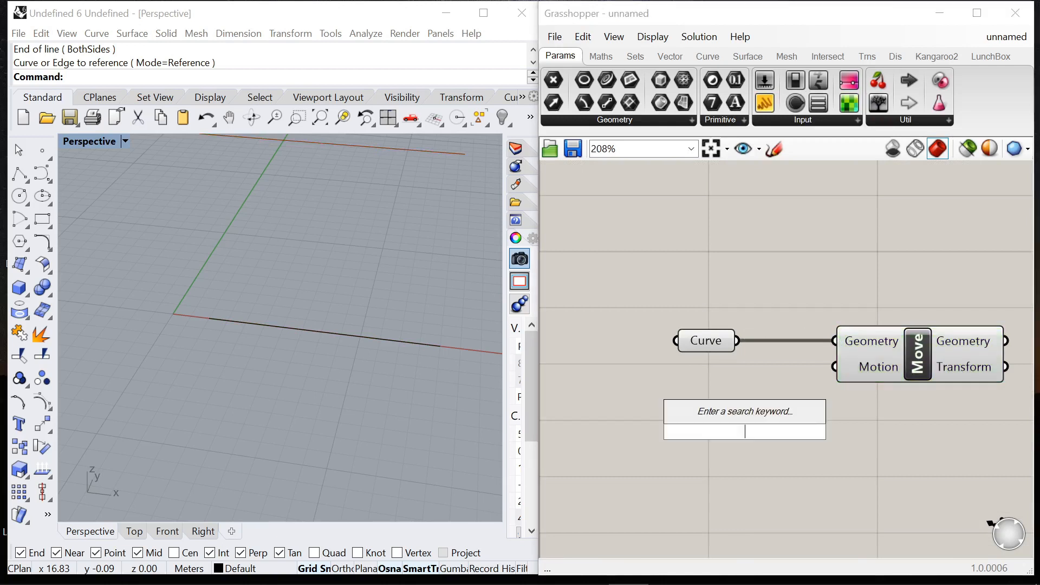
{"action": "type", "text": "unit z"}
{"action": "key", "text": "Return"}
{"action": "left_click_drag", "start_coordinate": [825, 432], "coordinate": [835, 368]}
{"action": "left_click_drag", "start_coordinate": [743, 437], "coordinate": [713, 406]}
Step: Add a panel ahead of Unit Z holding 4, 8 and 12 as separate list items
{"action": "scroll", "coordinate": [899, 414], "scroll_direction": "down", "scroll_amount": 2}
{"action": "left_click", "coordinate": [766, 407]}
{"action": "double_click", "coordinate": [765, 401]}
{"action": "type", "text": "panel"}
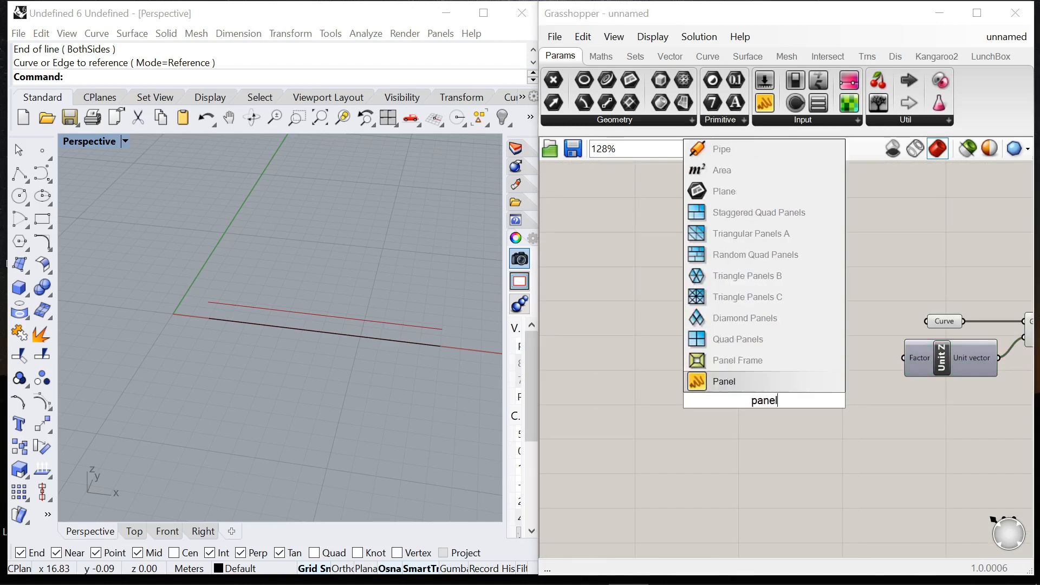
{"action": "key", "text": "Return"}
{"action": "right_click", "coordinate": [765, 401]}
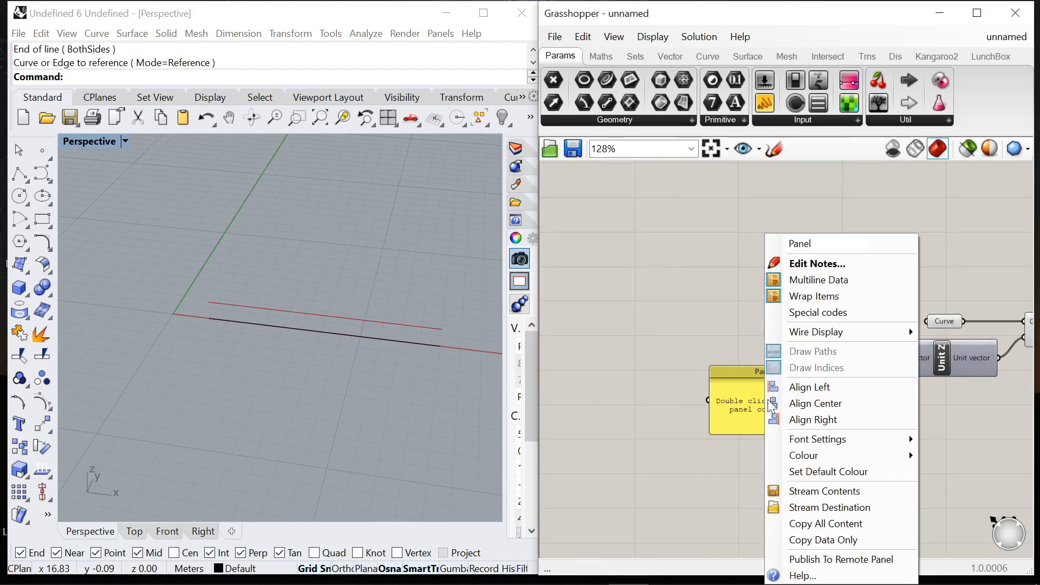
{"action": "left_click", "coordinate": [815, 264]}
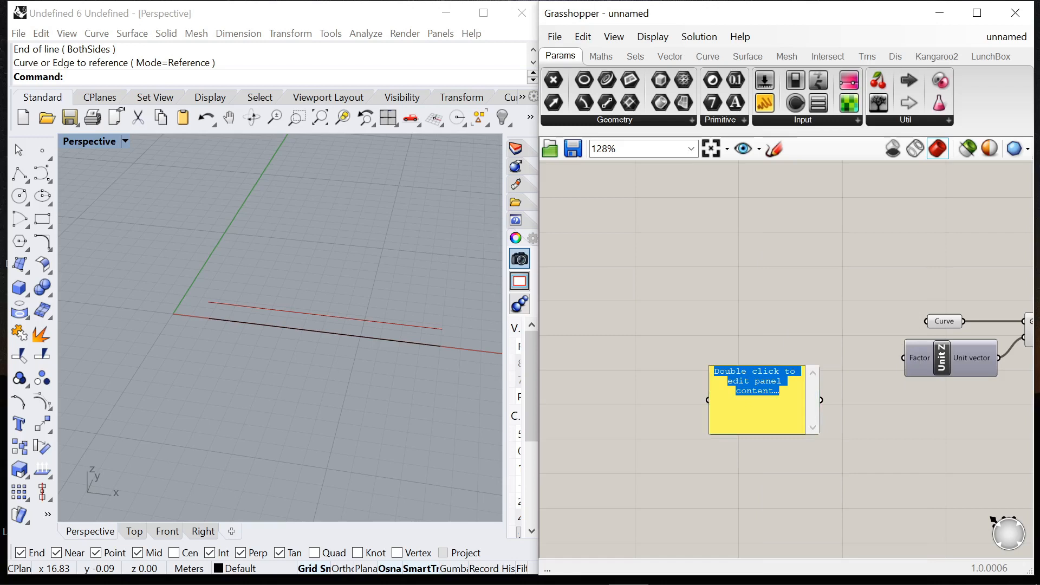
{"action": "type", "text": "4"}
{"action": "key", "text": "Return"}
{"action": "left_click", "coordinate": [844, 405]}
Step: Make the values panel narrower, connect it to Unit Z's Factor input and place it close to that component
{"action": "scroll", "coordinate": [844, 406], "scroll_direction": "up", "scroll_amount": 3}
{"action": "left_click_drag", "start_coordinate": [805, 412], "coordinate": [696, 412]}
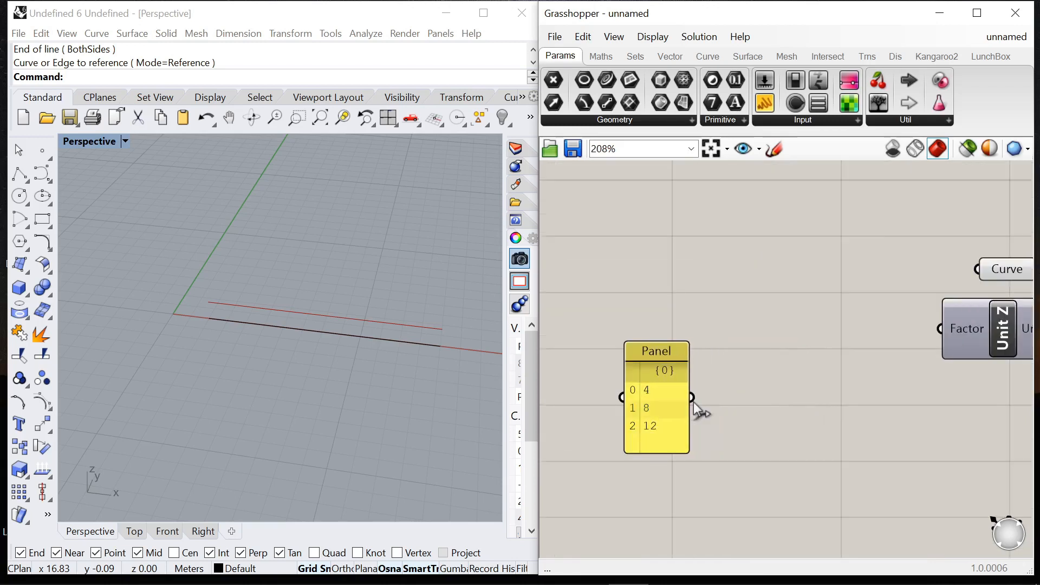
{"action": "left_click_drag", "start_coordinate": [888, 380], "coordinate": [940, 328]}
{"action": "left_click_drag", "start_coordinate": [664, 350], "coordinate": [857, 280]}
{"action": "scroll", "coordinate": [255, 219], "scroll_direction": "down", "scroll_amount": 6}
{"action": "scroll", "coordinate": [855, 271], "scroll_direction": "down", "scroll_amount": 6}
{"action": "right_click_drag", "start_coordinate": [297, 259], "coordinate": [404, 248]}
{"action": "left_click_drag", "start_coordinate": [615, 231], "coordinate": [905, 371]}
{"action": "scroll", "coordinate": [945, 395], "scroll_direction": "down", "scroll_amount": 8}
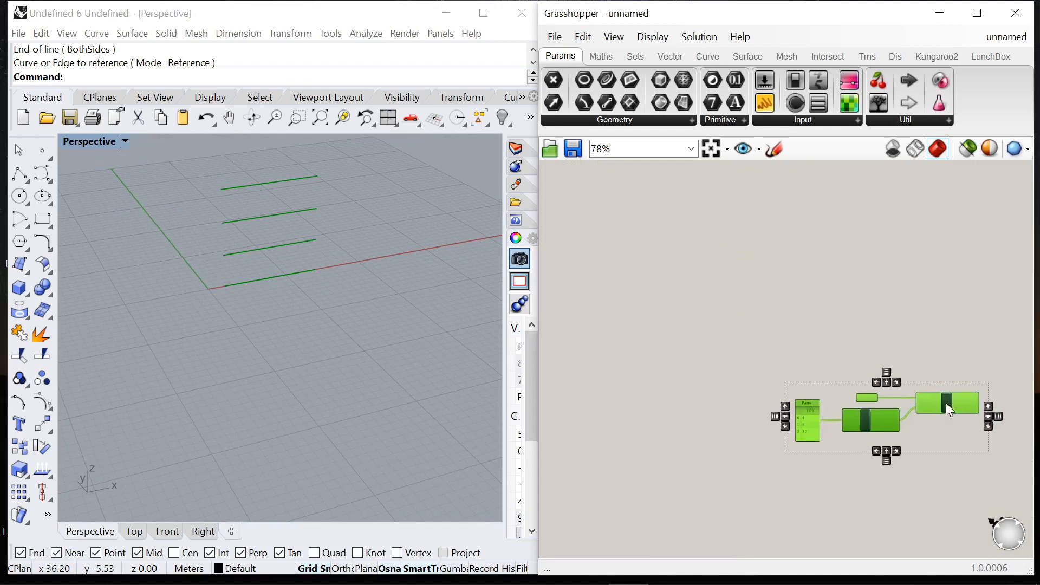
{"action": "scroll", "coordinate": [867, 355], "scroll_direction": "up", "scroll_amount": 7}
{"action": "left_click", "coordinate": [716, 324]}
{"action": "left_click", "coordinate": [684, 280]}
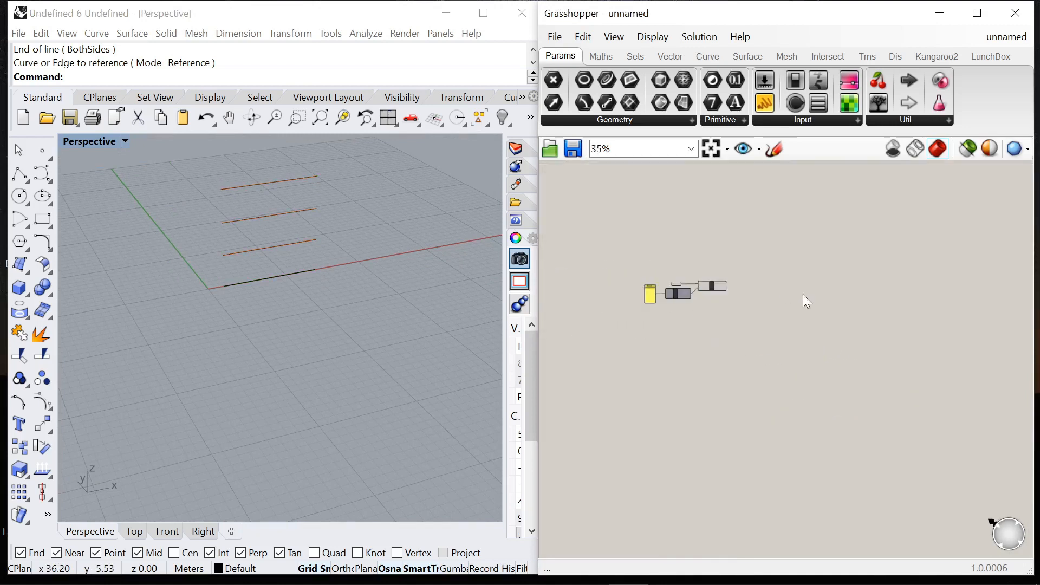
Step: Internalise the referenced line's data in the Curve parameter
{"action": "scroll", "coordinate": [803, 300], "scroll_direction": "up", "scroll_amount": 6}
{"action": "right_click", "coordinate": [729, 258]}
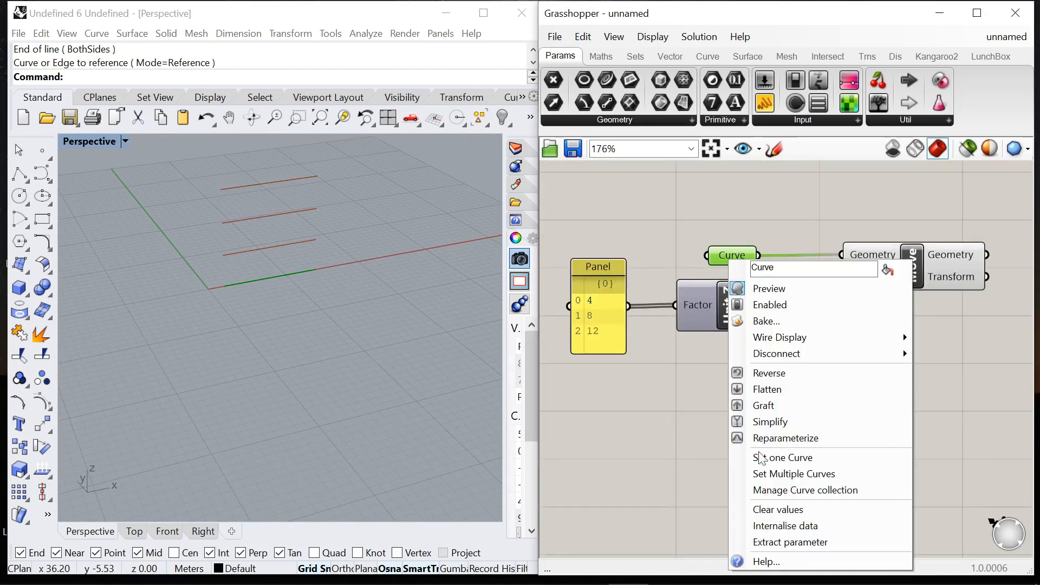
{"action": "left_click", "coordinate": [807, 524]}
Step: Add a Perp Frames component and connect Move's Geometry output to its Curve input
{"action": "scroll", "coordinate": [969, 379], "scroll_direction": "down", "scroll_amount": 2}
{"action": "scroll", "coordinate": [732, 306], "scroll_direction": "up", "scroll_amount": 3}
{"action": "left_click_drag", "start_coordinate": [847, 286], "coordinate": [555, 290]}
{"action": "scroll", "coordinate": [650, 281], "scroll_direction": "down", "scroll_amount": 8}
{"action": "scroll", "coordinate": [834, 305], "scroll_direction": "up", "scroll_amount": 7}
{"action": "double_click", "coordinate": [834, 305]}
{"action": "type", "text": "perp"}
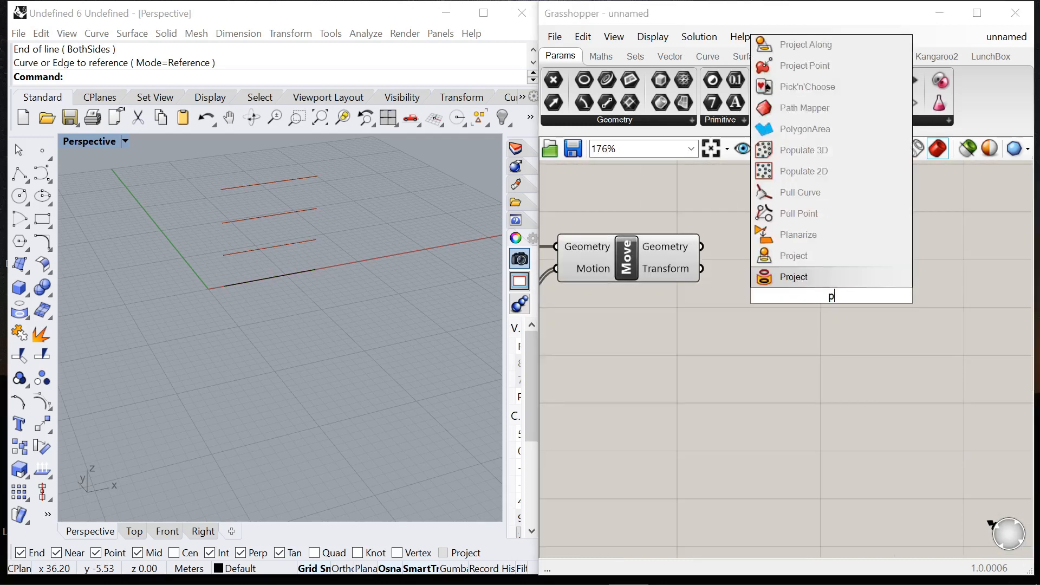
{"action": "left_click", "coordinate": [780, 236]}
{"action": "left_click_drag", "start_coordinate": [703, 246], "coordinate": [894, 303]}
Step: Add a whole-number slider starting at 0 and connect it to the Count input of Perp Frames
{"action": "scroll", "coordinate": [762, 295], "scroll_direction": "down", "scroll_amount": 2}
{"action": "scroll", "coordinate": [842, 325], "scroll_direction": "up", "scroll_amount": 4}
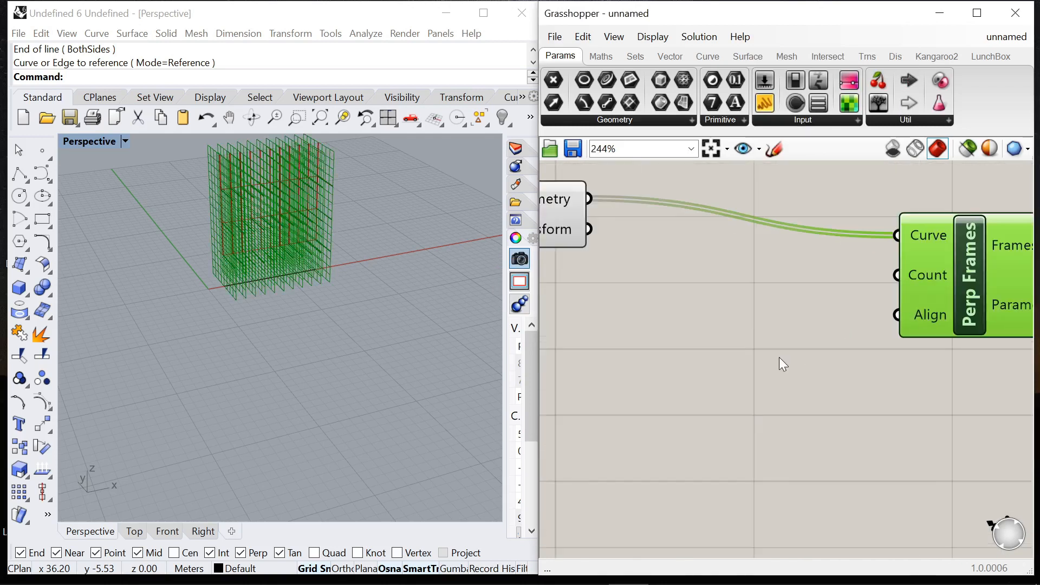
{"action": "double_click", "coordinate": [784, 364]}
{"action": "type", "text": "0<"}
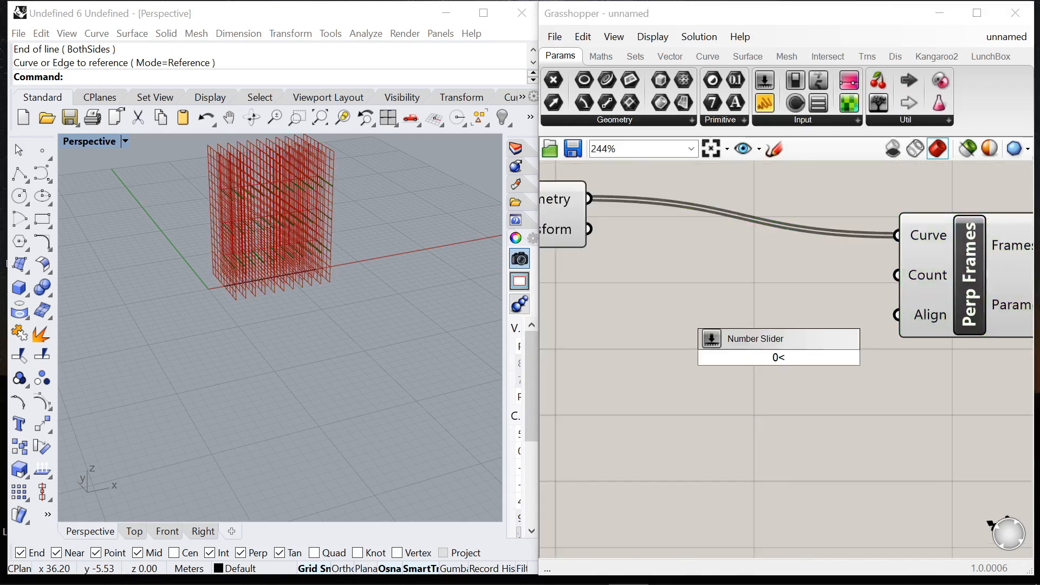
{"action": "key", "text": "Return"}
{"action": "scroll", "coordinate": [854, 365], "scroll_direction": "down", "scroll_amount": 1}
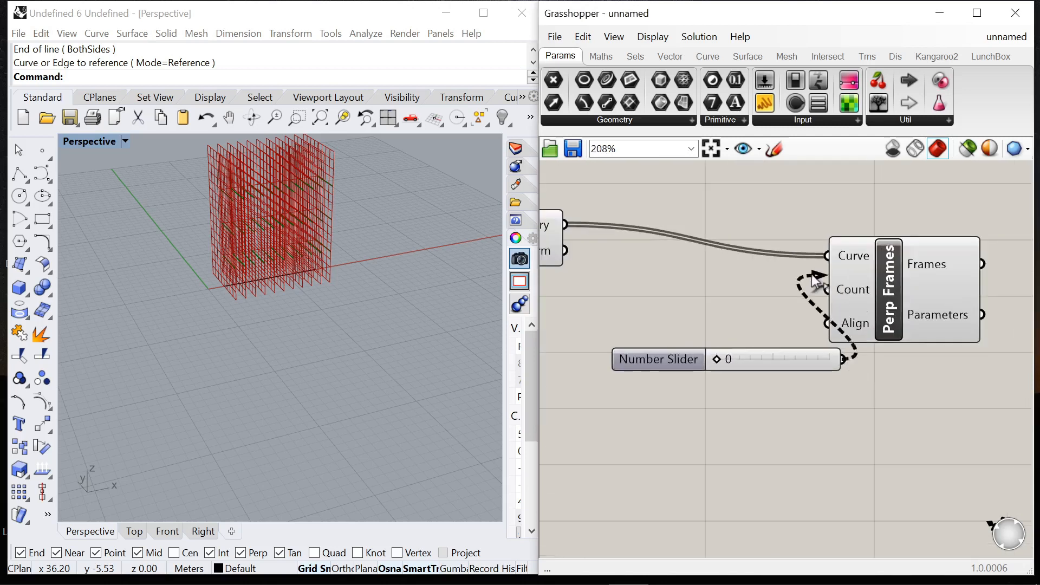
{"action": "left_click_drag", "start_coordinate": [897, 304], "coordinate": [936, 297]}
Step: Set the Count slider to 3 and shift Perp Frames and its slider farther from the Move component
{"action": "mouse_move", "coordinate": [730, 363]}
{"action": "left_mouse_down"}
{"action": "mouse_move", "coordinate": [808, 362]}
{"action": "mouse_move", "coordinate": [726, 369]}
{"action": "left_mouse_up"}
{"action": "left_click_drag", "start_coordinate": [657, 361], "coordinate": [647, 326]}
{"action": "left_click", "coordinate": [722, 353]}
{"action": "scroll", "coordinate": [724, 353], "scroll_direction": "down", "scroll_amount": 5}
{"action": "left_click", "coordinate": [837, 320]}
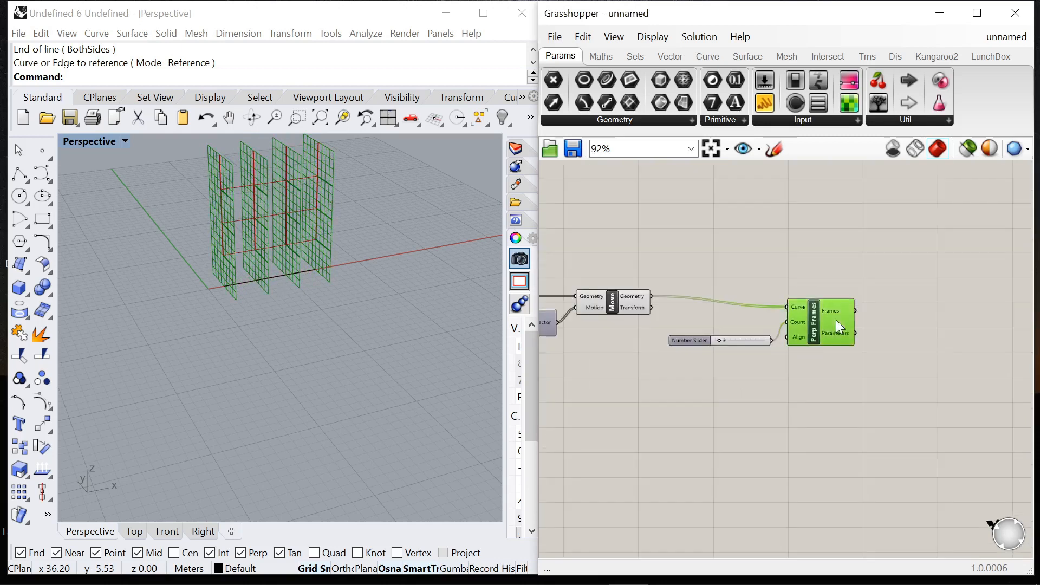
{"action": "left_click_drag", "start_coordinate": [895, 321], "coordinate": [900, 315]}
{"action": "left_click_drag", "start_coordinate": [688, 340], "coordinate": [734, 325]}
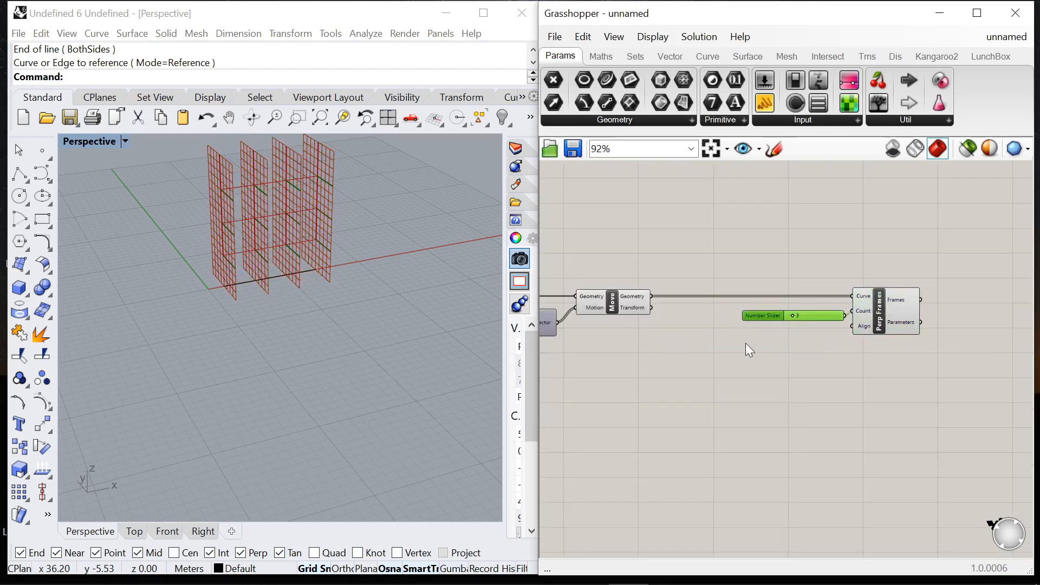
Step: Add a Rectangle component and connect the Frames output of Perp Frames to its Plane input
{"action": "scroll", "coordinate": [807, 249], "scroll_direction": "down", "scroll_amount": 5}
{"action": "scroll", "coordinate": [663, 272], "scroll_direction": "up", "scroll_amount": 5}
{"action": "scroll", "coordinate": [667, 239], "scroll_direction": "down", "scroll_amount": 5}
{"action": "scroll", "coordinate": [887, 250], "scroll_direction": "up", "scroll_amount": 6}
{"action": "scroll", "coordinate": [888, 255], "scroll_direction": "up", "scroll_amount": 3}
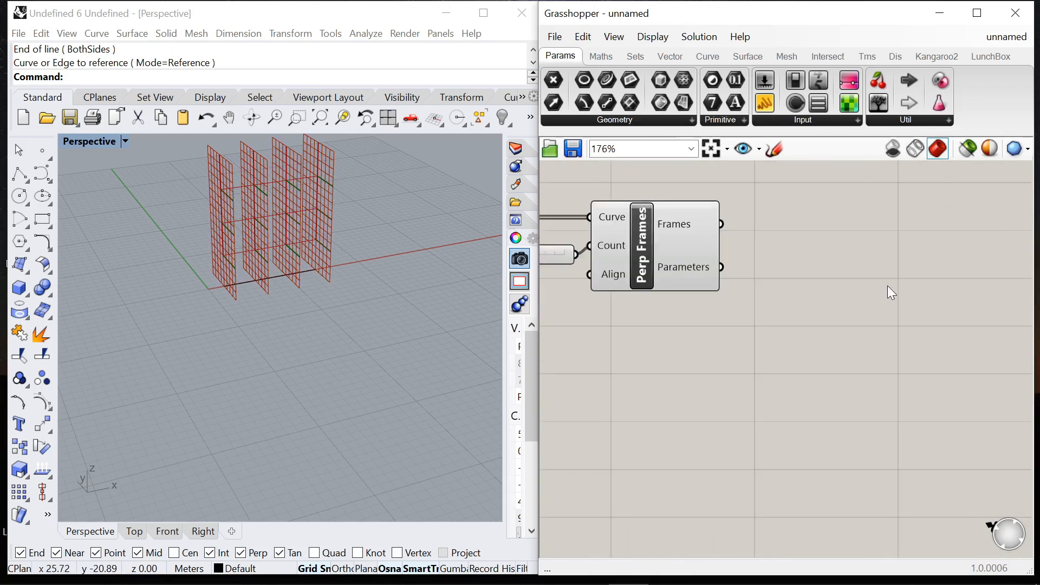
{"action": "double_click", "coordinate": [887, 285]}
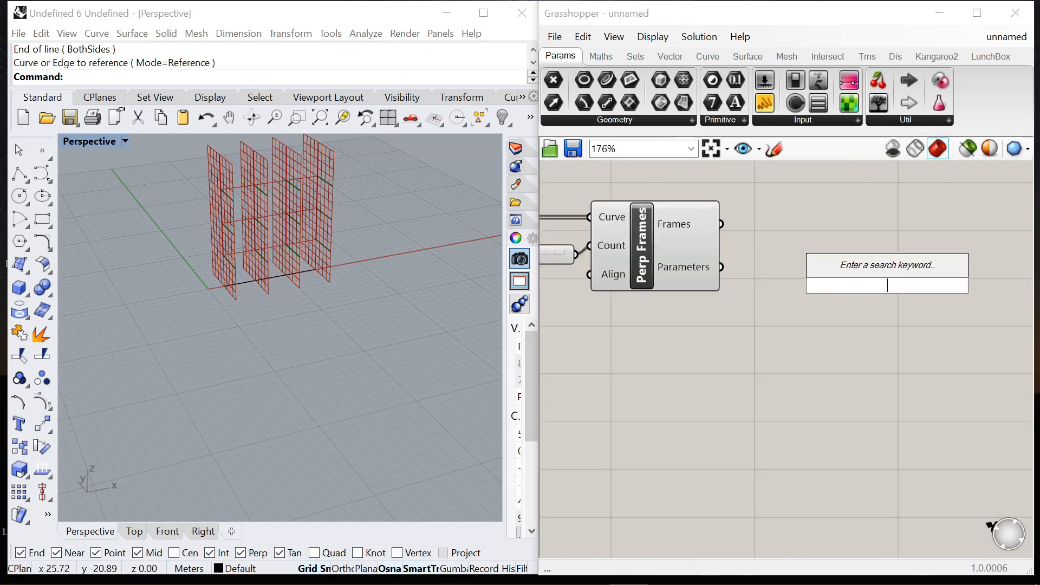
{"action": "type", "text": "rectang"}
{"action": "key", "text": "Return"}
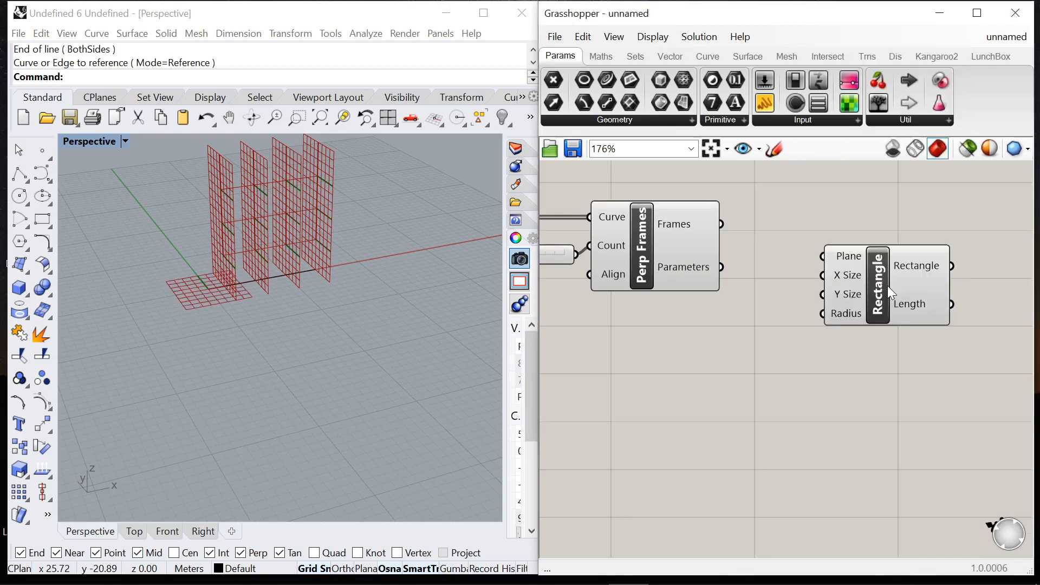
{"action": "left_click_drag", "start_coordinate": [821, 266], "coordinate": [821, 263]}
Step: Move the Rectangle component farther from Perp Frames to leave room for size inputs
{"action": "left_click_drag", "start_coordinate": [880, 281], "coordinate": [915, 275]}
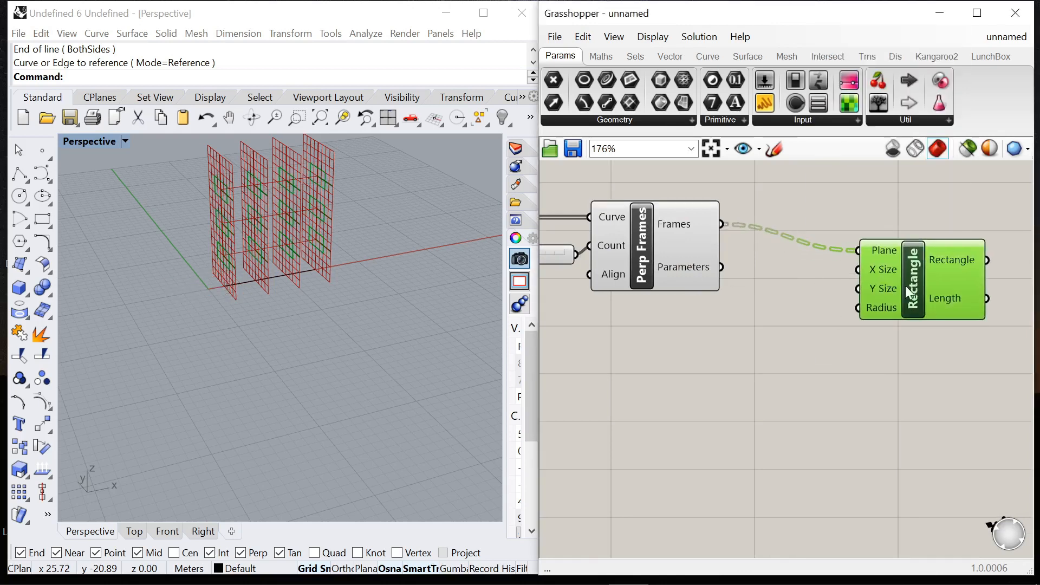
{"action": "scroll", "coordinate": [1002, 290], "scroll_direction": "down", "scroll_amount": 1}
{"action": "right_click_drag", "start_coordinate": [1006, 291], "coordinate": [787, 285]}
{"action": "left_click_drag", "start_coordinate": [718, 269], "coordinate": [944, 242]}
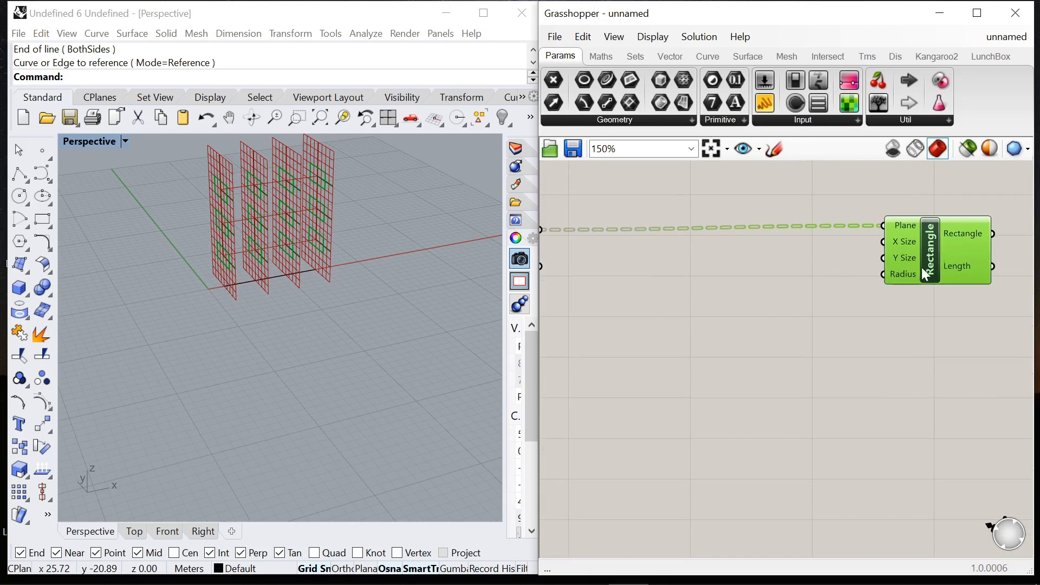
Step: Turn off the preview of the Perp Frames component
{"action": "scroll", "coordinate": [917, 277], "scroll_direction": "down", "scroll_amount": 2}
{"action": "left_click", "coordinate": [618, 248]}
{"action": "right_click", "coordinate": [642, 191]}
{"action": "left_click", "coordinate": [694, 218]}
Step: Add a Construct Domain component ahead of Rectangle and place a duplicate of it below
{"action": "scroll", "coordinate": [854, 265], "scroll_direction": "up", "scroll_amount": 3}
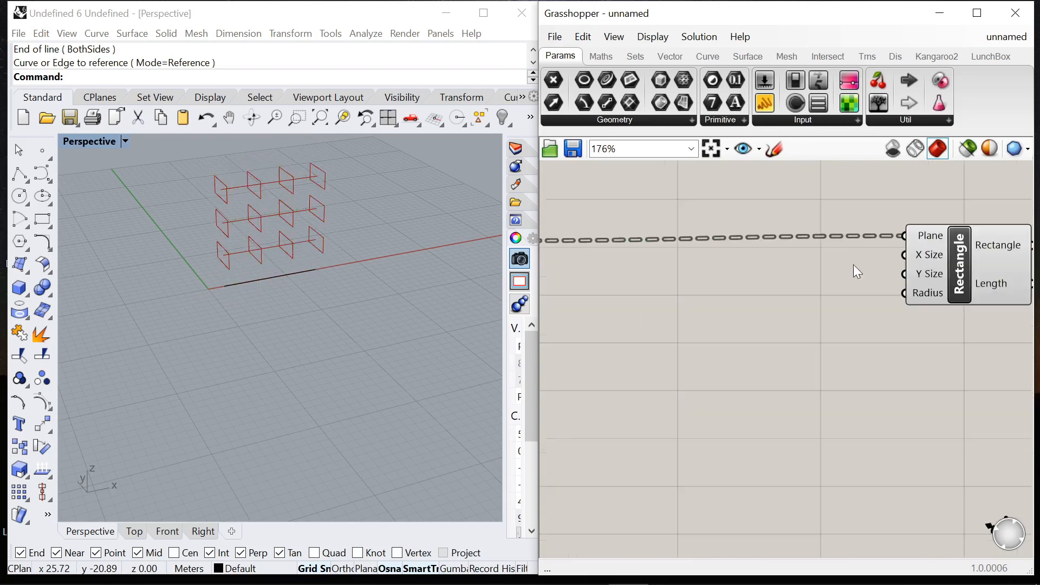
{"action": "double_click", "coordinate": [819, 290]}
{"action": "type", "text": "domain"}
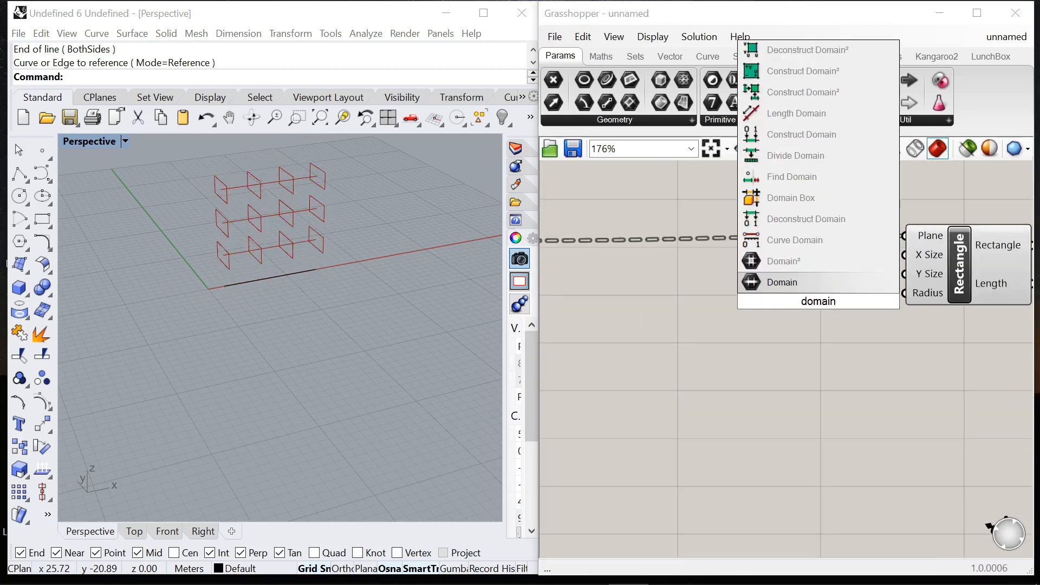
{"action": "left_click", "coordinate": [794, 136]}
{"action": "left_click_drag", "start_coordinate": [799, 304], "coordinate": [797, 406], "text": "alt"}
Step: Space out the two Construct Domain components and connect the upper one to Rectangle's X Size and the lower one to Y Size
{"action": "scroll", "coordinate": [749, 299], "scroll_direction": "down", "scroll_amount": 2}
{"action": "scroll", "coordinate": [798, 285], "scroll_direction": "down", "scroll_amount": 1}
{"action": "scroll", "coordinate": [798, 285], "scroll_direction": "up", "scroll_amount": 1}
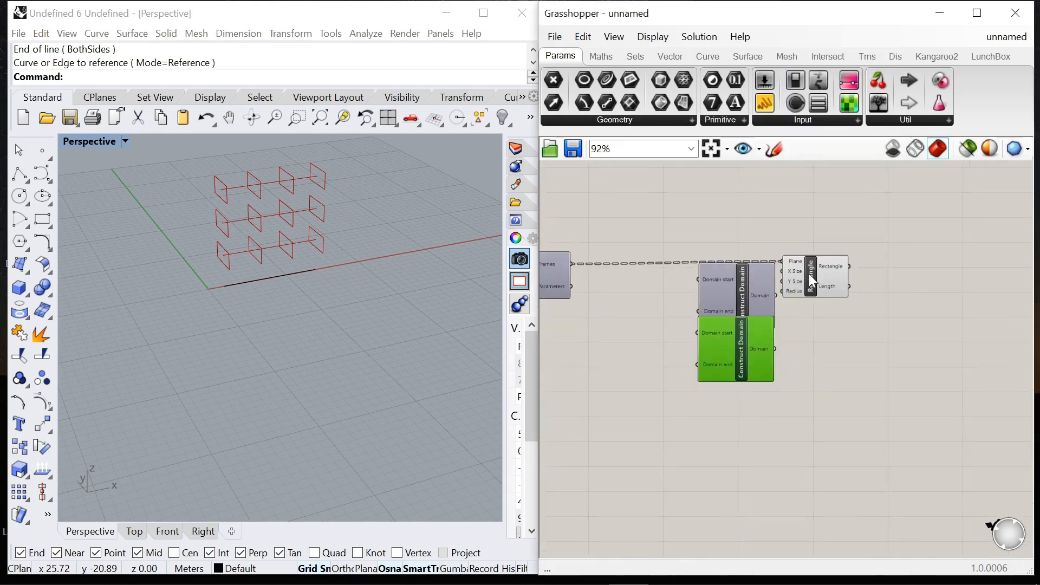
{"action": "left_click", "coordinate": [886, 284]}
{"action": "scroll", "coordinate": [838, 314], "scroll_direction": "up", "scroll_amount": 3}
{"action": "left_click_drag", "start_coordinate": [668, 404], "coordinate": [692, 511]}
{"action": "left_click_drag", "start_coordinate": [690, 316], "coordinate": [716, 373]}
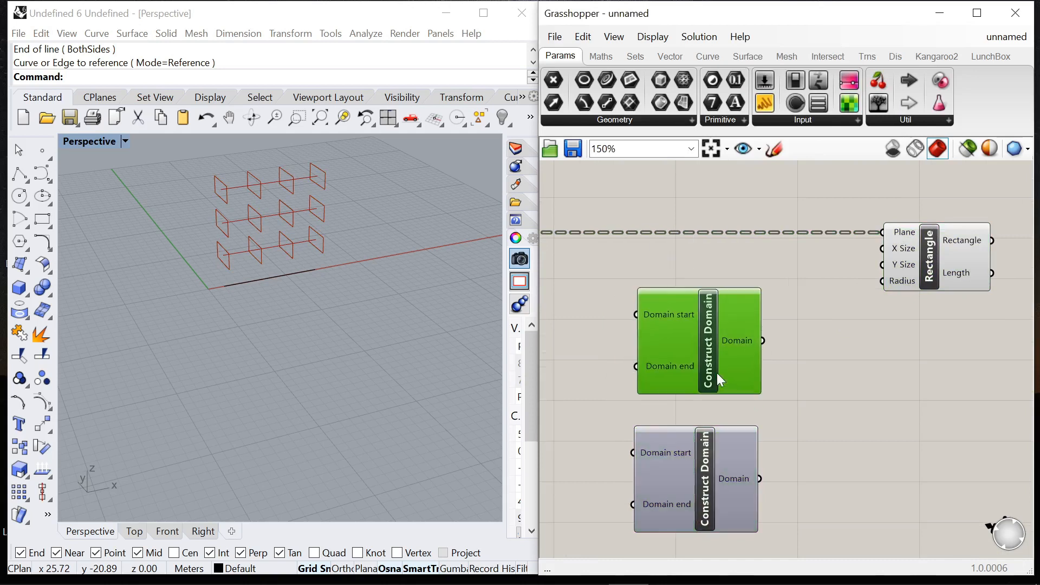
{"action": "left_click_drag", "start_coordinate": [760, 478], "coordinate": [894, 266]}
{"action": "left_click_drag", "start_coordinate": [695, 348], "coordinate": [707, 303]}
{"action": "left_click_drag", "start_coordinate": [681, 474], "coordinate": [695, 411]}
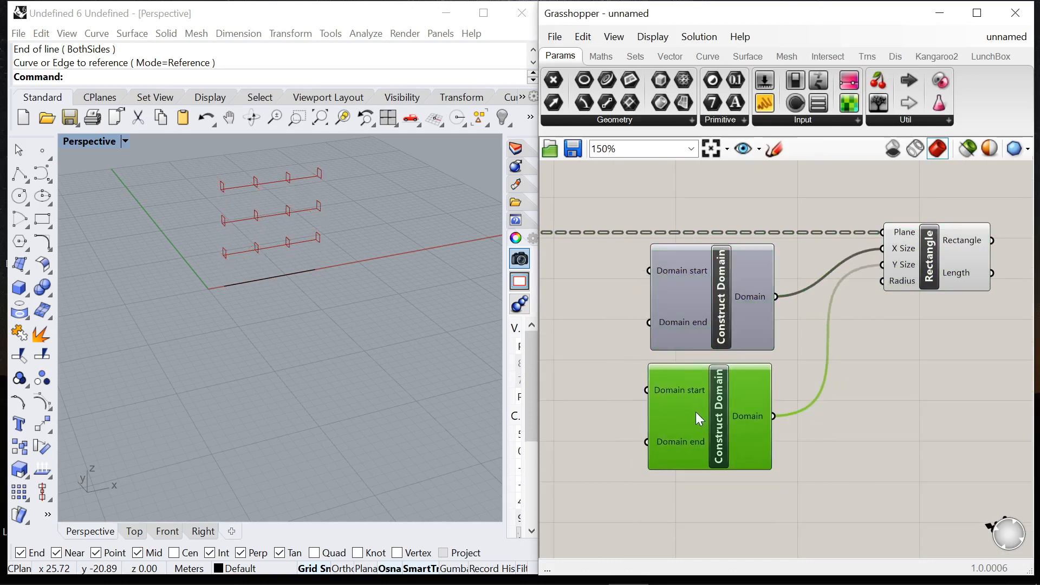
Step: Add a number slider ranging from 0 to 4.0 ahead of the upper Construct Domain component
{"action": "scroll", "coordinate": [695, 409], "scroll_direction": "down", "scroll_amount": 3}
{"action": "scroll", "coordinate": [698, 323], "scroll_direction": "up", "scroll_amount": 4}
{"action": "double_click", "coordinate": [697, 323]}
{"action": "type", "text": "0<4.0"}
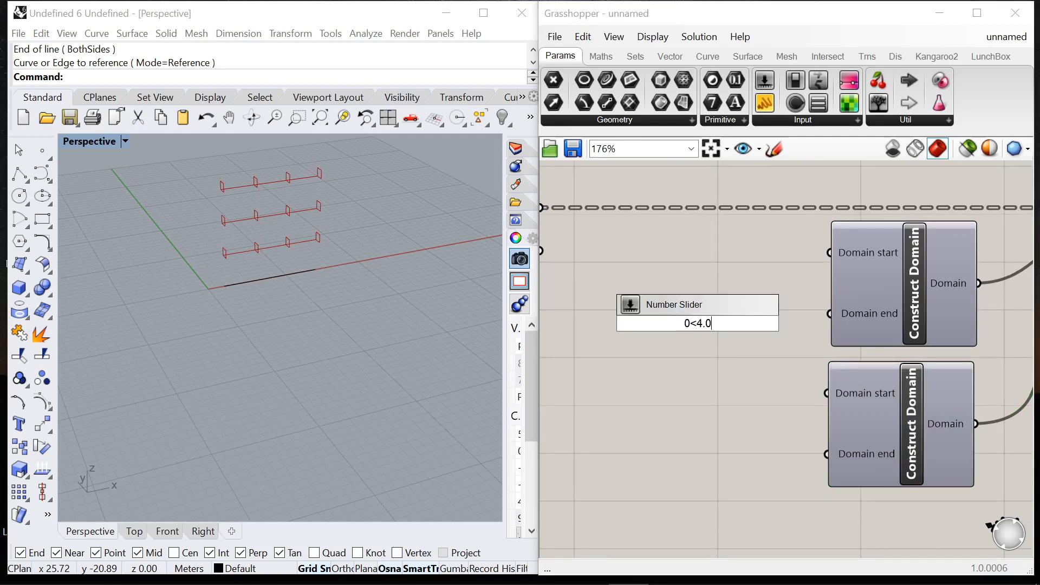
{"action": "key", "text": "Return"}
{"action": "scroll", "coordinate": [701, 329], "scroll_direction": "down", "scroll_amount": 5}
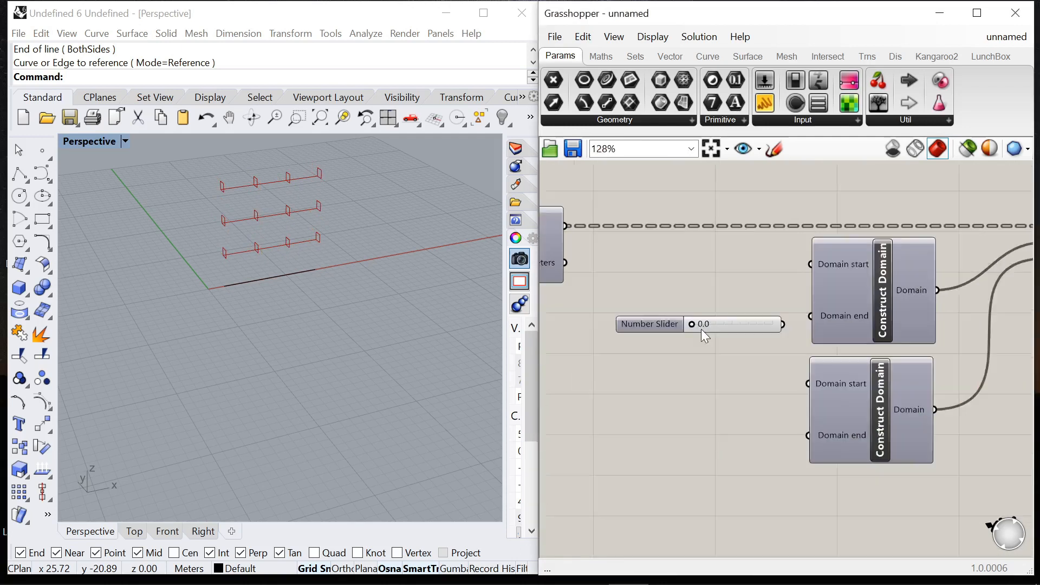
Step: Duplicate the decimal slider and connect the pair to Domain start and Domain end of the upper Construct Domain
{"action": "scroll", "coordinate": [736, 312], "scroll_direction": "up", "scroll_amount": 3}
{"action": "mouse_move", "coordinate": [606, 324]}
{"action": "left_mouse_down"}
{"action": "mouse_move", "coordinate": [585, 259]}
{"action": "mouse_move", "coordinate": [597, 310]}
{"action": "left_mouse_up"}
{"action": "scroll", "coordinate": [624, 255], "scroll_direction": "up", "scroll_amount": 4}
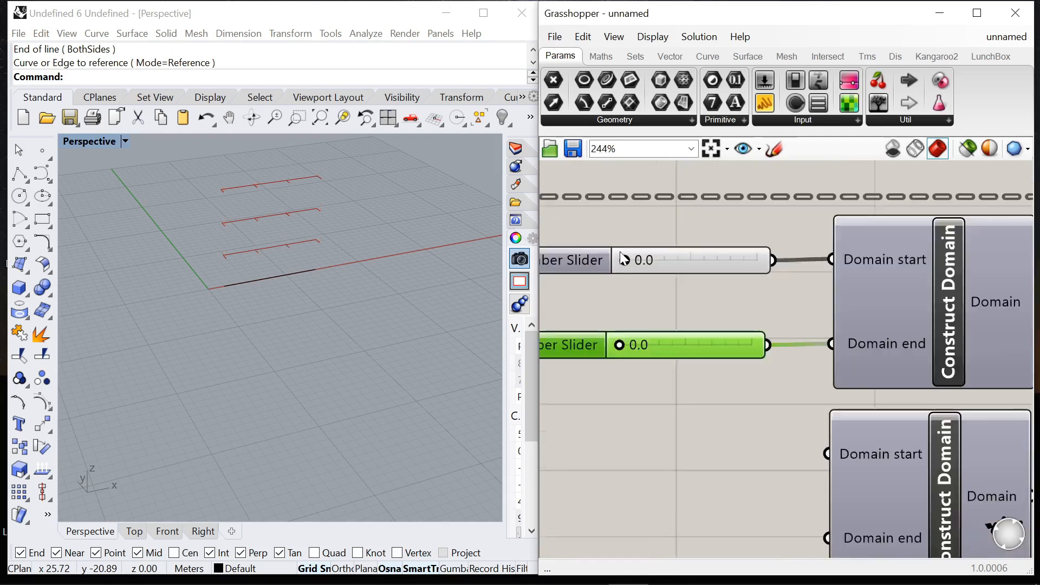
Step: Set the upper Construct Domain's start slider to 0.0 and its end slider to 4.0
{"action": "left_click_drag", "start_coordinate": [627, 261], "coordinate": [676, 261]}
{"action": "left_click_drag", "start_coordinate": [633, 366], "coordinate": [779, 367]}
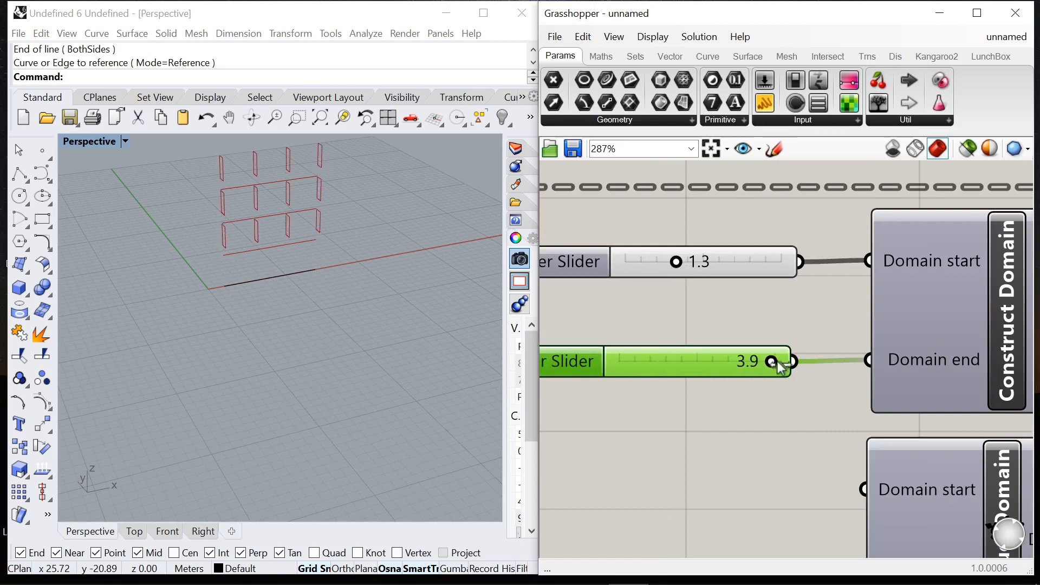
{"action": "left_click_drag", "start_coordinate": [676, 265], "coordinate": [612, 263]}
{"action": "scroll", "coordinate": [613, 262], "scroll_direction": "down", "scroll_amount": 2}
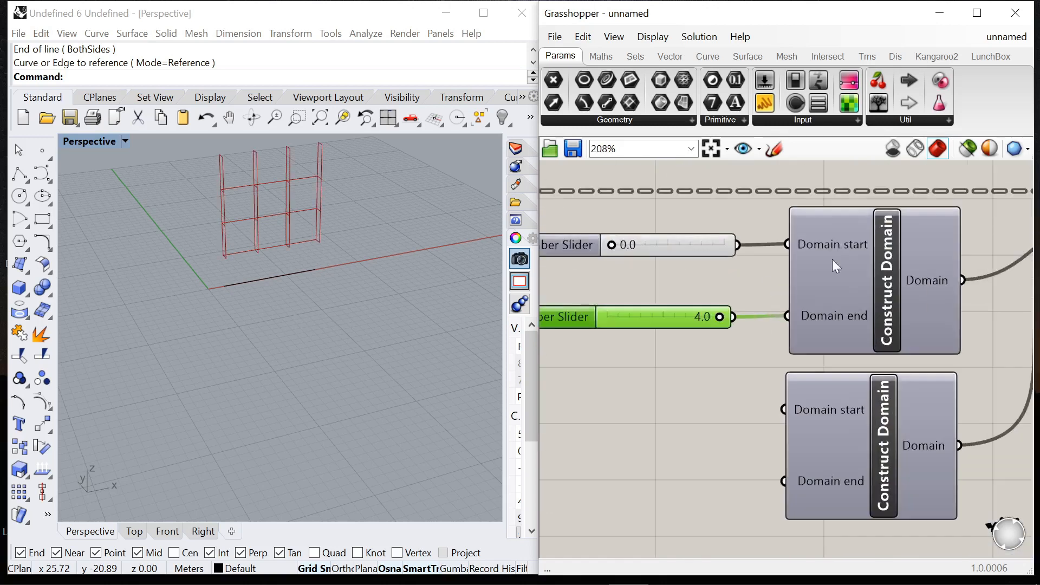
Step: Apply the expression -x to both Domain start and Domain end of the upper Construct Domain
{"action": "right_click", "coordinate": [834, 245]}
{"action": "mouse_move", "coordinate": [877, 385]}
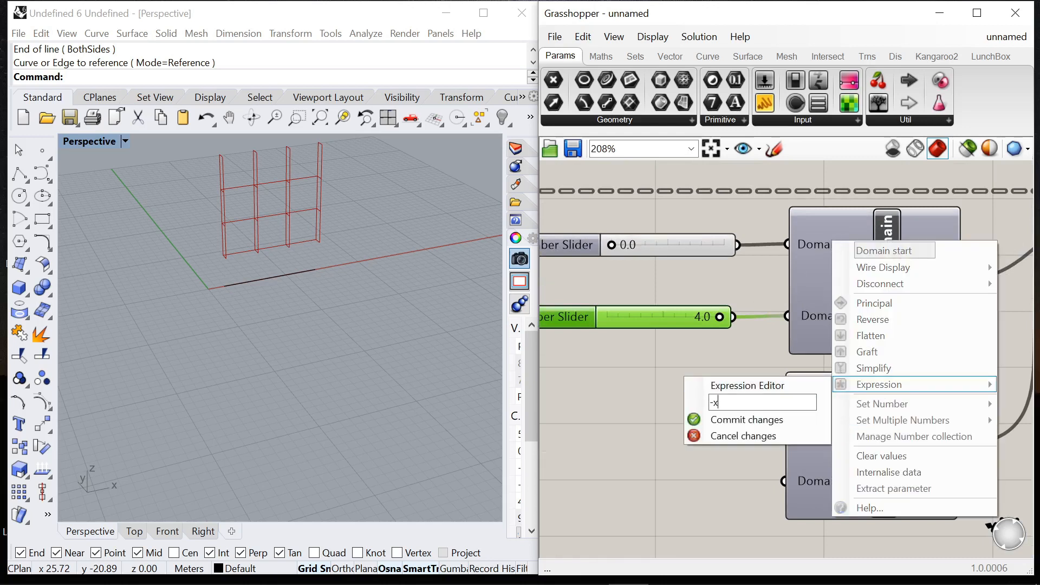
{"action": "left_click", "coordinate": [697, 421]}
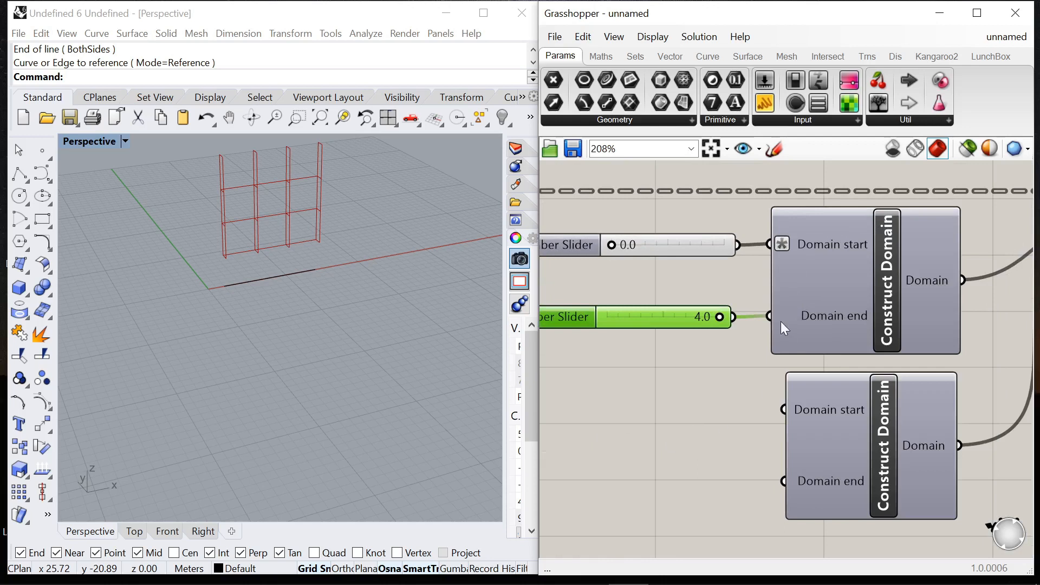
{"action": "right_click", "coordinate": [829, 324]}
{"action": "mouse_move", "coordinate": [873, 451]}
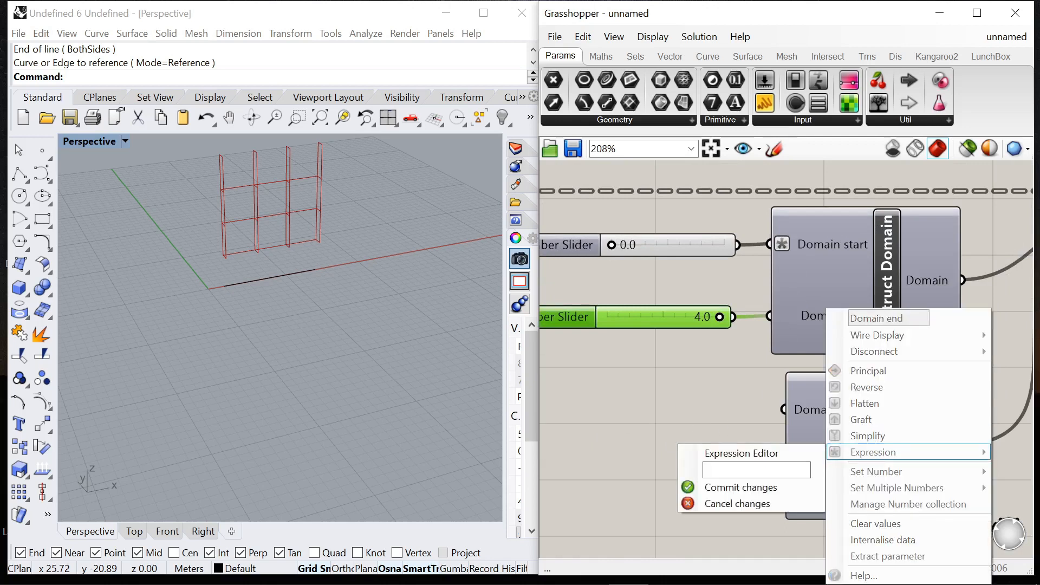
{"action": "type", "text": "-x"}
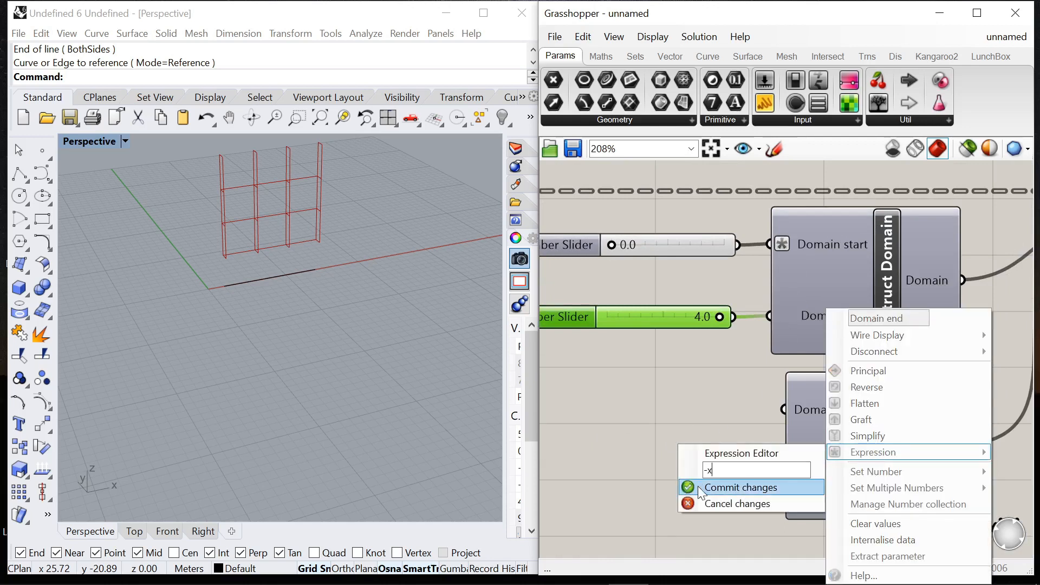
{"action": "left_click", "coordinate": [700, 488]}
Step: Set the slider feeding the upper Domain start to 0.2, keeping the Domain end slider at 4.0
{"action": "scroll", "coordinate": [634, 297], "scroll_direction": "up", "scroll_amount": 4}
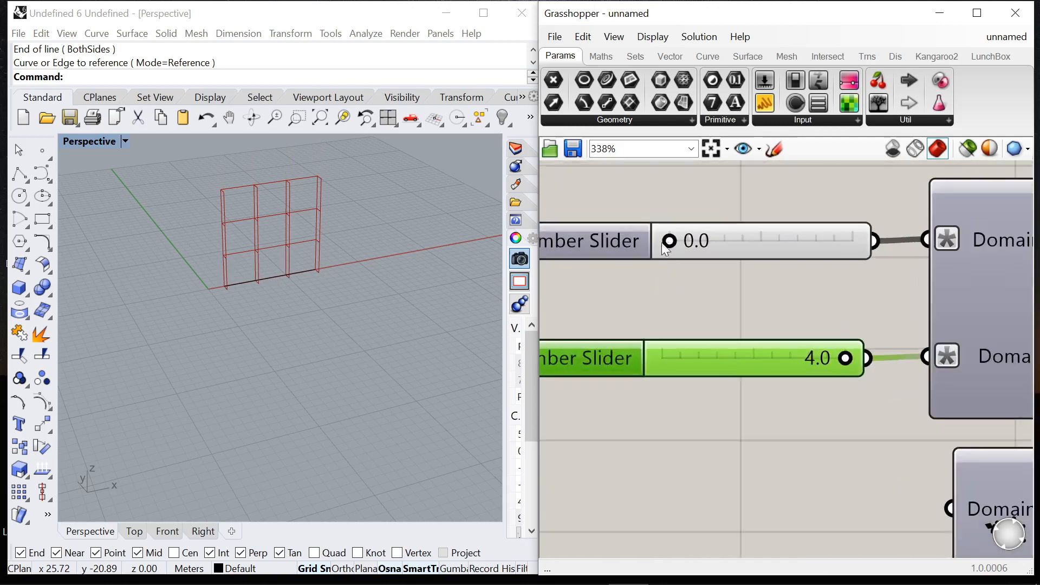
{"action": "scroll", "coordinate": [219, 164], "scroll_direction": "up", "scroll_amount": 5}
{"action": "right_click_drag", "start_coordinate": [323, 217], "coordinate": [386, 210]}
{"action": "mouse_move", "coordinate": [670, 243]}
{"action": "left_mouse_down"}
{"action": "mouse_move", "coordinate": [687, 244]}
{"action": "mouse_move", "coordinate": [680, 251]}
{"action": "left_mouse_up"}
{"action": "mouse_move", "coordinate": [844, 359]}
{"action": "left_mouse_down"}
{"action": "mouse_move", "coordinate": [704, 359]}
{"action": "mouse_move", "coordinate": [845, 359]}
{"action": "left_mouse_up"}
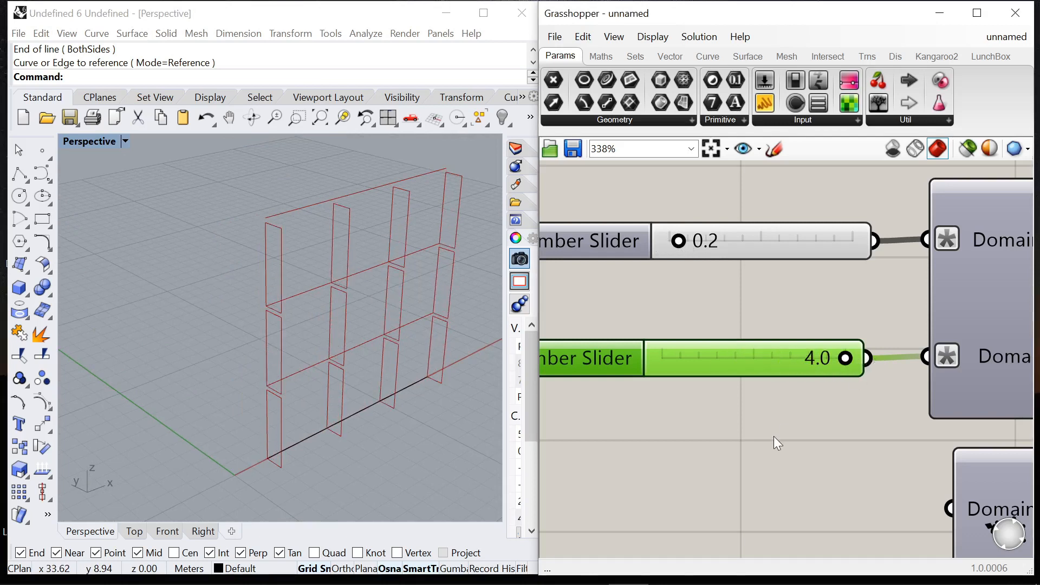
Step: Add a number slider ranging from 0 to 1.0 ahead of the lower Construct Domain
{"action": "scroll", "coordinate": [702, 305], "scroll_direction": "down", "scroll_amount": 6}
{"action": "scroll", "coordinate": [635, 408], "scroll_direction": "up", "scroll_amount": 1}
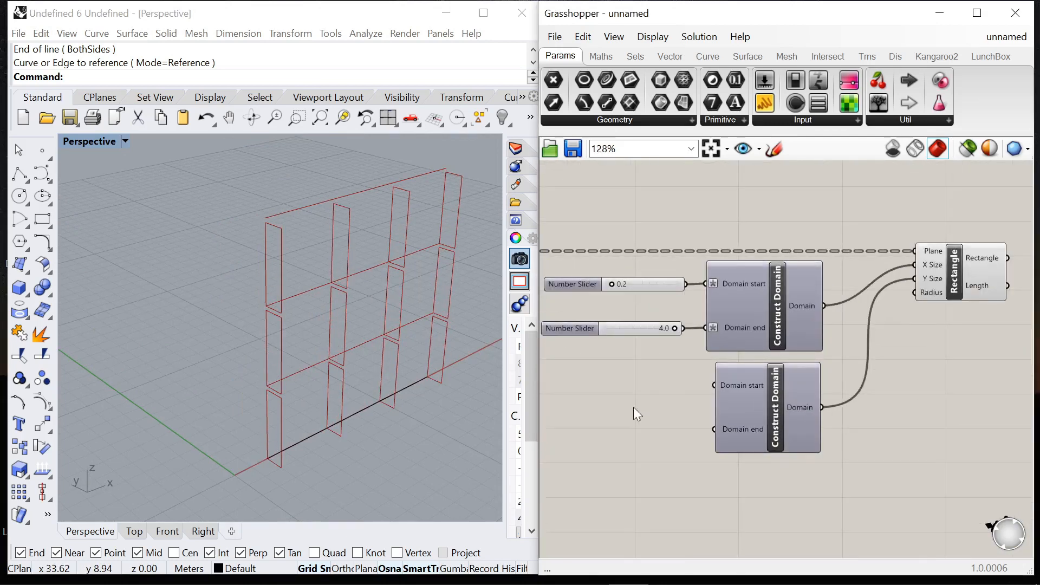
{"action": "double_click", "coordinate": [635, 406]}
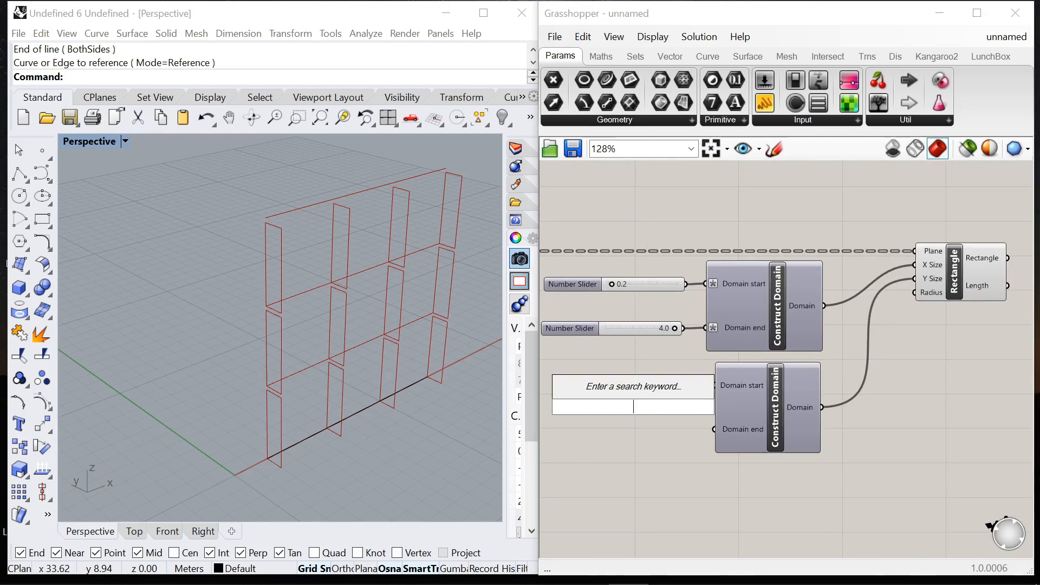
{"action": "type", "text": "0<1."}
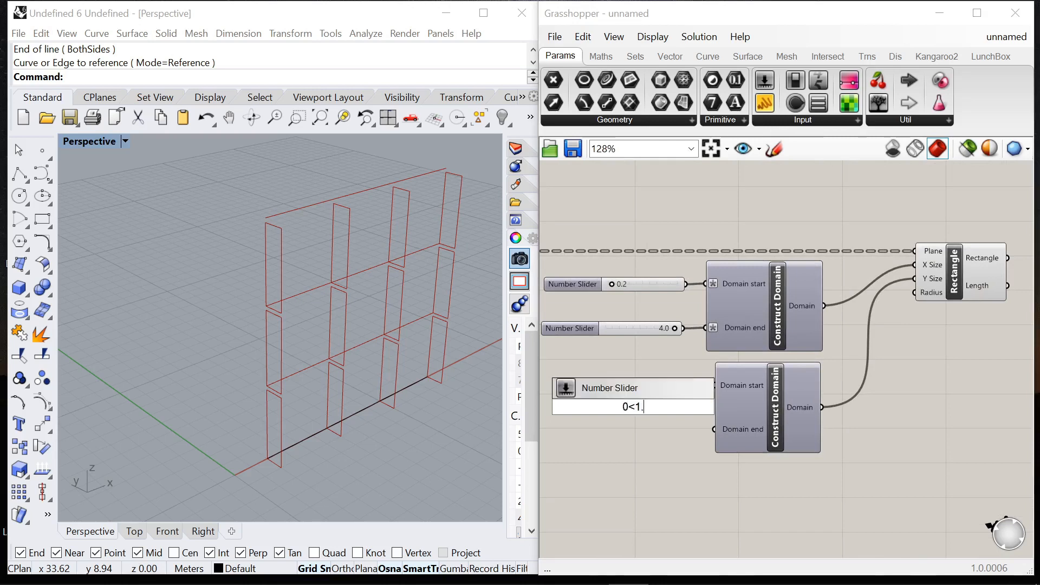
{"action": "type", "text": "0"}
{"action": "key", "text": "Return"}
{"action": "right_click_drag", "start_coordinate": [589, 406], "coordinate": [629, 405]}
{"action": "scroll", "coordinate": [628, 405], "scroll_direction": "up", "scroll_amount": 2}
{"action": "left_click_drag", "start_coordinate": [628, 406], "coordinate": [611, 405]}
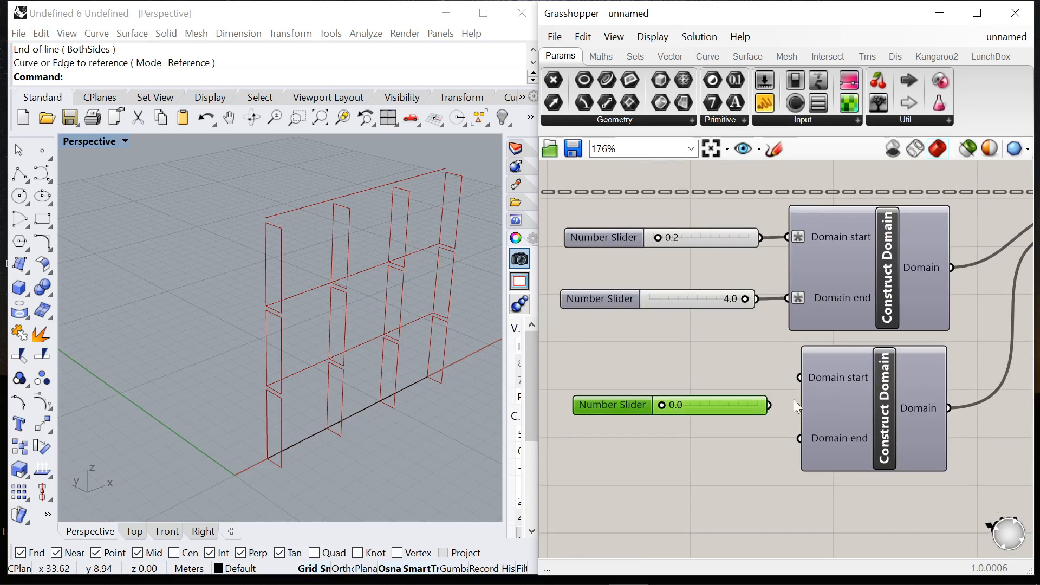
Step: Connect the new slider to the lower Construct Domain's Domain start and Domain end, and apply the expression -x to Domain end
{"action": "left_click_drag", "start_coordinate": [770, 406], "coordinate": [767, 432]}
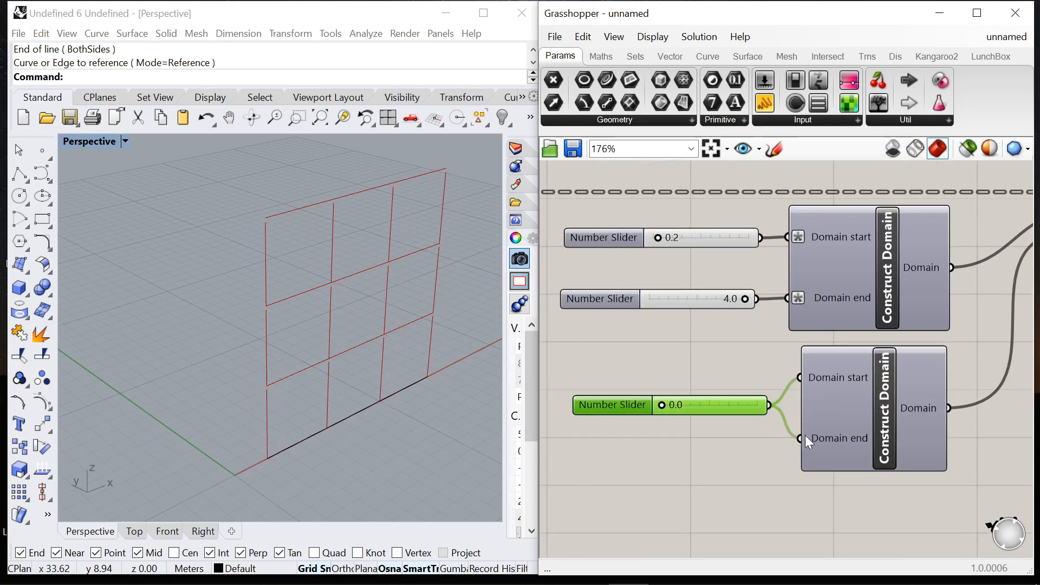
{"action": "right_click", "coordinate": [820, 440]}
{"action": "mouse_move", "coordinate": [879, 450]}
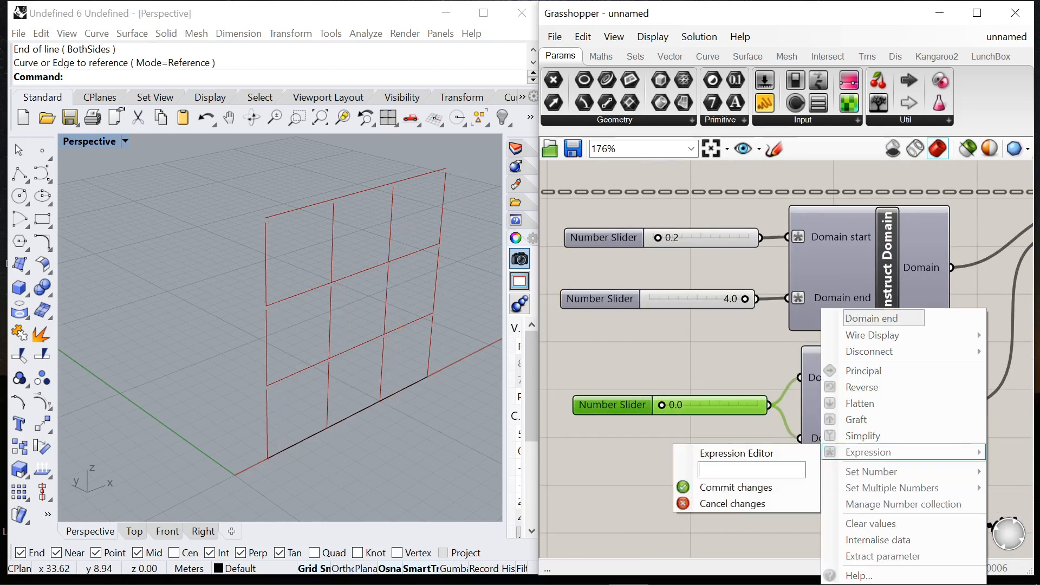
{"action": "type", "text": "-x"}
{"action": "left_click", "coordinate": [719, 489]}
Step: Set the slider feeding the lower Construct Domain to 0.3
{"action": "left_click_drag", "start_coordinate": [650, 404], "coordinate": [717, 405]}
{"action": "right_click_drag", "start_coordinate": [287, 401], "coordinate": [348, 406]}
{"action": "scroll", "coordinate": [678, 402], "scroll_direction": "up", "scroll_amount": 3}
{"action": "left_click_drag", "start_coordinate": [741, 406], "coordinate": [680, 405]}
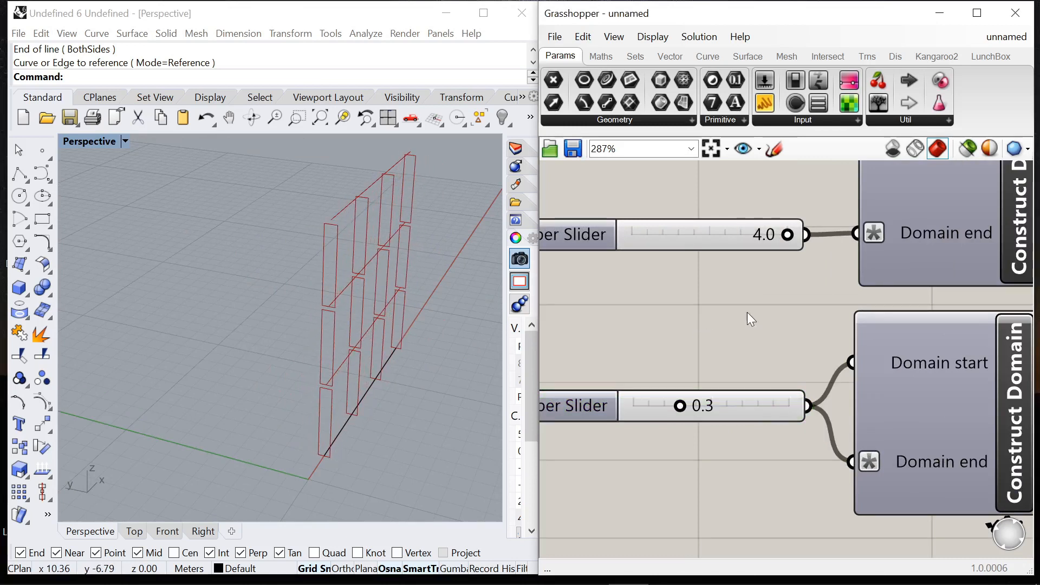
Step: Add a curve Length component below the factor panel and feed it from the Curve parameter at the start of the definition
{"action": "scroll", "coordinate": [704, 325], "scroll_direction": "down", "scroll_amount": 8}
{"action": "scroll", "coordinate": [805, 281], "scroll_direction": "up", "scroll_amount": 3}
{"action": "left_click_drag", "start_coordinate": [941, 384], "coordinate": [702, 232]}
{"action": "left_click_drag", "start_coordinate": [905, 244], "coordinate": [928, 266]}
{"action": "scroll", "coordinate": [866, 313], "scroll_direction": "down", "scroll_amount": 4}
{"action": "scroll", "coordinate": [661, 291], "scroll_direction": "up", "scroll_amount": 5}
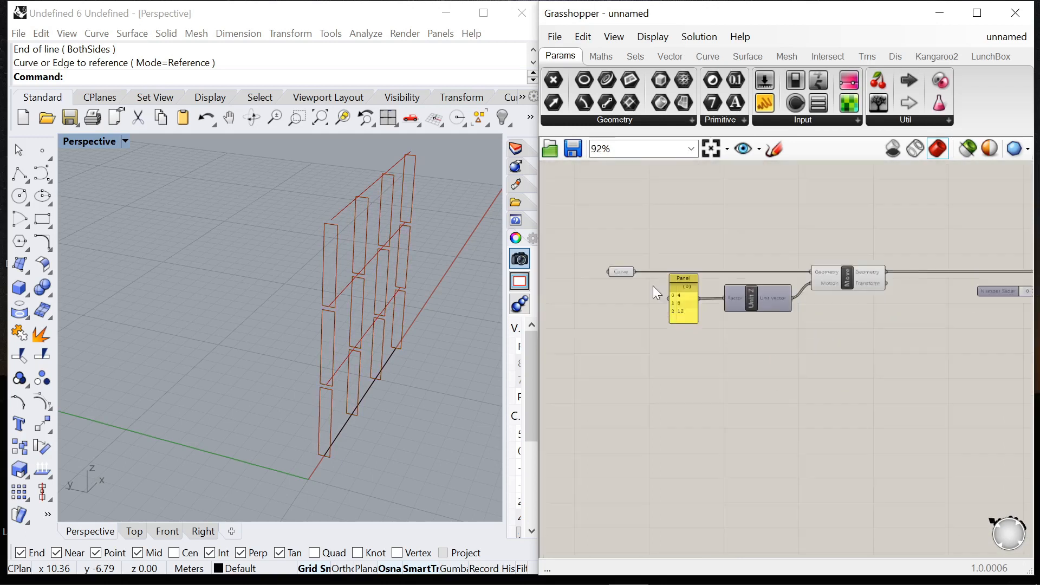
{"action": "scroll", "coordinate": [661, 291], "scroll_direction": "up", "scroll_amount": 4}
{"action": "left_click", "coordinate": [707, 57]}
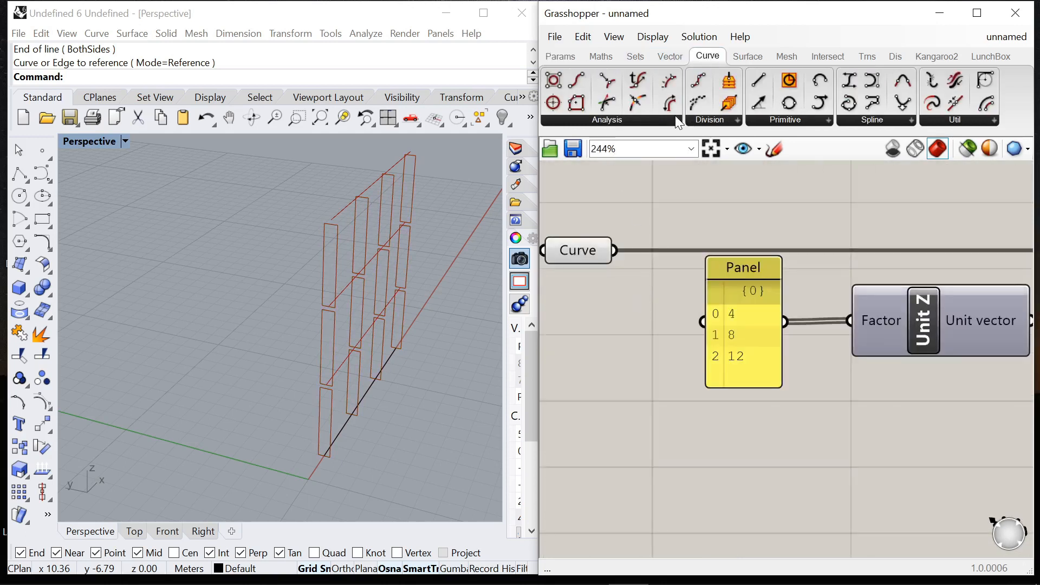
{"action": "left_click", "coordinate": [675, 119]}
{"action": "left_click_drag", "start_coordinate": [600, 446], "coordinate": [655, 434]}
{"action": "left_click_drag", "start_coordinate": [623, 261], "coordinate": [578, 432]}
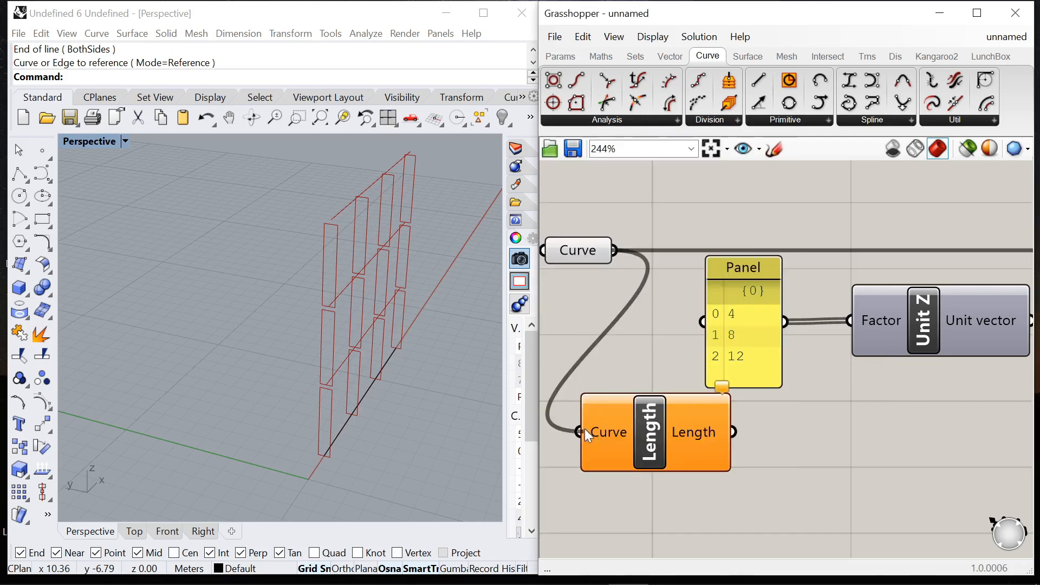
Step: Add a panel connected to the Length output, shrink it and place it beside the Length component
{"action": "scroll", "coordinate": [640, 332], "scroll_direction": "down", "scroll_amount": 5}
{"action": "scroll", "coordinate": [717, 385], "scroll_direction": "up", "scroll_amount": 3}
{"action": "double_click", "coordinate": [718, 386]}
{"action": "type", "text": "pan"}
{"action": "key", "text": "Return"}
{"action": "left_click_drag", "start_coordinate": [694, 301], "coordinate": [639, 386]}
{"action": "left_click_drag", "start_coordinate": [703, 377], "coordinate": [782, 313]}
{"action": "left_click_drag", "start_coordinate": [867, 323], "coordinate": [764, 324]}
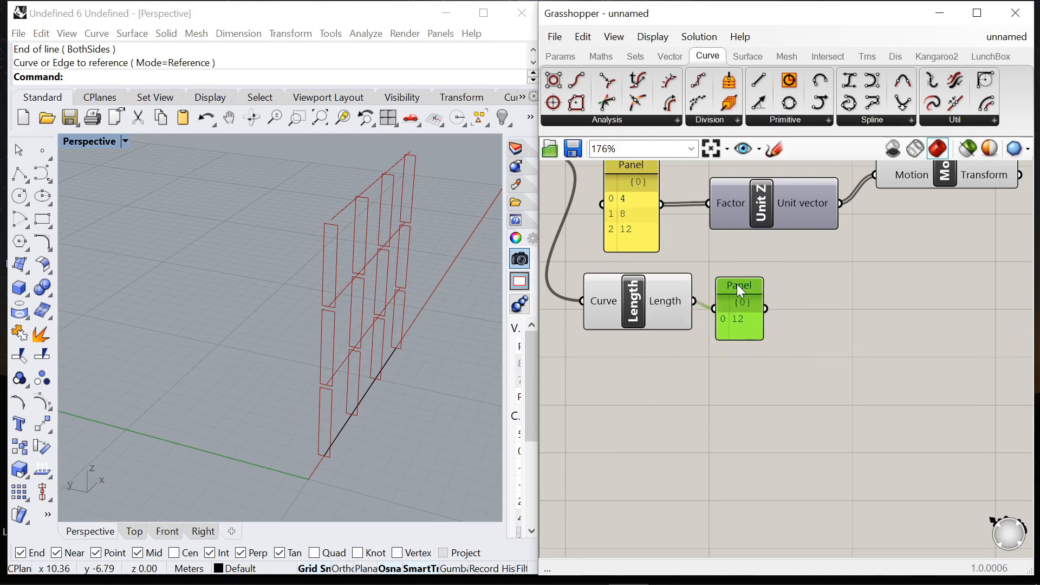
{"action": "left_click_drag", "start_coordinate": [740, 291], "coordinate": [743, 281]}
{"action": "left_click", "coordinate": [697, 342]}
Step: Place a Division component after the length panel
{"action": "scroll", "coordinate": [711, 282], "scroll_direction": "down", "scroll_amount": 2}
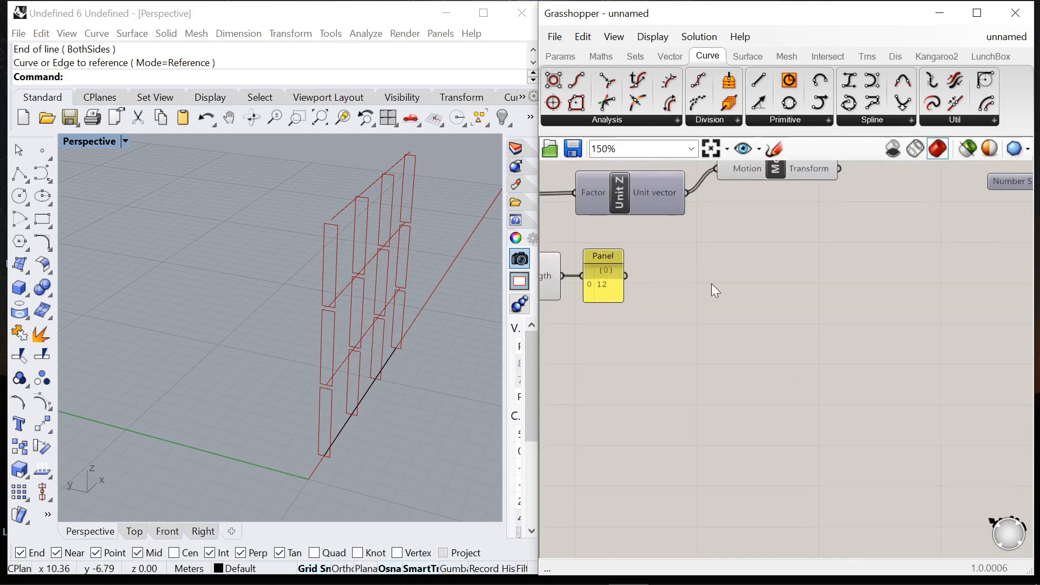
{"action": "left_click", "coordinate": [602, 57]}
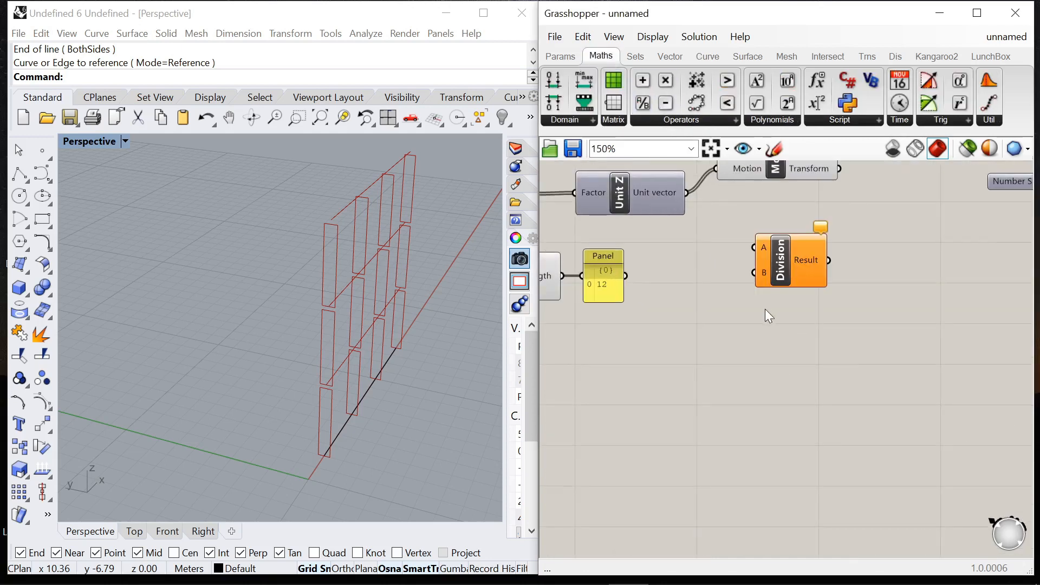
{"action": "scroll", "coordinate": [722, 278], "scroll_direction": "down", "scroll_amount": 4}
{"action": "scroll", "coordinate": [785, 268], "scroll_direction": "up", "scroll_amount": 3}
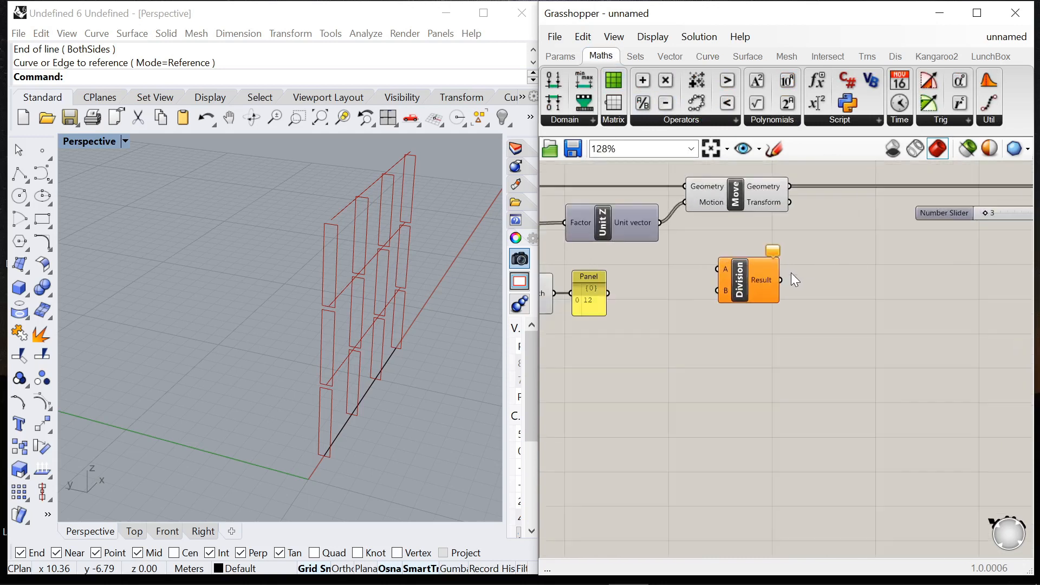
{"action": "scroll", "coordinate": [770, 304], "scroll_direction": "down", "scroll_amount": 4}
{"action": "scroll", "coordinate": [680, 302], "scroll_direction": "up", "scroll_amount": 4}
Step: Connect the length panel to Division's A input and the Perp Frames count slider to its B input
{"action": "left_click_drag", "start_coordinate": [703, 339], "coordinate": [622, 308]}
{"action": "left_click", "coordinate": [629, 272]}
{"action": "scroll", "coordinate": [631, 271], "scroll_direction": "down", "scroll_amount": 5}
{"action": "scroll", "coordinate": [813, 262], "scroll_direction": "up", "scroll_amount": 4}
{"action": "left_click_drag", "start_coordinate": [704, 222], "coordinate": [610, 220]}
{"action": "scroll", "coordinate": [714, 232], "scroll_direction": "down", "scroll_amount": 2}
{"action": "scroll", "coordinate": [731, 269], "scroll_direction": "up", "scroll_amount": 3}
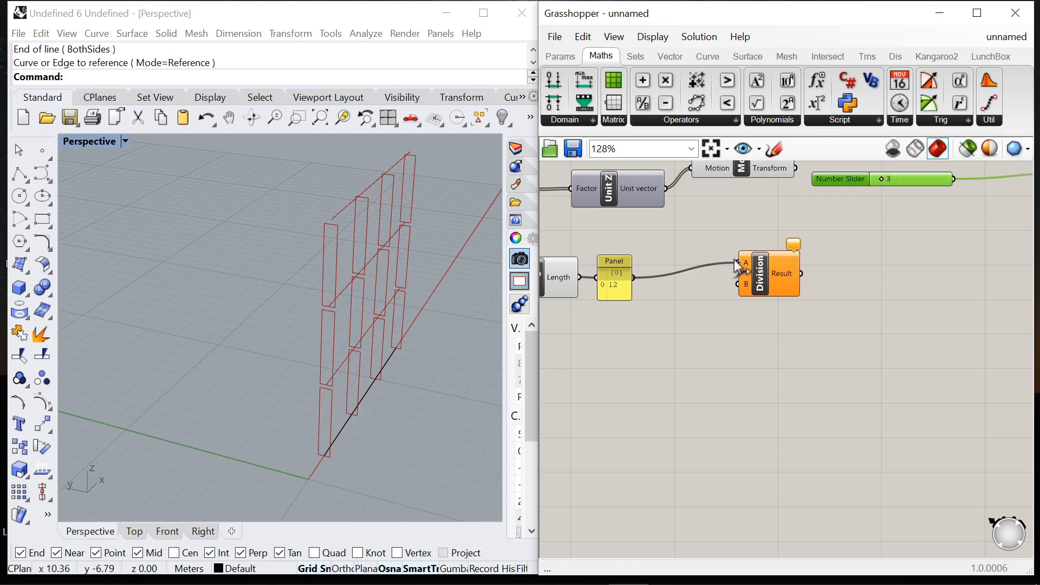
{"action": "left_click_drag", "start_coordinate": [794, 241], "coordinate": [805, 313]}
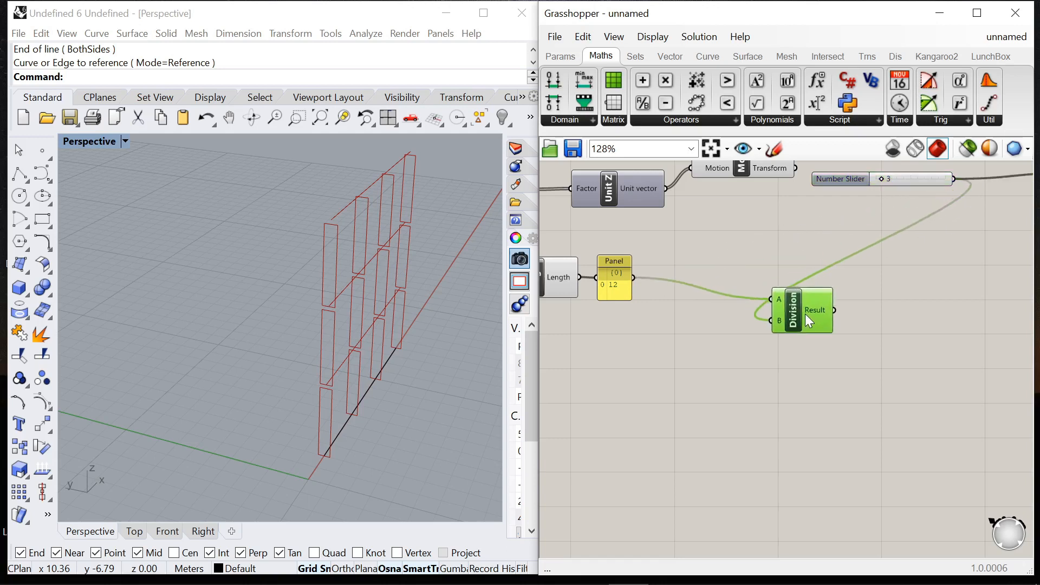
Step: Add a panel connected to Division's Result and place it beside the component
{"action": "double_click", "coordinate": [852, 370]}
{"action": "type", "text": "panel"}
{"action": "key", "text": "Return"}
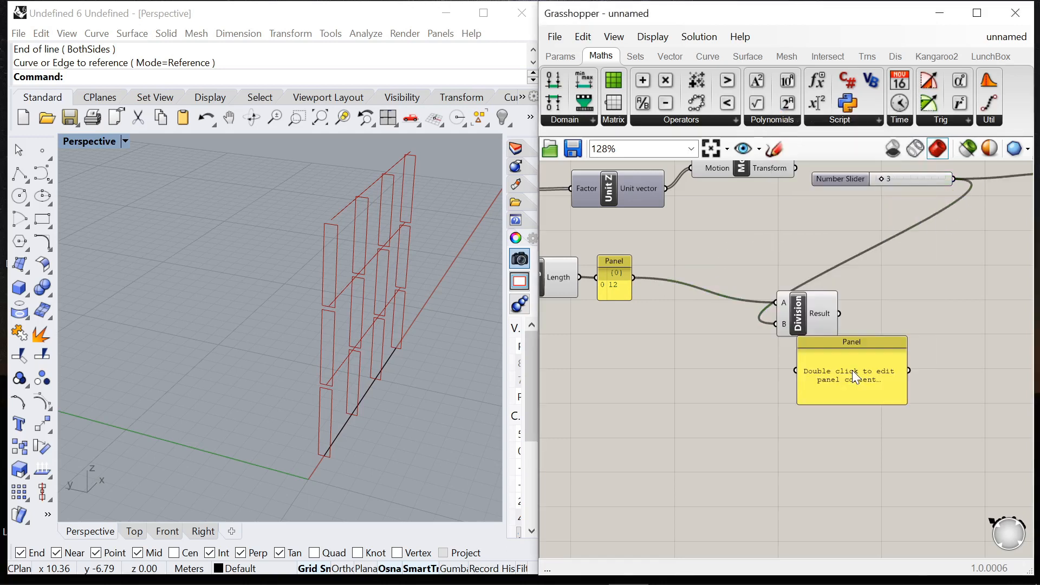
{"action": "left_click_drag", "start_coordinate": [840, 314], "coordinate": [795, 371]}
{"action": "scroll", "coordinate": [840, 383], "scroll_direction": "up", "scroll_amount": 2}
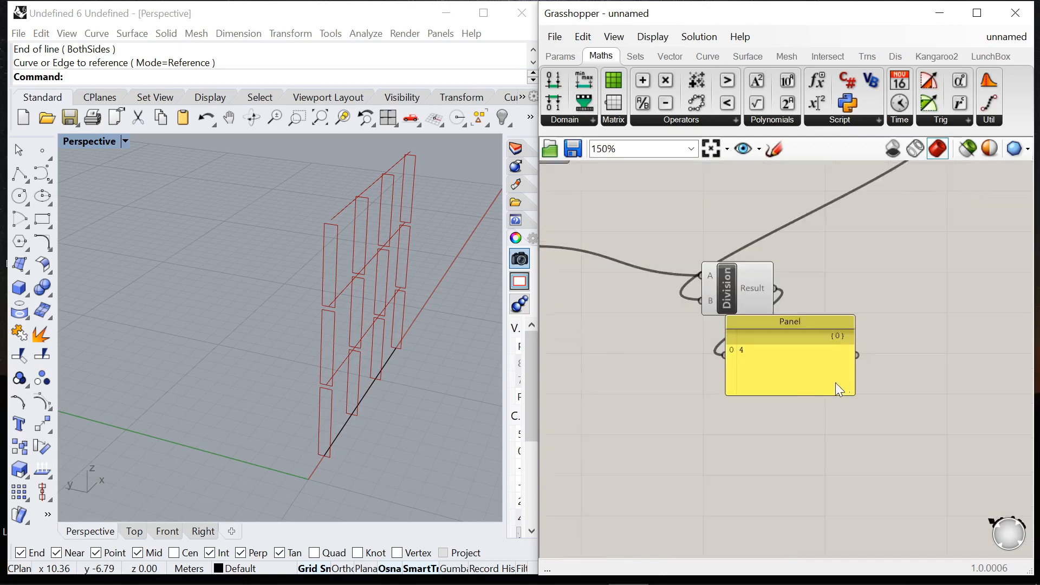
{"action": "left_click", "coordinate": [865, 352]}
Step: Rename the Division result panel to "Fins width"
{"action": "right_click", "coordinate": [845, 318]}
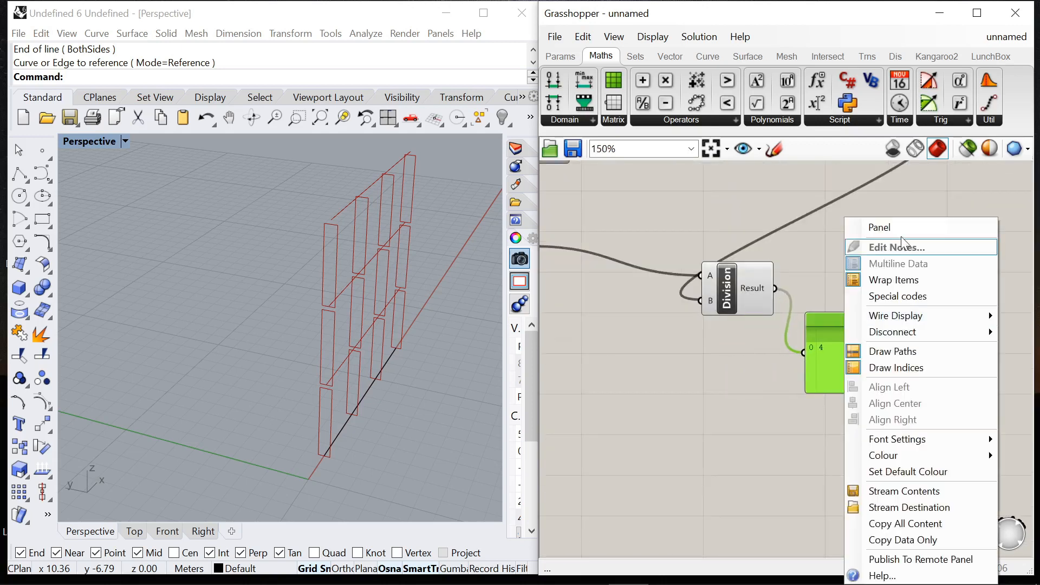
{"action": "type", "text": "Fins width"}
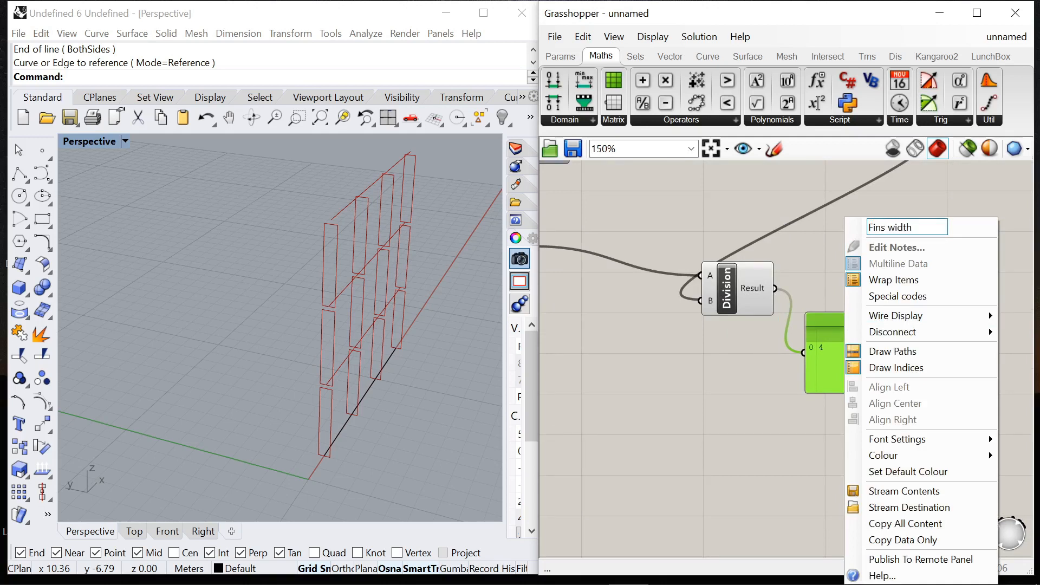
{"action": "key", "text": "Return"}
Step: Rearrange the count slider, Division and Fins width panel so the panel sits directly after Division, below Perp Frames
{"action": "scroll", "coordinate": [733, 353], "scroll_direction": "down", "scroll_amount": 3}
{"action": "left_click_drag", "start_coordinate": [681, 302], "coordinate": [793, 285]}
{"action": "scroll", "coordinate": [685, 242], "scroll_direction": "up", "scroll_amount": 1}
{"action": "left_click", "coordinate": [631, 265]}
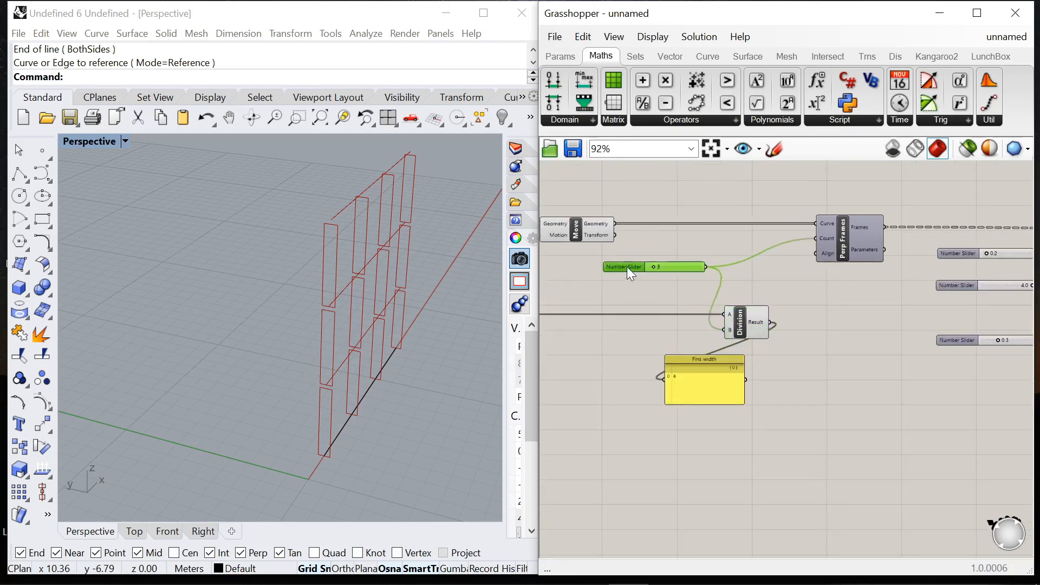
{"action": "left_click", "coordinate": [735, 379]}
{"action": "scroll", "coordinate": [736, 378], "scroll_direction": "down", "scroll_amount": 2}
{"action": "scroll", "coordinate": [784, 327], "scroll_direction": "up", "scroll_amount": 5}
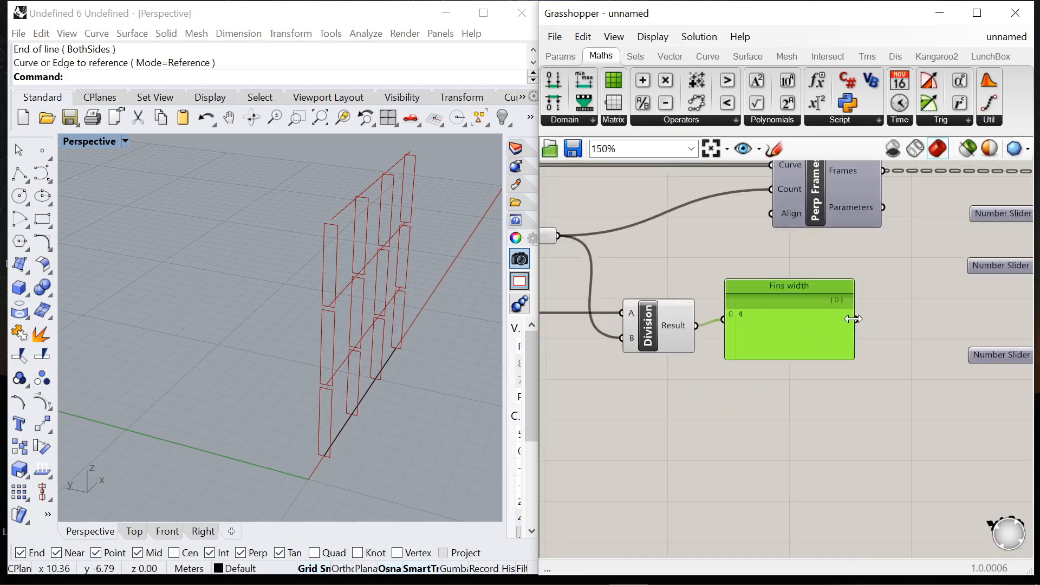
Step: Shrink the Fins width panel to a compact size and align the Division component with it
{"action": "left_click_drag", "start_coordinate": [855, 325], "coordinate": [768, 325]}
{"action": "left_click_drag", "start_coordinate": [742, 279], "coordinate": [743, 308]}
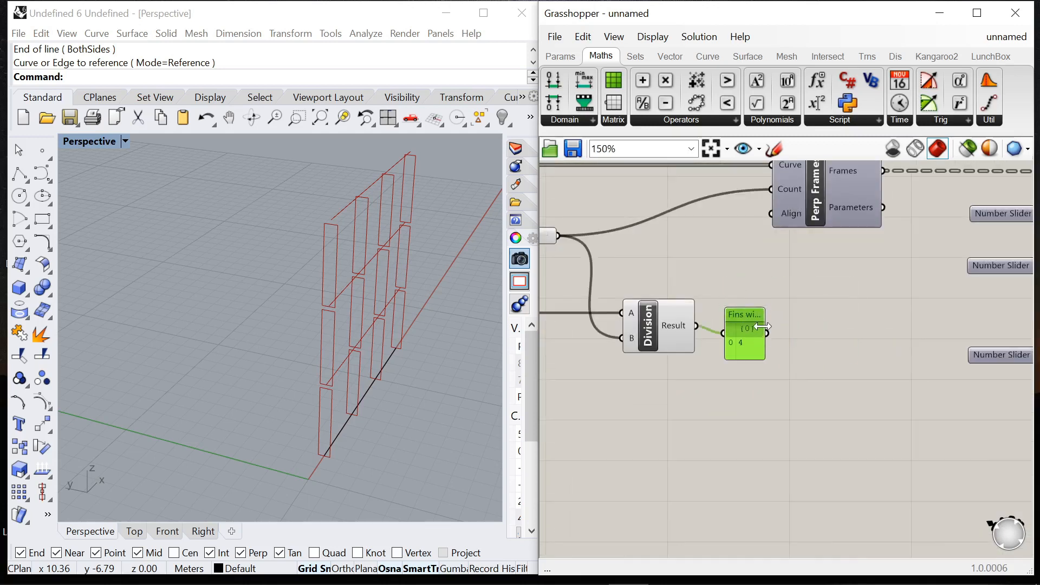
{"action": "scroll", "coordinate": [711, 333], "scroll_direction": "down", "scroll_amount": 5}
{"action": "scroll", "coordinate": [745, 333], "scroll_direction": "up", "scroll_amount": 3}
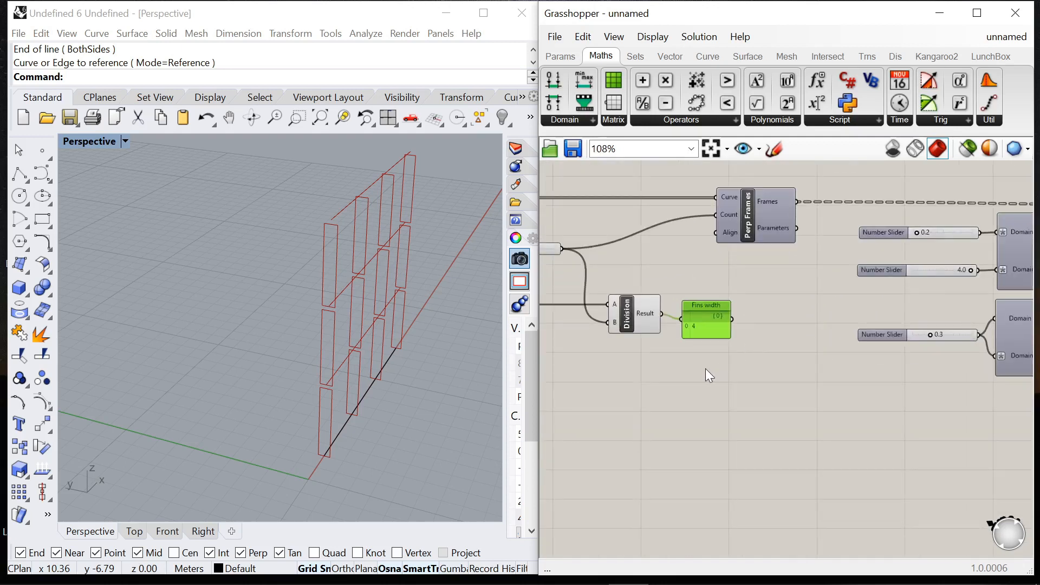
{"action": "scroll", "coordinate": [710, 369], "scroll_direction": "up", "scroll_amount": 1}
{"action": "left_click", "coordinate": [632, 318]}
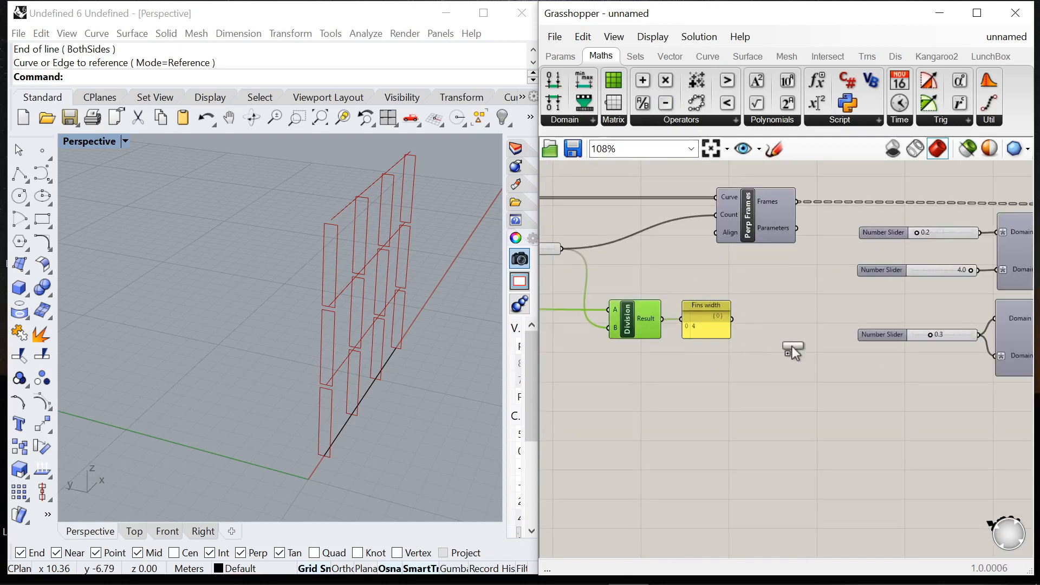
{"action": "left_click_drag", "start_coordinate": [792, 346], "coordinate": [790, 346]}
{"action": "scroll", "coordinate": [780, 356], "scroll_direction": "up", "scroll_amount": 2}
{"action": "left_click", "coordinate": [778, 346]}
{"action": "key", "text": "Delete"}
Step: Add a second Division with the Fins width panel connected to A and a new panel containing 2 connected to B
{"action": "left_click_drag", "start_coordinate": [643, 103], "coordinate": [756, 360]}
{"action": "double_click", "coordinate": [692, 421]}
{"action": "type", "text": "\""}
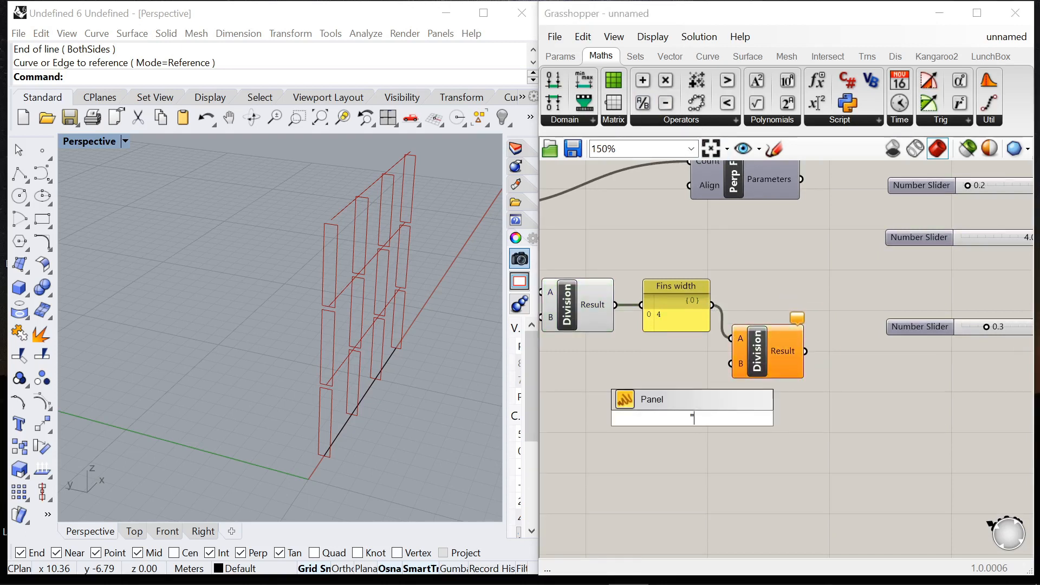
{"action": "type", "text": "2"}
{"action": "key", "text": "Return"}
{"action": "left_click_drag", "start_coordinate": [721, 416], "coordinate": [731, 363]}
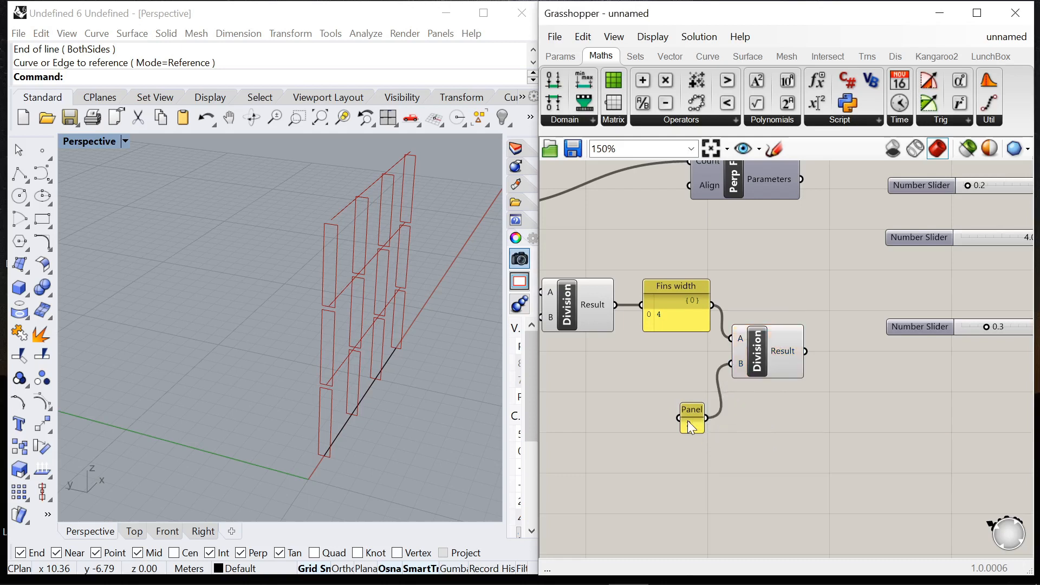
Step: Replace the 0.3 slider feeding the lower Construct Domain's start and end with the second Division's result, and move that Division and its panel alongside
{"action": "left_click_drag", "start_coordinate": [693, 411], "coordinate": [681, 366]}
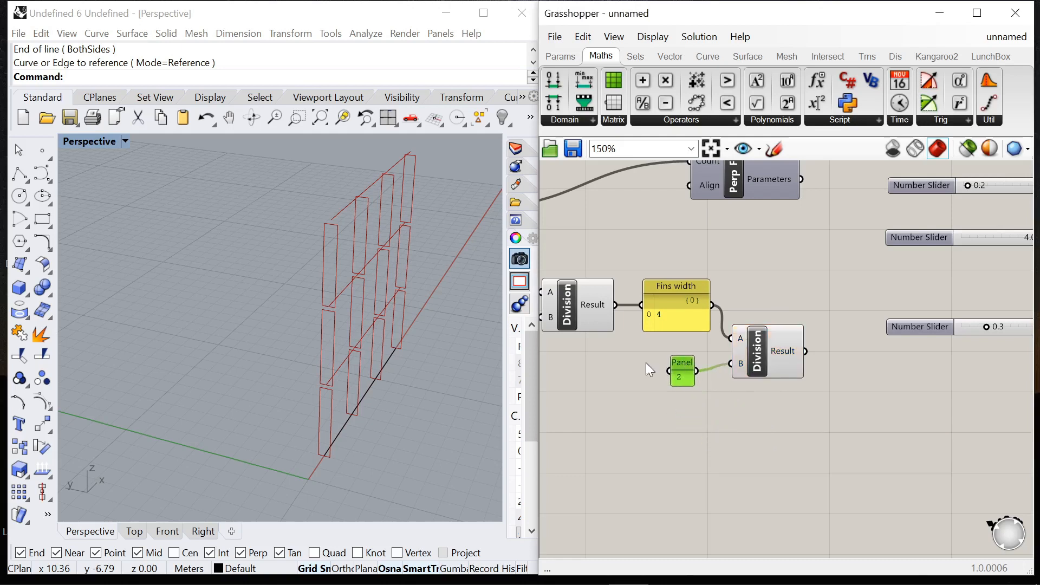
{"action": "right_click_drag", "start_coordinate": [814, 358], "coordinate": [699, 358]}
{"action": "left_click_drag", "start_coordinate": [691, 352], "coordinate": [960, 303]}
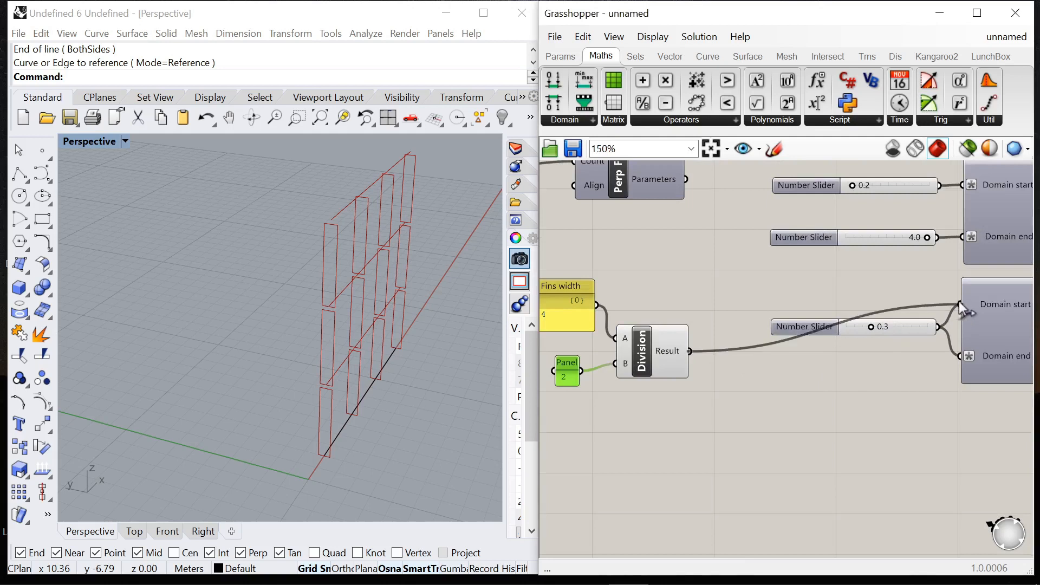
{"action": "left_click_drag", "start_coordinate": [691, 351], "coordinate": [960, 356]}
{"action": "left_click", "coordinate": [816, 336]}
{"action": "key", "text": "Delete"}
{"action": "left_click_drag", "start_coordinate": [672, 351], "coordinate": [887, 331]}
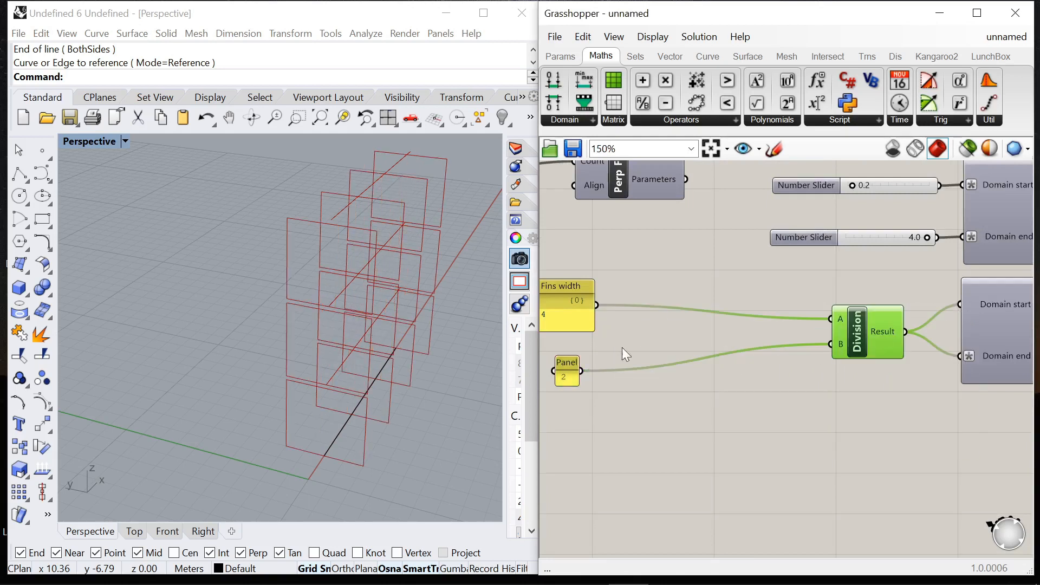
{"action": "left_click_drag", "start_coordinate": [570, 366], "coordinate": [798, 342]}
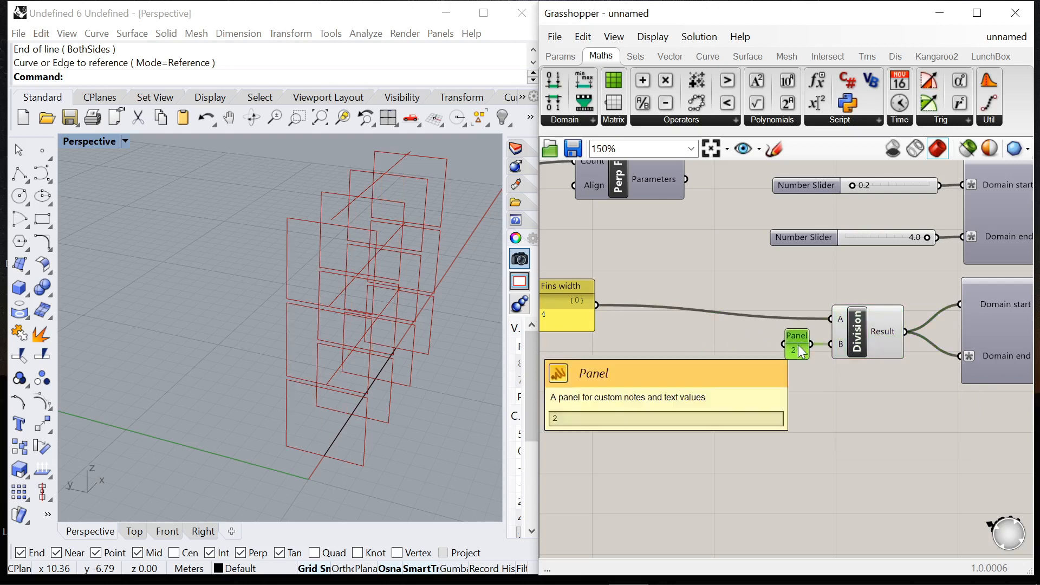
Step: Set the fin count slider feeding Perp Frames and Division to 30 and check the fins in the Perspective viewport
{"action": "right_click_drag", "start_coordinate": [383, 295], "coordinate": [184, 271]}
{"action": "scroll", "coordinate": [807, 277], "scroll_direction": "down", "scroll_amount": 5}
{"action": "scroll", "coordinate": [641, 229], "scroll_direction": "up", "scroll_amount": 6}
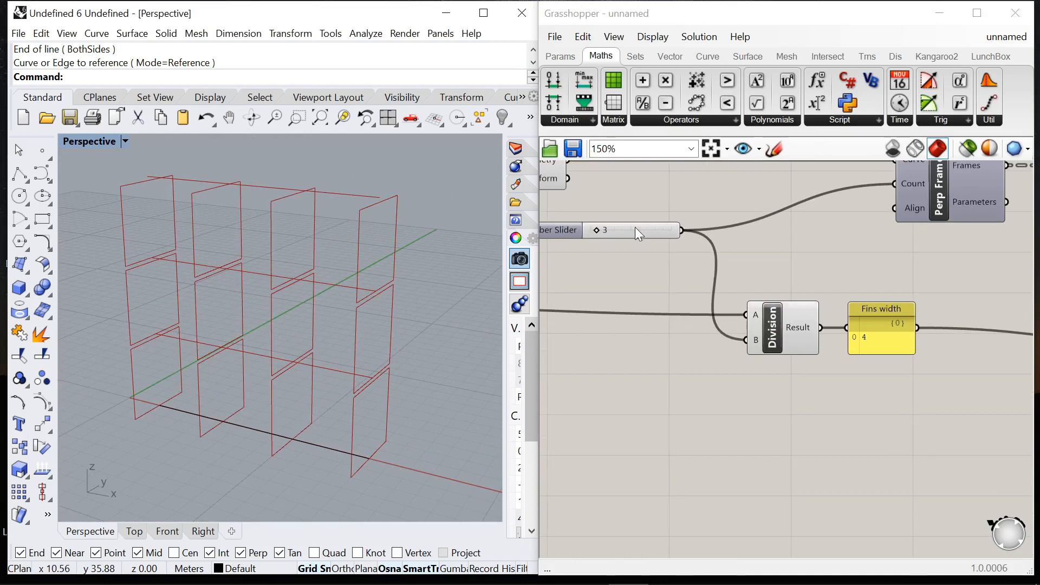
{"action": "left_click_drag", "start_coordinate": [593, 235], "coordinate": [685, 259]}
{"action": "scroll", "coordinate": [390, 244], "scroll_direction": "up", "scroll_amount": 5}
{"action": "right_click_drag", "start_coordinate": [247, 261], "coordinate": [415, 252]}
{"action": "scroll", "coordinate": [739, 286], "scroll_direction": "down", "scroll_amount": 3}
{"action": "scroll", "coordinate": [915, 287], "scroll_direction": "down", "scroll_amount": 4}
{"action": "scroll", "coordinate": [815, 265], "scroll_direction": "up", "scroll_amount": 6}
Step: Add a Sub List component after Rectangle and connect the Rectangle output to its List input
{"action": "left_click", "coordinate": [815, 265]}
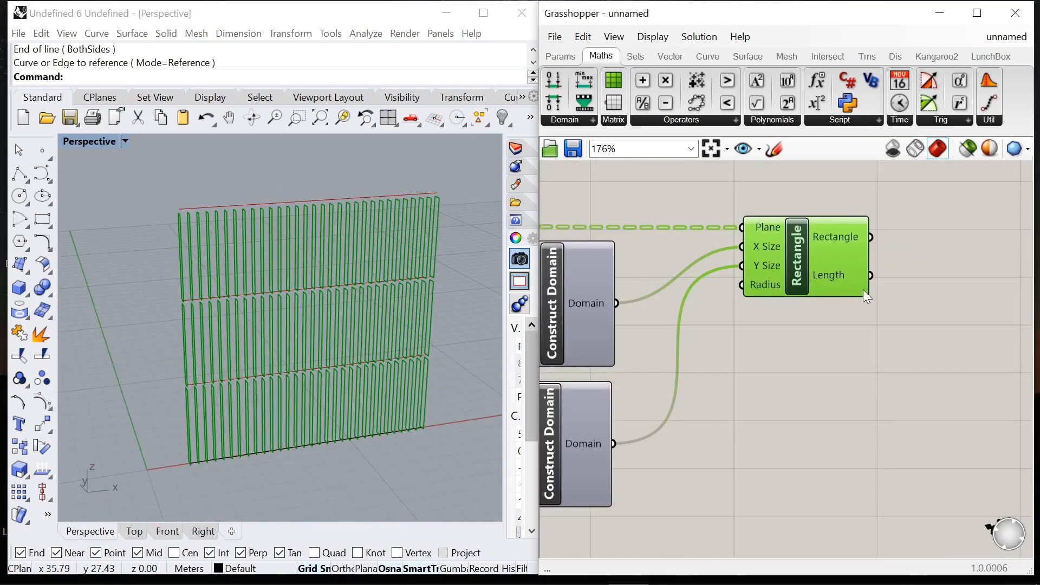
{"action": "left_click", "coordinate": [914, 312]}
{"action": "right_click_drag", "start_coordinate": [915, 312], "coordinate": [724, 295]}
{"action": "double_click", "coordinate": [922, 287]}
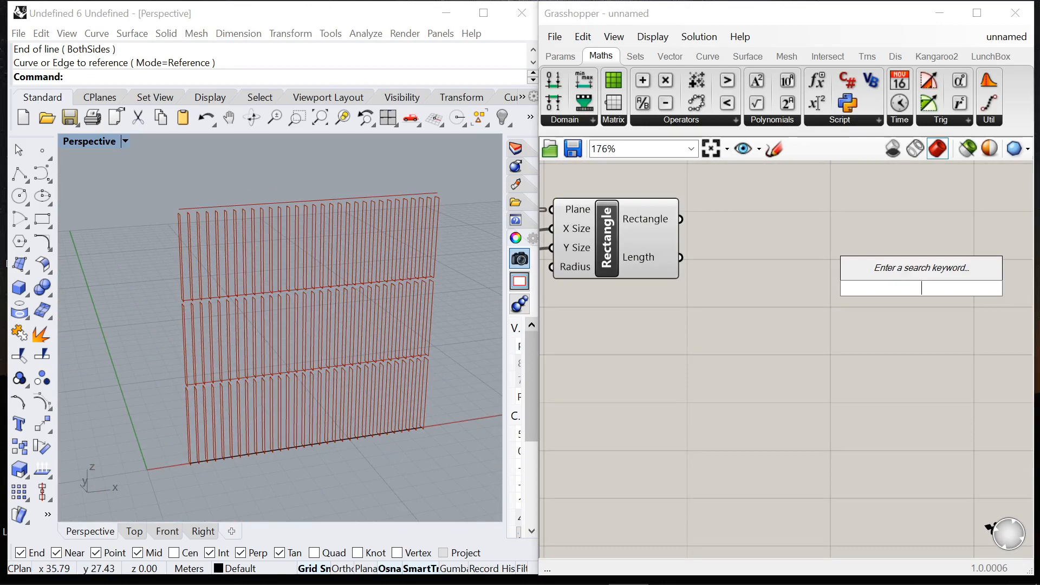
{"action": "type", "text": "sub list"}
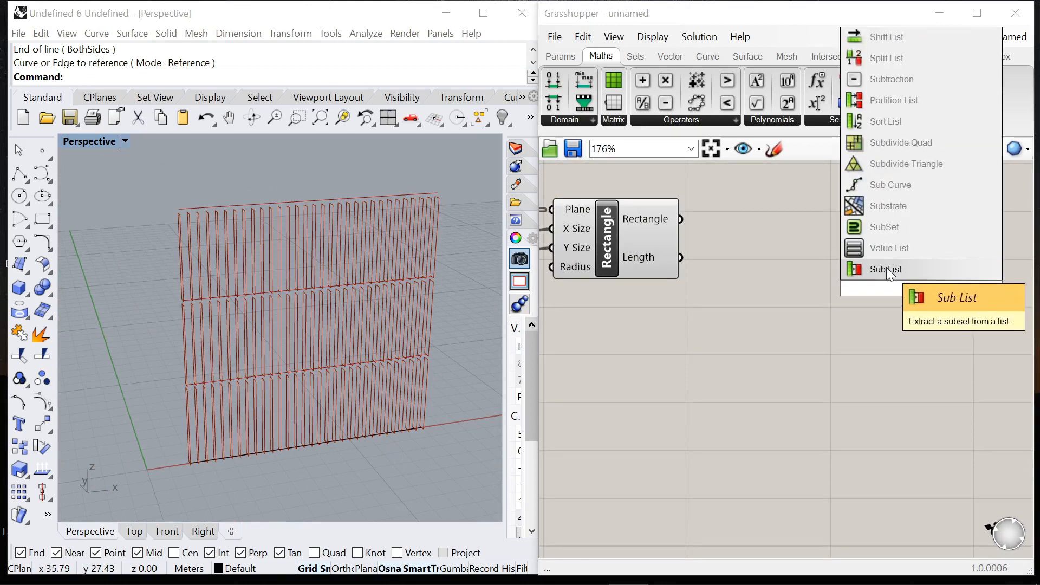
{"action": "left_click", "coordinate": [889, 274]}
{"action": "scroll", "coordinate": [778, 263], "scroll_direction": "down", "scroll_amount": 4}
{"action": "left_click_drag", "start_coordinate": [773, 251], "coordinate": [915, 299]}
{"action": "scroll", "coordinate": [802, 268], "scroll_direction": "up", "scroll_amount": 3}
{"action": "scroll", "coordinate": [823, 295], "scroll_direction": "down", "scroll_amount": 5}
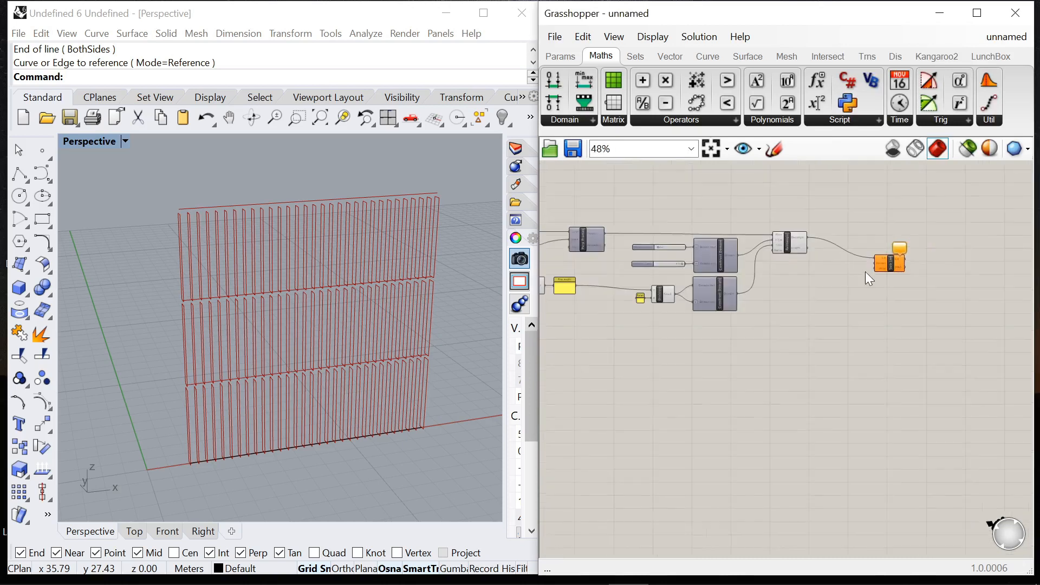
Step: Add an integer number slider starting at 0 and connect it to Sub List's Domain input
{"action": "scroll", "coordinate": [865, 271], "scroll_direction": "up", "scroll_amount": 4}
{"action": "double_click", "coordinate": [858, 279]}
{"action": "type", "text": "0<"}
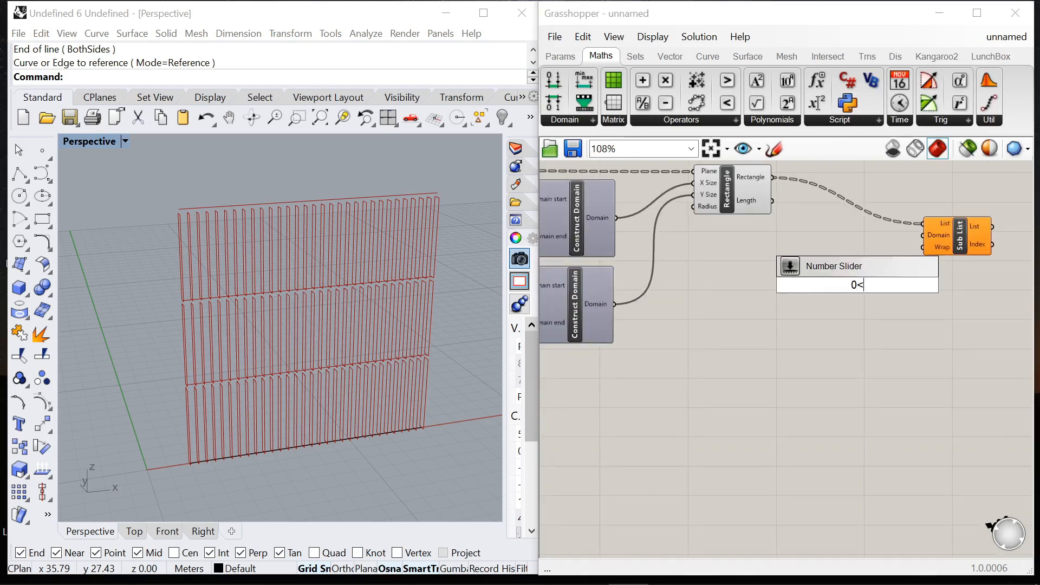
{"action": "type", "text": "3"}
{"action": "key", "text": "Return"}
{"action": "scroll", "coordinate": [926, 283], "scroll_direction": "up", "scroll_amount": 2}
{"action": "left_click_drag", "start_coordinate": [918, 290], "coordinate": [967, 252]}
{"action": "scroll", "coordinate": [851, 271], "scroll_direction": "down", "scroll_amount": 1}
Step: Insert a Construct Domain between the slider and Sub List's Domain, using the slider as Domain start, and set the slider to 5
{"action": "double_click", "coordinate": [870, 396]}
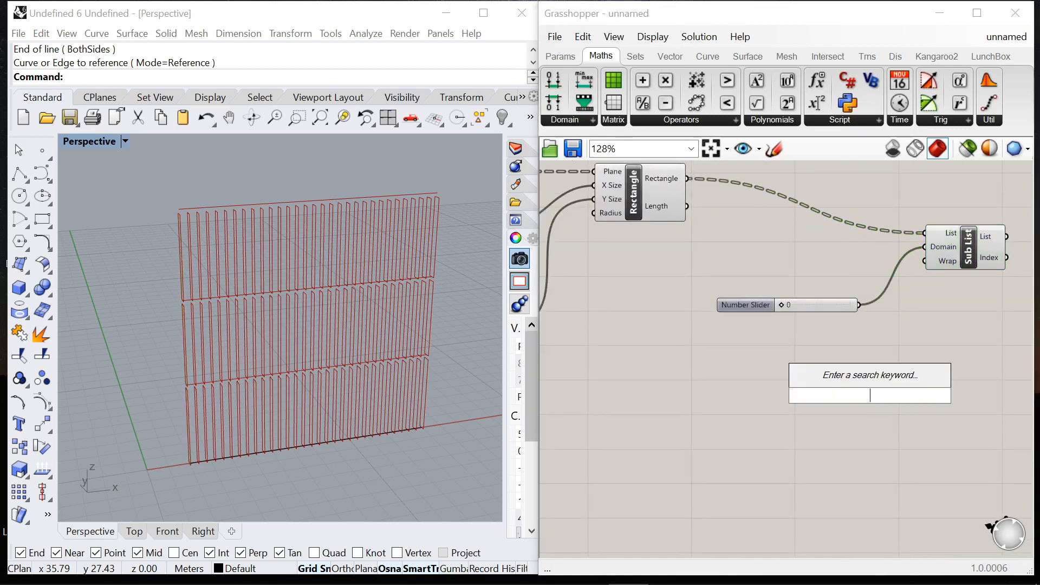
{"action": "type", "text": "domain"}
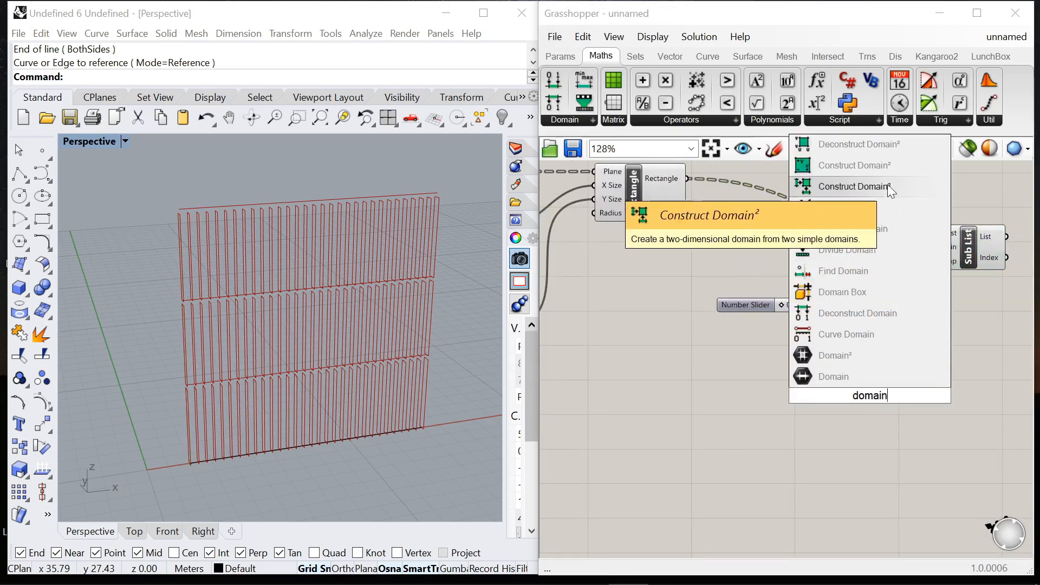
{"action": "left_click", "coordinate": [856, 230]}
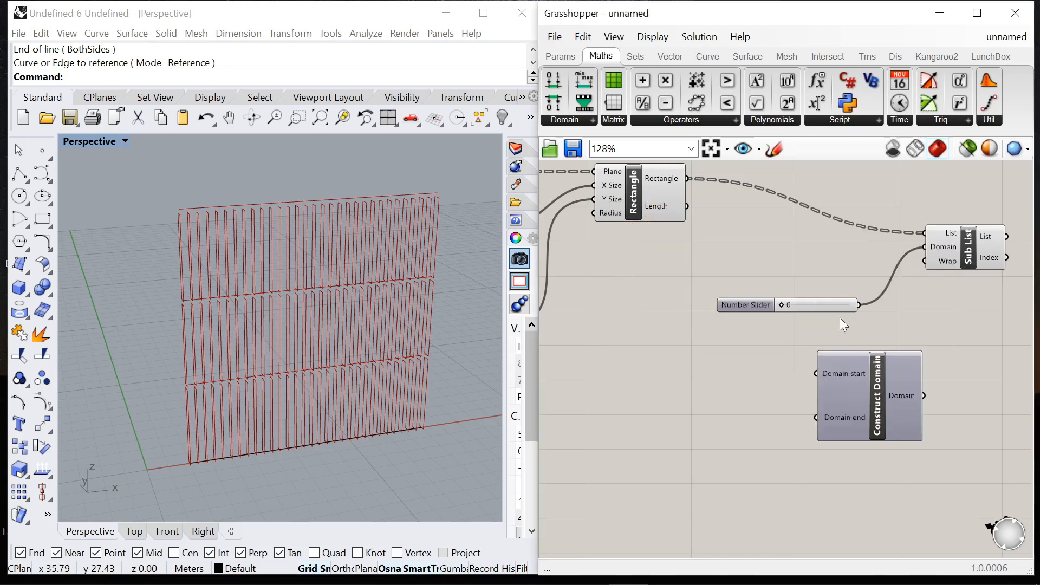
{"action": "left_click_drag", "start_coordinate": [745, 305], "coordinate": [657, 315]}
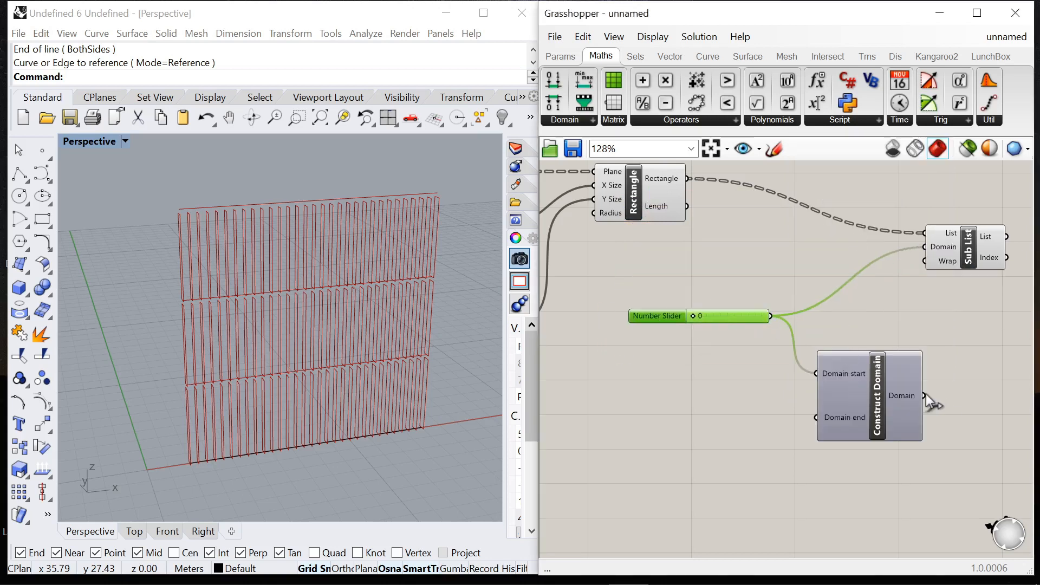
{"action": "left_click_drag", "start_coordinate": [926, 254], "coordinate": [926, 248]}
{"action": "left_click_drag", "start_coordinate": [877, 370], "coordinate": [861, 308]}
{"action": "left_click", "coordinate": [961, 292]}
{"action": "left_click_drag", "start_coordinate": [696, 315], "coordinate": [710, 337]}
{"action": "left_click", "coordinate": [712, 351]}
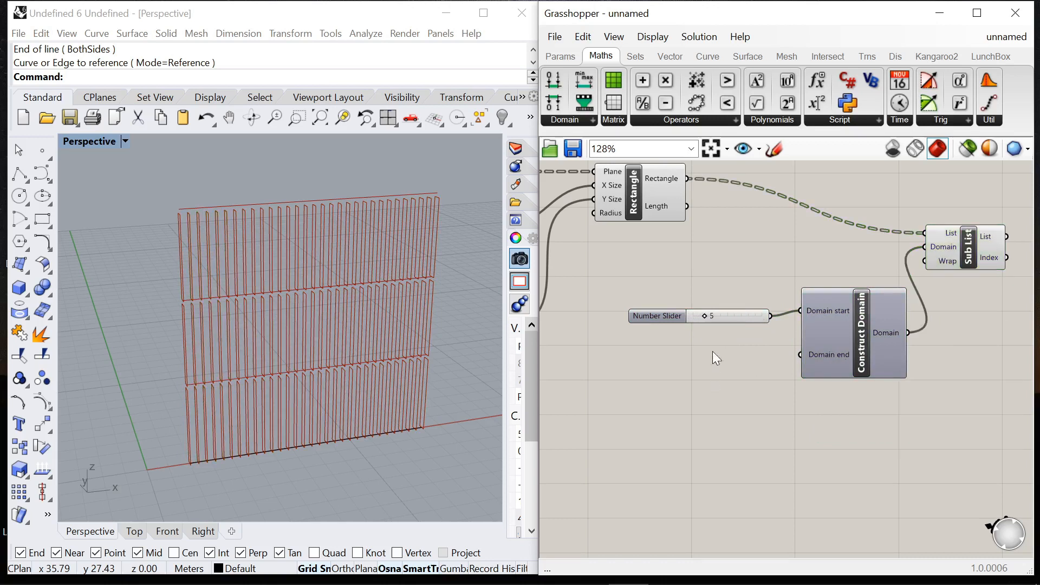
Step: Add a Subtraction with the count slider connected to A and a new panel containing 1 connected to B
{"action": "scroll", "coordinate": [739, 341], "scroll_direction": "down", "scroll_amount": 4}
{"action": "scroll", "coordinate": [875, 264], "scroll_direction": "up", "scroll_amount": 2}
{"action": "left_click", "coordinate": [769, 254]}
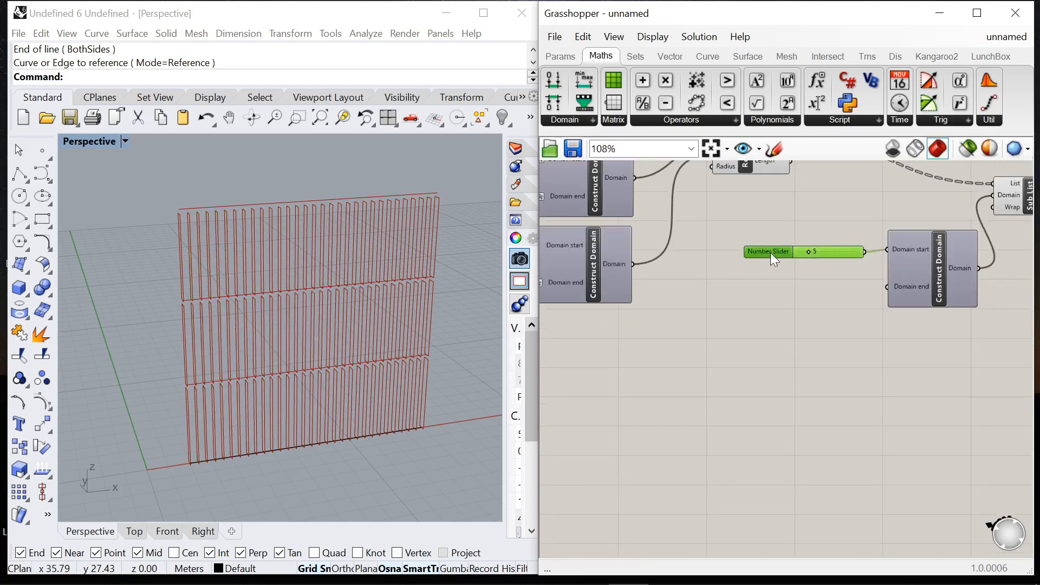
{"action": "scroll", "coordinate": [937, 291], "scroll_direction": "down", "scroll_amount": 3}
{"action": "scroll", "coordinate": [937, 291], "scroll_direction": "down", "scroll_amount": 2}
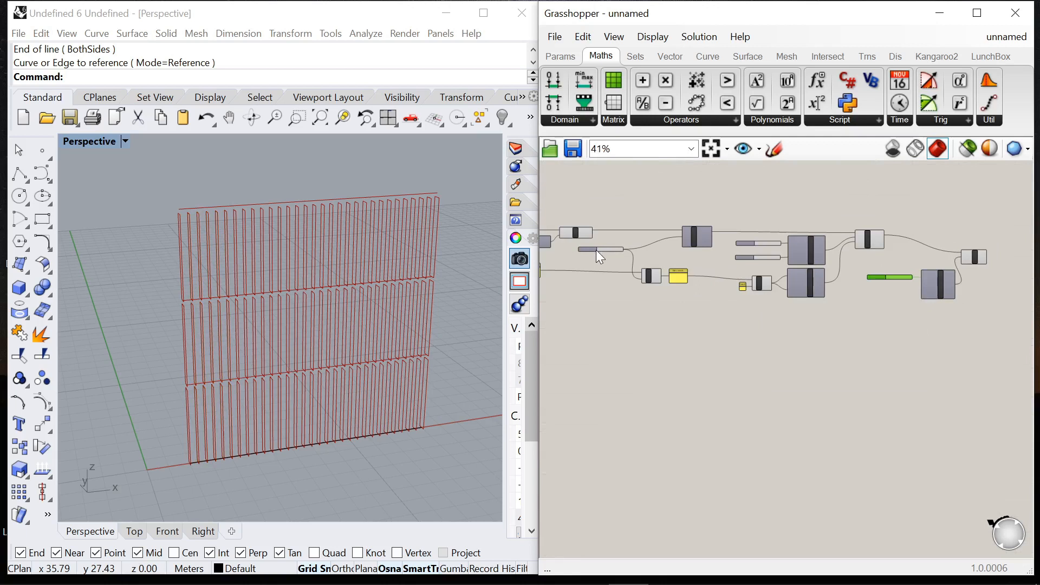
{"action": "scroll", "coordinate": [600, 248], "scroll_direction": "up", "scroll_amount": 6}
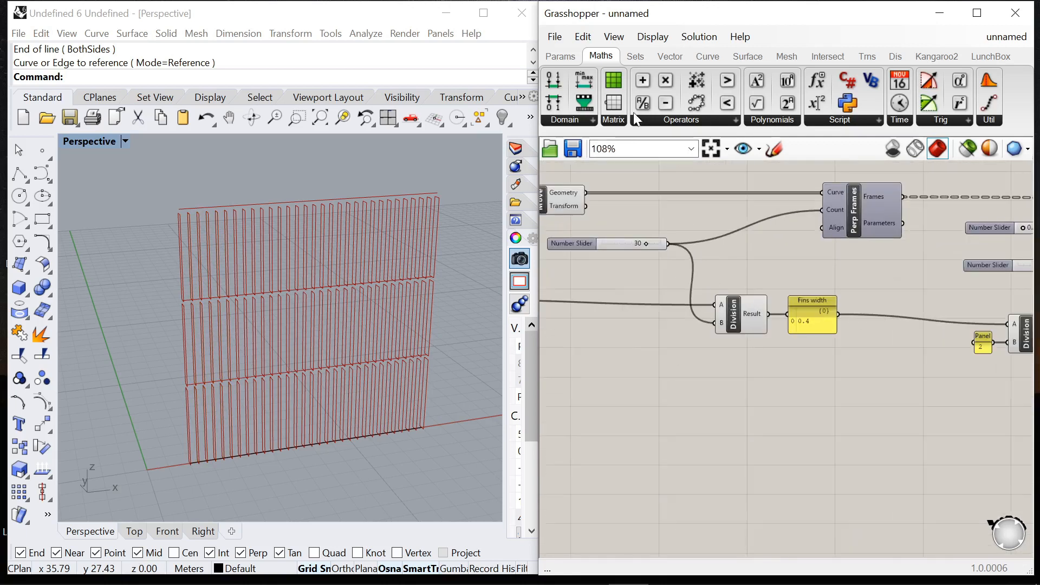
{"action": "scroll", "coordinate": [668, 243], "scroll_direction": "up", "scroll_amount": 2}
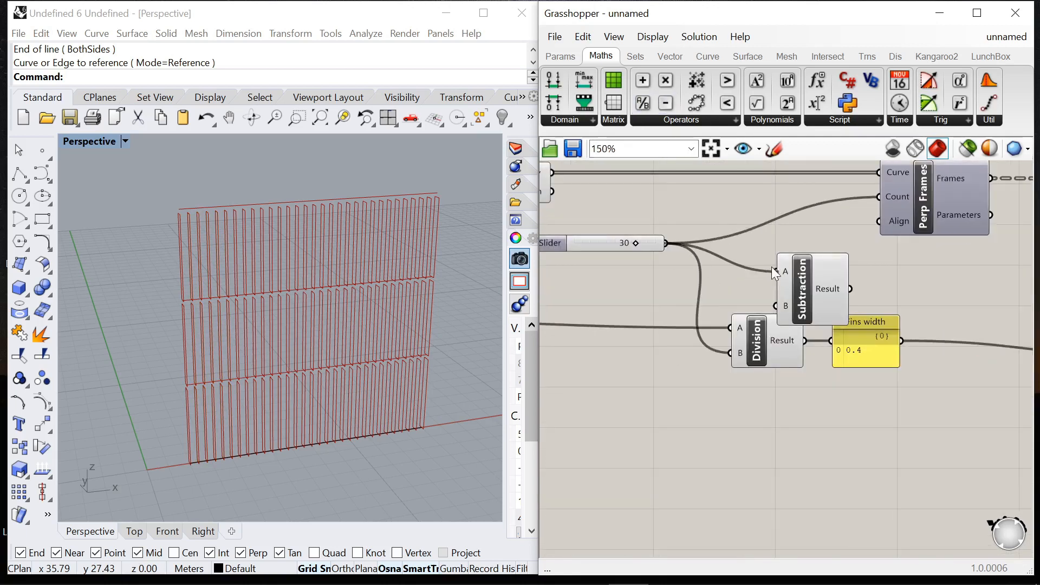
{"action": "left_click_drag", "start_coordinate": [817, 285], "coordinate": [820, 434]}
{"action": "double_click", "coordinate": [659, 480]}
{"action": "type", "text": "\""}
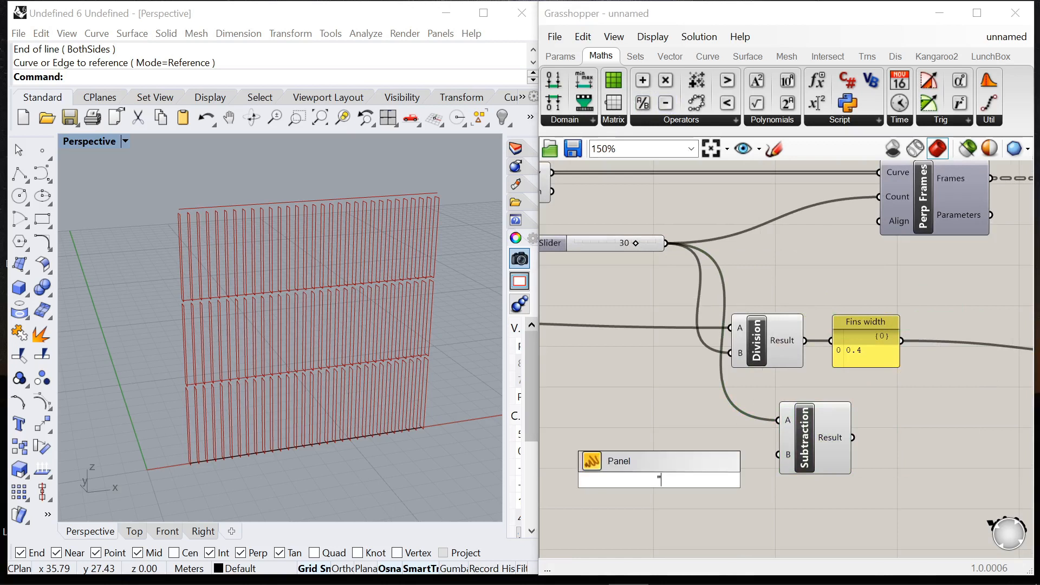
{"action": "type", "text": "1"}
{"action": "key", "text": "Return"}
{"action": "left_click_drag", "start_coordinate": [673, 480], "coordinate": [746, 446]}
Step: Move Subtraction and its panel below the Construct Domain components, and shift the first Division and Fins width panel back toward the count slider
{"action": "scroll", "coordinate": [612, 386], "scroll_direction": "down", "scroll_amount": 3}
{"action": "scroll", "coordinate": [897, 360], "scroll_direction": "up", "scroll_amount": 1}
{"action": "left_click_drag", "start_coordinate": [781, 382], "coordinate": [853, 372]}
{"action": "scroll", "coordinate": [633, 389], "scroll_direction": "down", "scroll_amount": 4}
{"action": "left_click_drag", "start_coordinate": [712, 433], "coordinate": [646, 403]}
{"action": "left_click", "coordinate": [796, 425]}
{"action": "scroll", "coordinate": [746, 401], "scroll_direction": "up", "scroll_amount": 3}
{"action": "left_click_drag", "start_coordinate": [738, 405], "coordinate": [639, 373]}
{"action": "left_click_drag", "start_coordinate": [736, 375], "coordinate": [642, 372]}
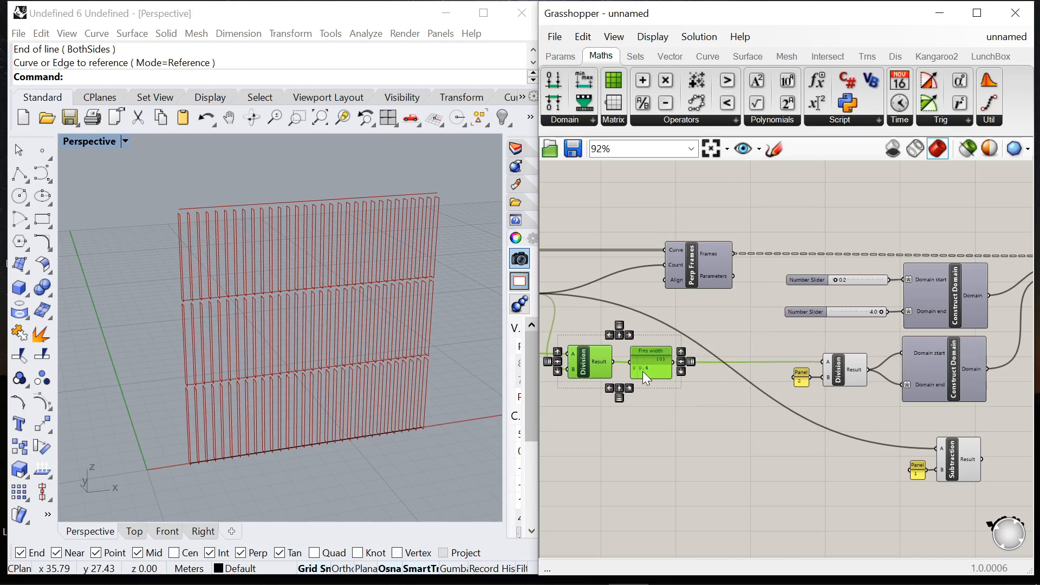
Step: Reposition the count slider below Move and place the Fins width panel slightly below and after the first Division
{"action": "left_click", "coordinate": [785, 396]}
{"action": "scroll", "coordinate": [785, 396], "scroll_direction": "down", "scroll_amount": 3}
{"action": "scroll", "coordinate": [593, 362], "scroll_direction": "up", "scroll_amount": 2}
{"action": "right_click_drag", "start_coordinate": [760, 329], "coordinate": [884, 320]}
{"action": "scroll", "coordinate": [699, 316], "scroll_direction": "up", "scroll_amount": 2}
{"action": "left_click", "coordinate": [698, 316]}
{"action": "left_click_drag", "start_coordinate": [699, 318], "coordinate": [660, 329]}
{"action": "left_click", "coordinate": [862, 398]}
{"action": "left_click_drag", "start_coordinate": [849, 376], "coordinate": [848, 375]}
{"action": "left_click_drag", "start_coordinate": [931, 397], "coordinate": [915, 405]}
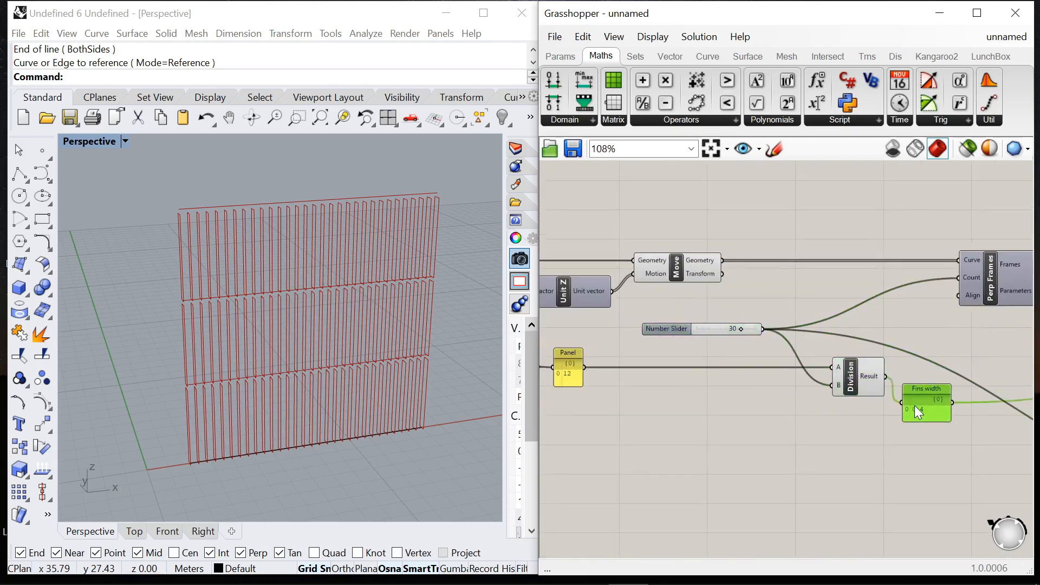
Step: Connect the Subtraction result to Domain end of the Construct Domain that feeds Sub List
{"action": "scroll", "coordinate": [818, 395], "scroll_direction": "down", "scroll_amount": 7}
{"action": "scroll", "coordinate": [981, 412], "scroll_direction": "up", "scroll_amount": 4}
{"action": "right_click_drag", "start_coordinate": [981, 412], "coordinate": [863, 404]}
{"action": "scroll", "coordinate": [743, 402], "scroll_direction": "up", "scroll_amount": 1}
{"action": "scroll", "coordinate": [805, 389], "scroll_direction": "up", "scroll_amount": 2}
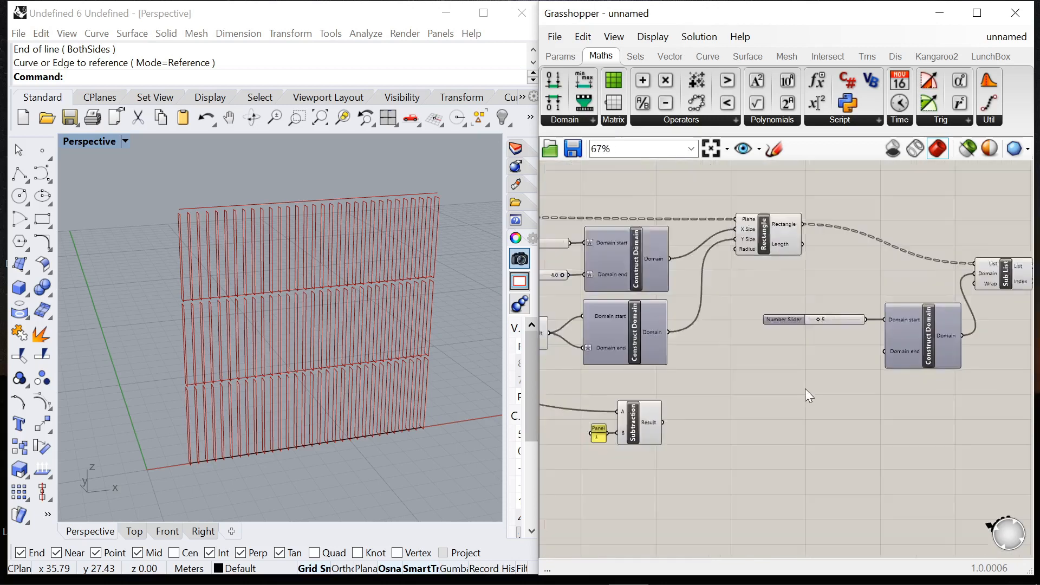
{"action": "scroll", "coordinate": [668, 419], "scroll_direction": "up", "scroll_amount": 1}
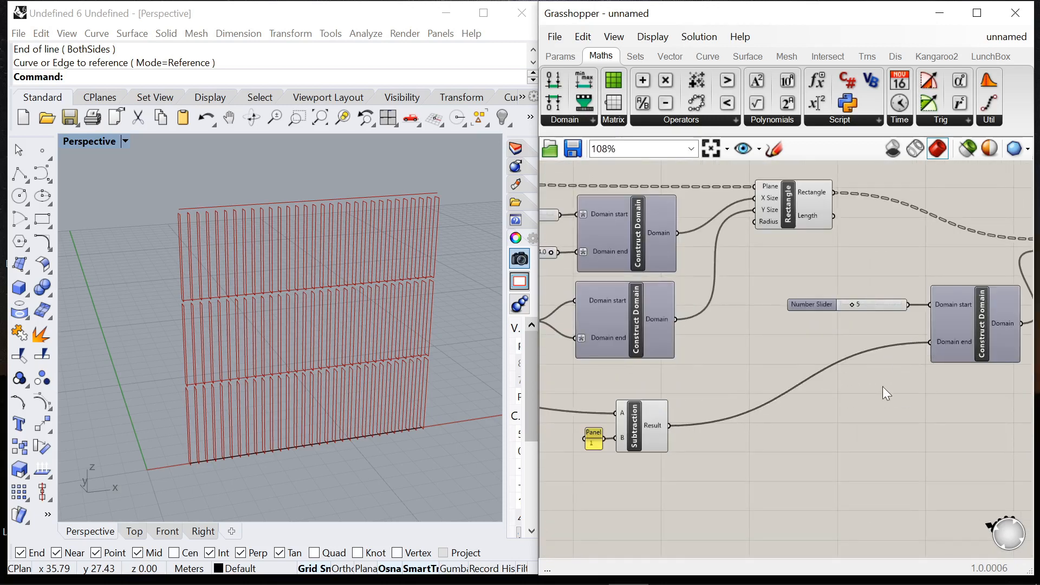
Step: Test Domain start slider values of 25, 18 and 5 with Sub List selected, and settle on 1
{"action": "scroll", "coordinate": [975, 295], "scroll_direction": "down", "scroll_amount": 4}
{"action": "scroll", "coordinate": [911, 304], "scroll_direction": "up", "scroll_amount": 2}
{"action": "left_click", "coordinate": [911, 305]}
{"action": "scroll", "coordinate": [745, 355], "scroll_direction": "up", "scroll_amount": 5}
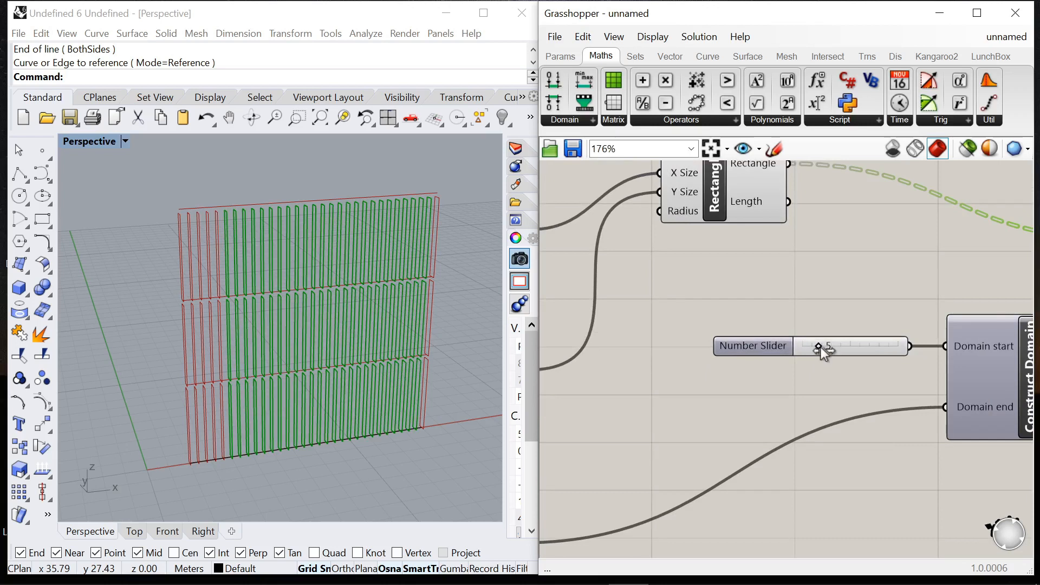
{"action": "left_click_drag", "start_coordinate": [802, 353], "coordinate": [885, 359]}
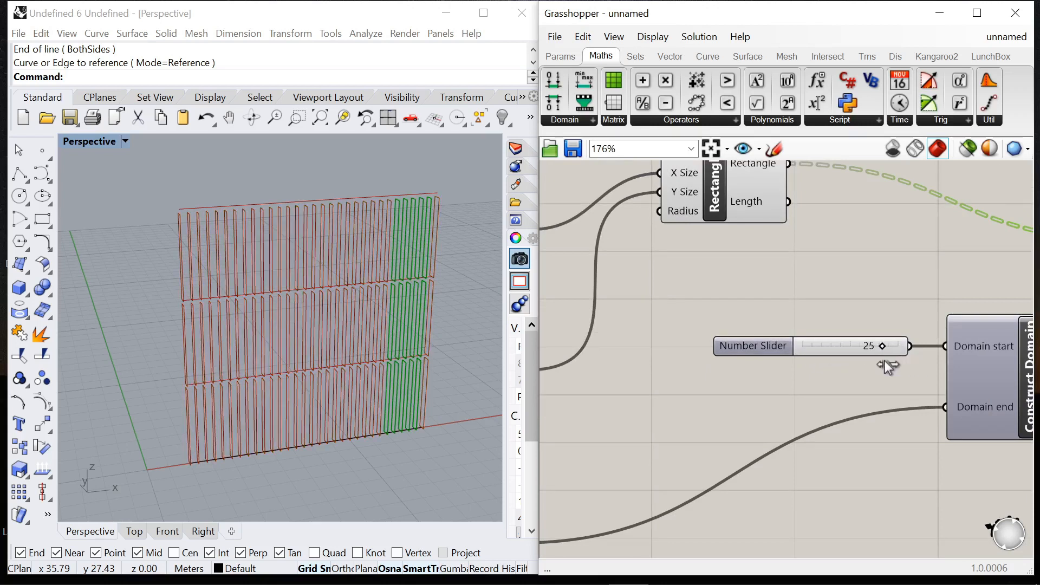
{"action": "scroll", "coordinate": [267, 267], "scroll_direction": "up", "scroll_amount": 1}
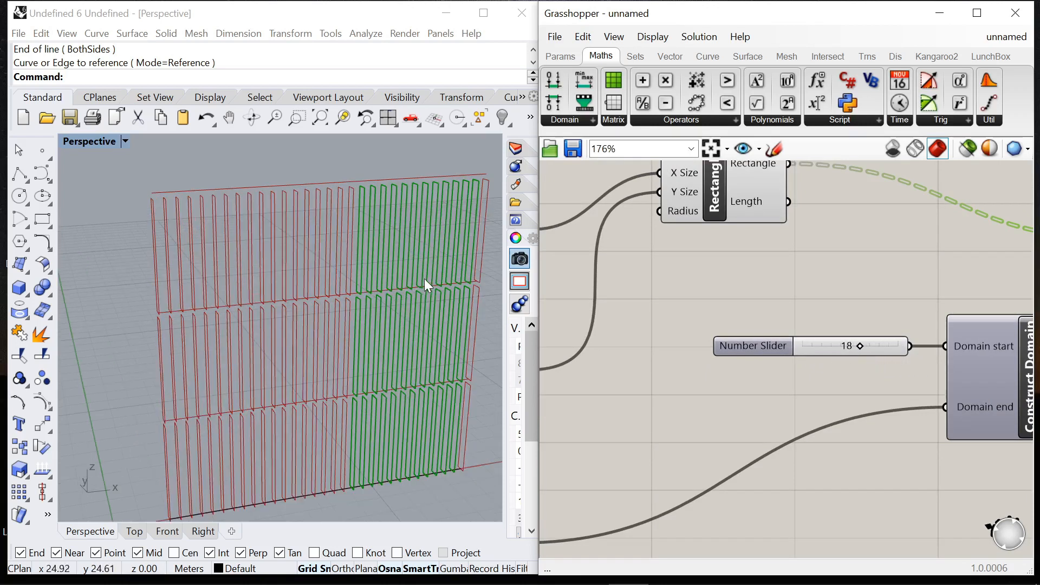
{"action": "left_click_drag", "start_coordinate": [855, 347], "coordinate": [814, 355]}
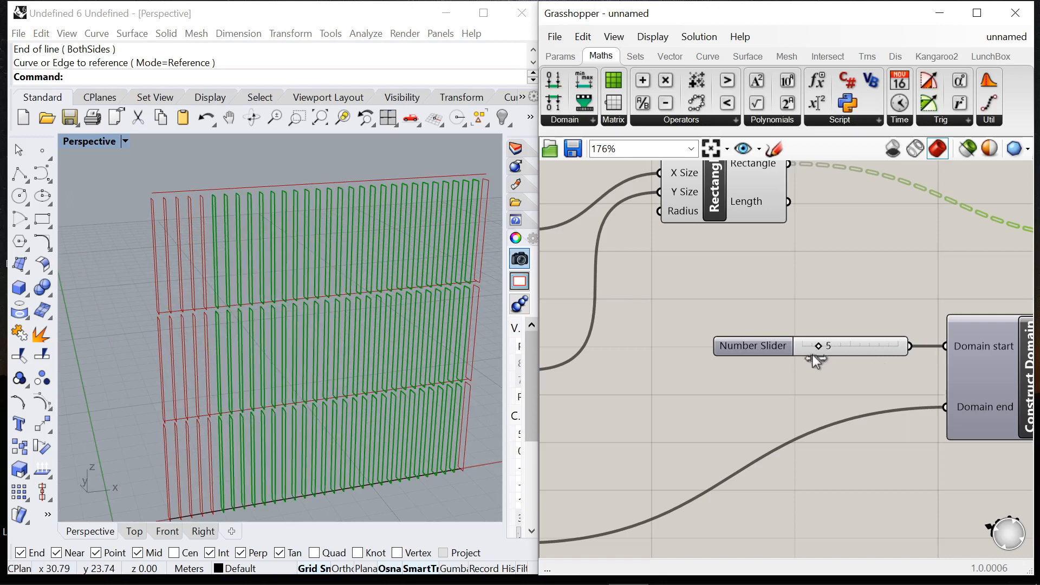
{"action": "left_click", "coordinate": [741, 327]}
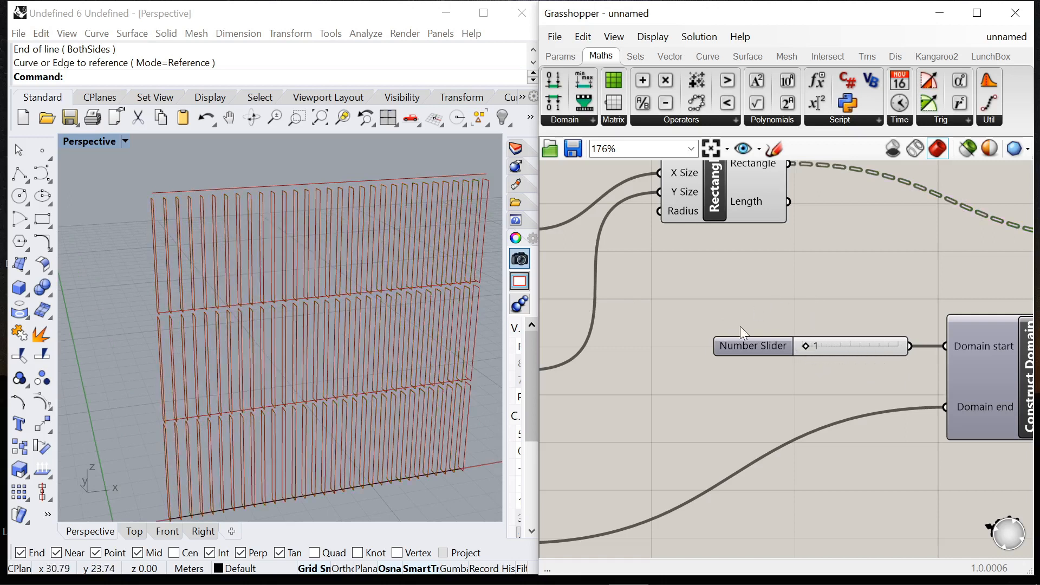
Step: Turn off the Rectangle component's preview and check the Sub List fins in the Perspective viewport
{"action": "scroll", "coordinate": [740, 334], "scroll_direction": "down", "scroll_amount": 2}
{"action": "left_click", "coordinate": [742, 271]}
{"action": "right_click", "coordinate": [754, 207]}
{"action": "left_click", "coordinate": [790, 234]}
{"action": "left_click", "coordinate": [811, 254]}
{"action": "scroll", "coordinate": [925, 302], "scroll_direction": "up", "scroll_amount": 3}
{"action": "left_click", "coordinate": [926, 304]}
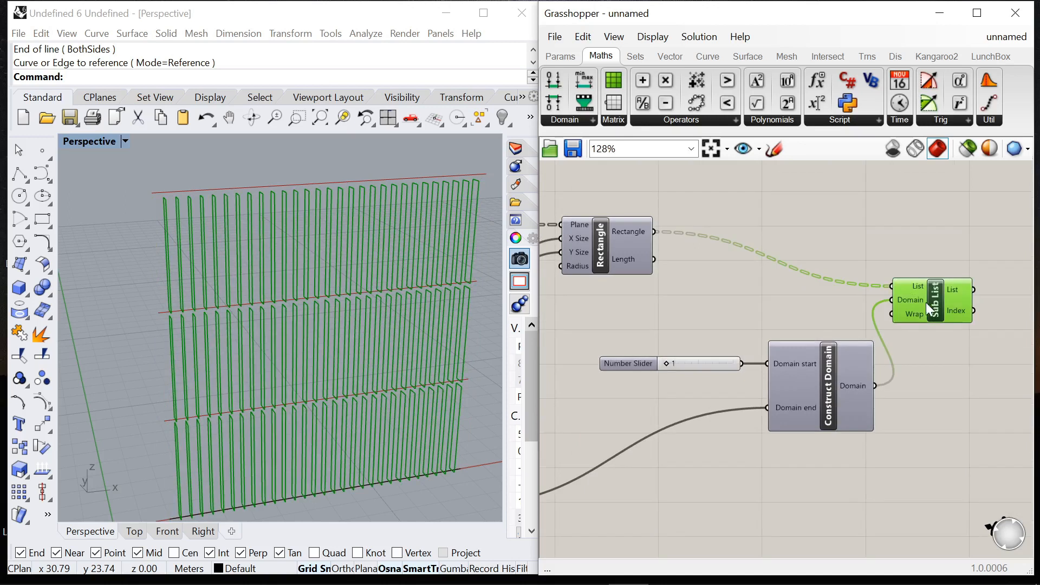
{"action": "right_click_drag", "start_coordinate": [450, 330], "coordinate": [391, 301]}
{"action": "scroll", "coordinate": [726, 279], "scroll_direction": "down", "scroll_amount": 8}
{"action": "scroll", "coordinate": [826, 293], "scroll_direction": "up", "scroll_amount": 9}
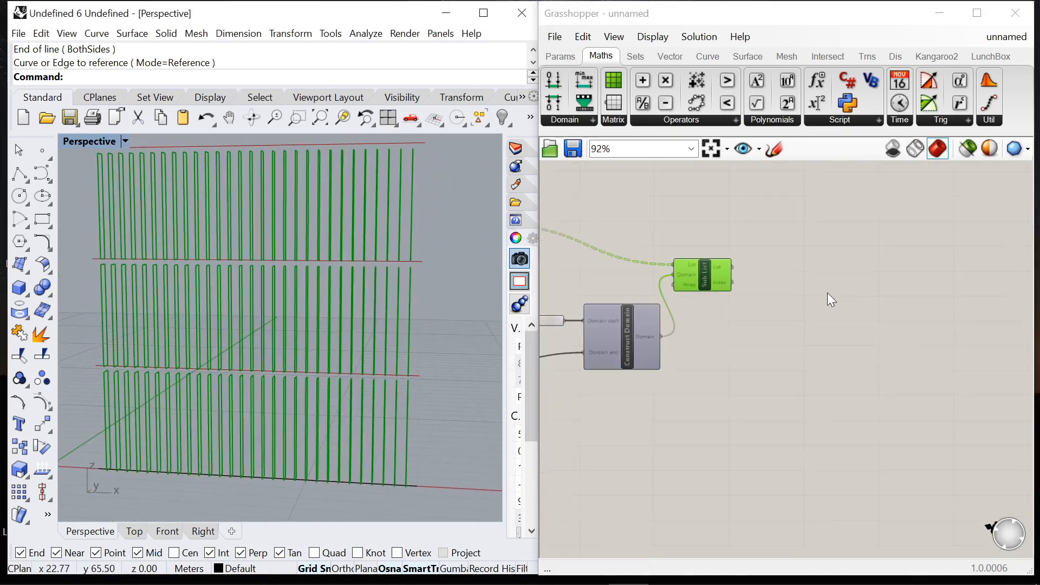
{"action": "left_click", "coordinate": [821, 314]}
Step: Add a Rotate component after Sub List and connect Sub List's List output to its Geometry input
{"action": "double_click", "coordinate": [845, 347]}
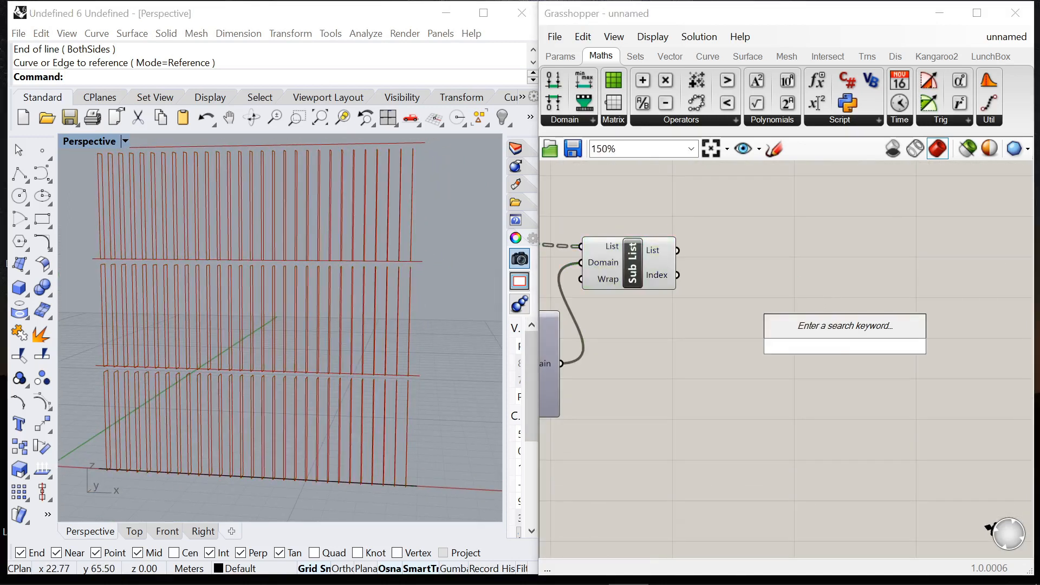
{"action": "type", "text": "rotate"}
{"action": "key", "text": "Return"}
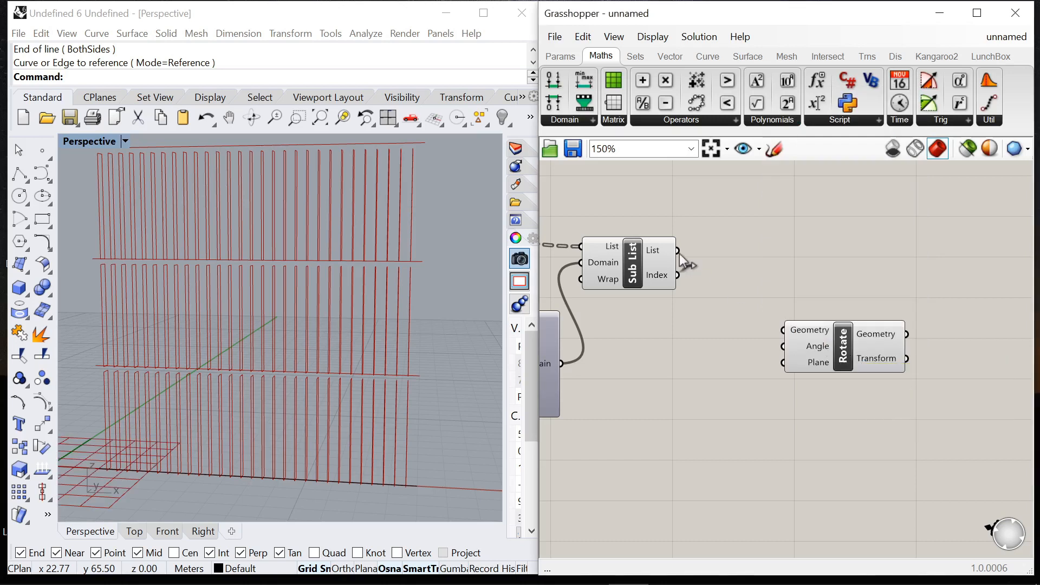
{"action": "left_click_drag", "start_coordinate": [780, 326], "coordinate": [783, 329]}
{"action": "left_click_drag", "start_coordinate": [801, 335], "coordinate": [928, 296]}
Step: Add an Area component fed by Sub List's List output, placed below the wire leading to Rotate
{"action": "double_click", "coordinate": [762, 380]}
{"action": "type", "text": "area"}
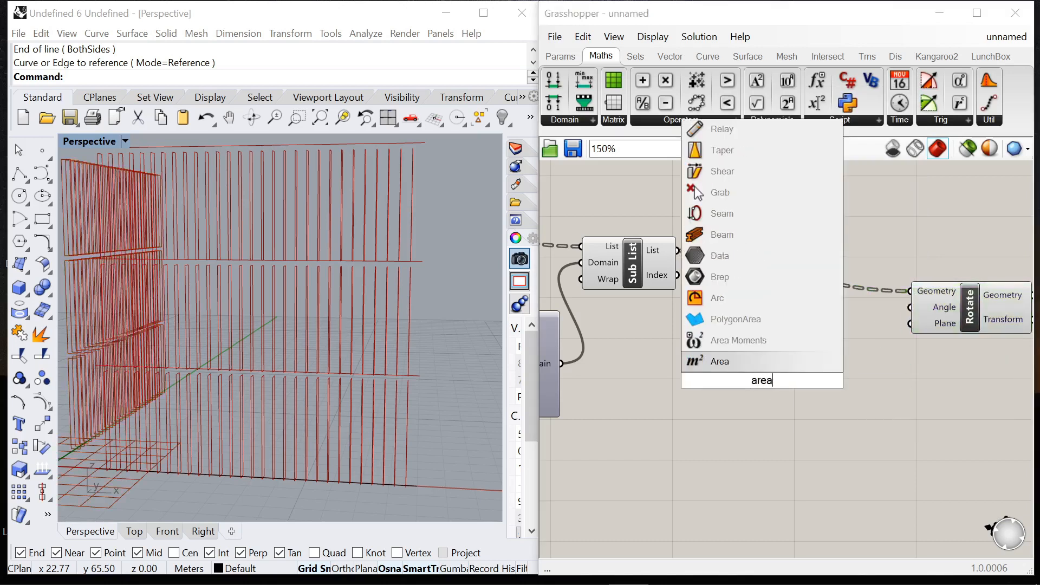
{"action": "key", "text": "Return"}
{"action": "left_click_drag", "start_coordinate": [718, 362], "coordinate": [705, 379]}
{"action": "right_click_drag", "start_coordinate": [695, 352], "coordinate": [575, 353]}
{"action": "left_click_drag", "start_coordinate": [848, 312], "coordinate": [918, 306]}
Step: Add an XY Plane component, connect Area's Centroid to its Origin, and feed its Plane output into Rotate's Plane input
{"action": "double_click", "coordinate": [780, 444]}
{"action": "type", "text": "xy"}
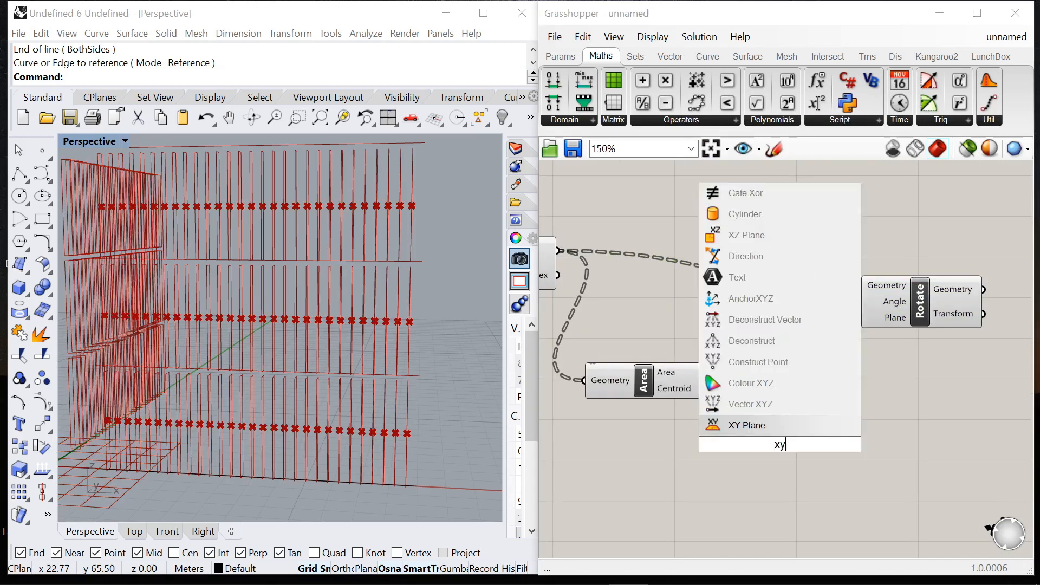
{"action": "left_click", "coordinate": [769, 421]}
{"action": "left_click_drag", "start_coordinate": [711, 397], "coordinate": [813, 440]}
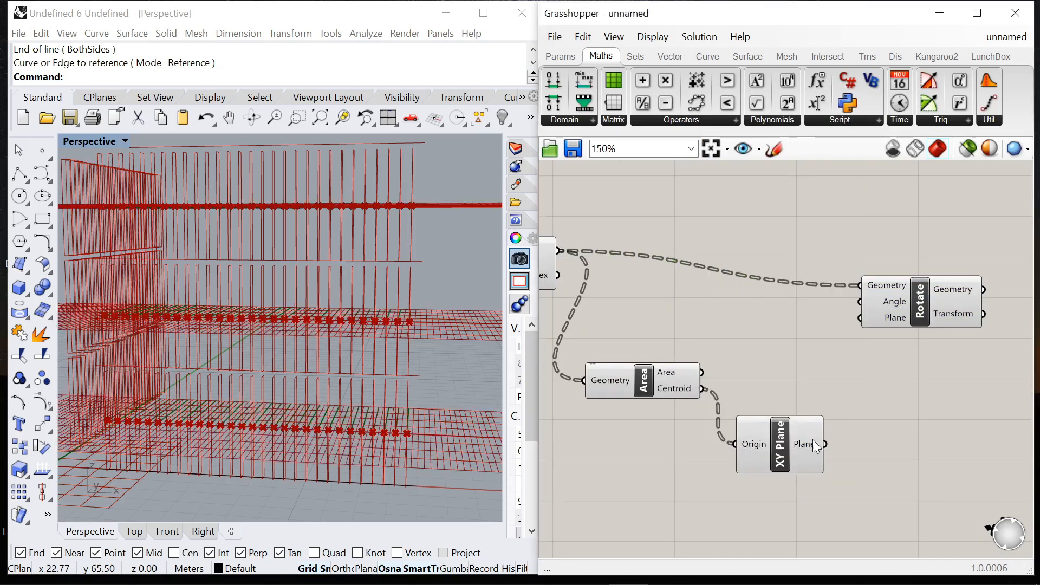
{"action": "left_click", "coordinate": [887, 297]}
Step: Set Rotate's Angle input to degrees and spread the Rotate, XY Plane and Area components apart on the canvas
{"action": "right_click", "coordinate": [888, 297]}
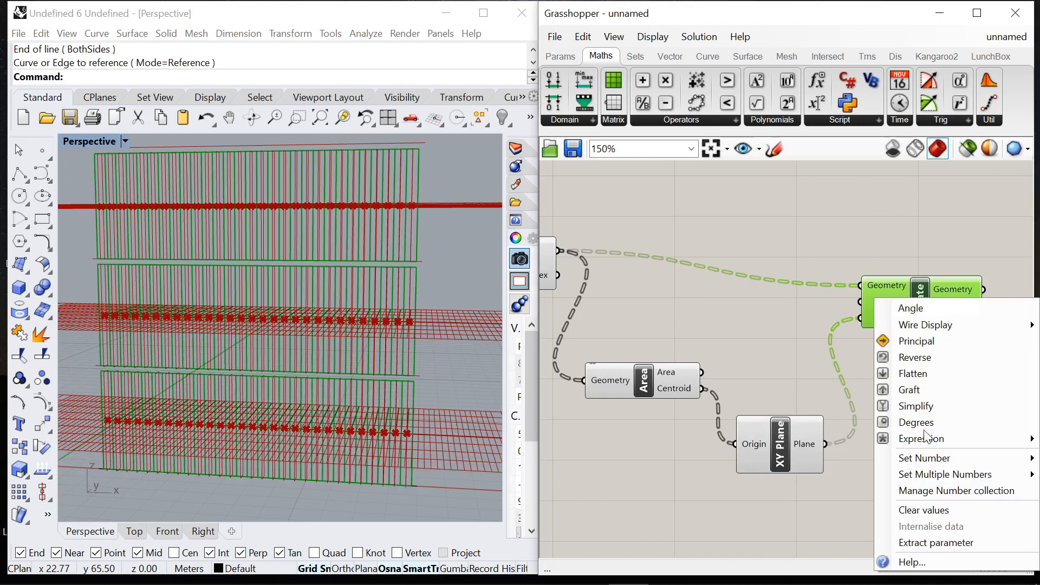
{"action": "left_click", "coordinate": [910, 423]}
{"action": "scroll", "coordinate": [732, 348], "scroll_direction": "down", "scroll_amount": 3}
{"action": "left_click_drag", "start_coordinate": [835, 316], "coordinate": [986, 300]}
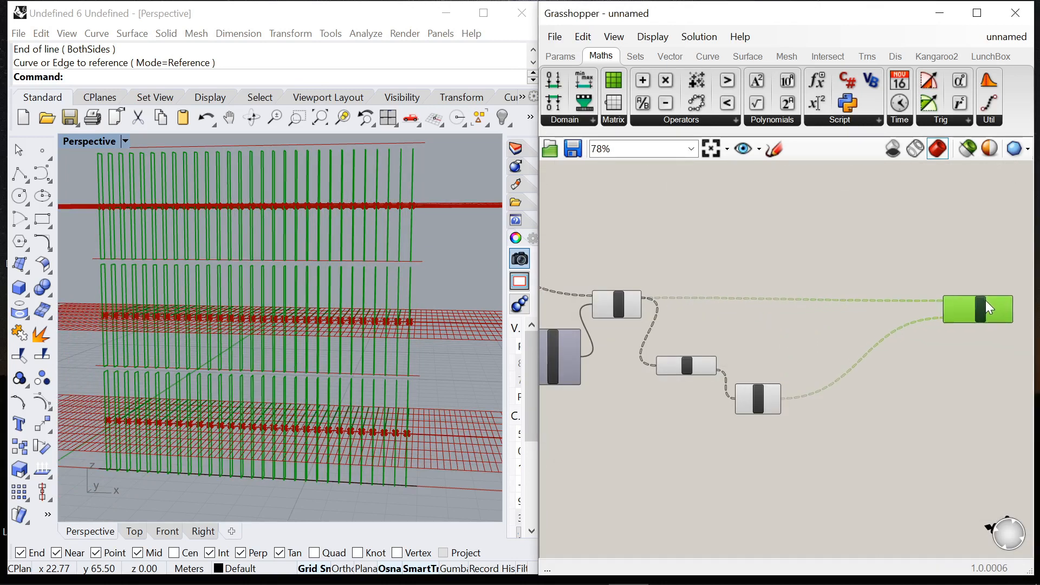
{"action": "left_click_drag", "start_coordinate": [748, 402], "coordinate": [857, 383]}
{"action": "left_click_drag", "start_coordinate": [673, 363], "coordinate": [759, 342]}
{"action": "scroll", "coordinate": [844, 374], "scroll_direction": "up", "scroll_amount": 5}
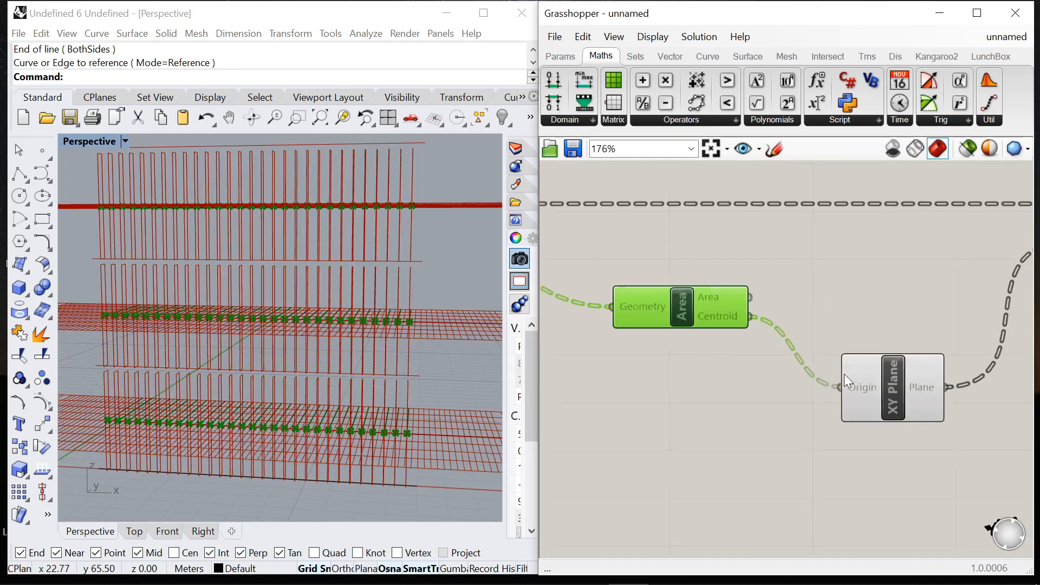
{"action": "scroll", "coordinate": [717, 334], "scroll_direction": "down", "scroll_amount": 3}
Step: Turn off the preview of the Area and XY Plane components
{"action": "right_click_drag", "start_coordinate": [345, 312], "coordinate": [329, 351]}
{"action": "scroll", "coordinate": [728, 251], "scroll_direction": "down", "scroll_amount": 5}
{"action": "scroll", "coordinate": [769, 286], "scroll_direction": "up", "scroll_amount": 4}
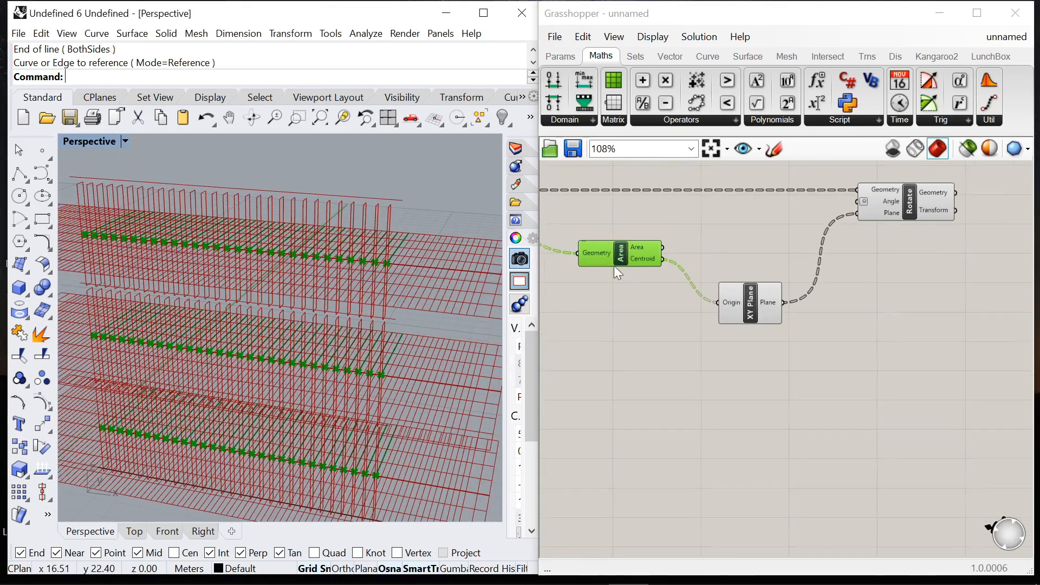
{"action": "left_click", "coordinate": [618, 272]}
{"action": "left_click", "coordinate": [746, 302]}
{"action": "right_click", "coordinate": [716, 236]}
{"action": "left_click", "coordinate": [727, 263]}
{"action": "left_click", "coordinate": [656, 248]}
{"action": "right_click", "coordinate": [696, 225]}
{"action": "left_click", "coordinate": [780, 250]}
Step: Add a Number Slider ranging from 0 to 90, connect it to Rotate's Angle input, and set it to 24
{"action": "scroll", "coordinate": [895, 201], "scroll_direction": "up", "scroll_amount": 4}
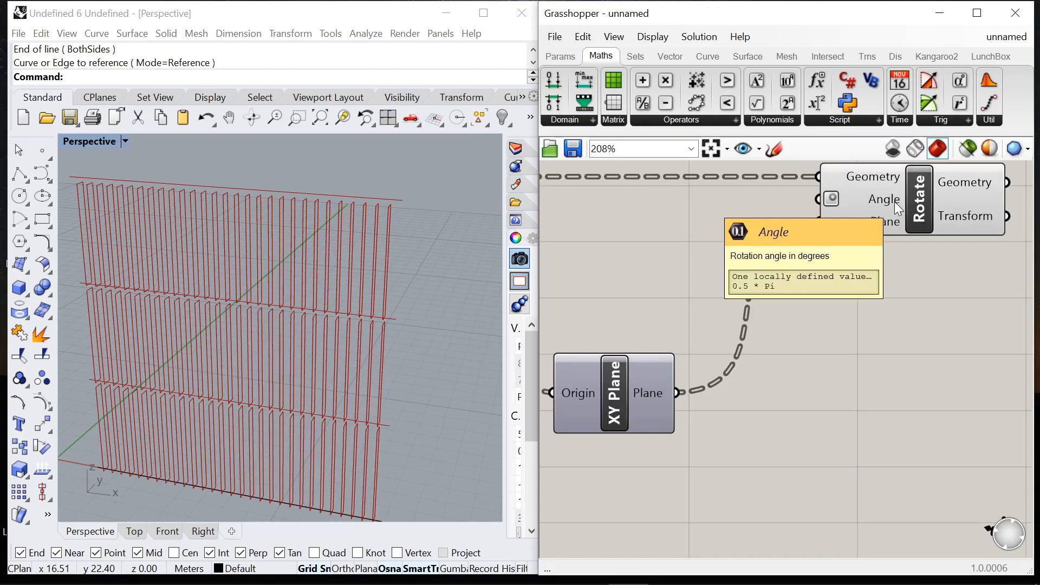
{"action": "scroll", "coordinate": [910, 260], "scroll_direction": "down", "scroll_amount": 4}
{"action": "scroll", "coordinate": [869, 270], "scroll_direction": "up", "scroll_amount": 5}
{"action": "scroll", "coordinate": [869, 270], "scroll_direction": "down", "scroll_amount": 4}
{"action": "scroll", "coordinate": [867, 244], "scroll_direction": "up", "scroll_amount": 4}
{"action": "right_click", "coordinate": [894, 245]}
{"action": "left_click", "coordinate": [701, 300]}
{"action": "scroll", "coordinate": [701, 281], "scroll_direction": "down", "scroll_amount": 4}
{"action": "scroll", "coordinate": [701, 217], "scroll_direction": "up", "scroll_amount": 5}
{"action": "double_click", "coordinate": [701, 216]}
{"action": "type", "text": "0"}
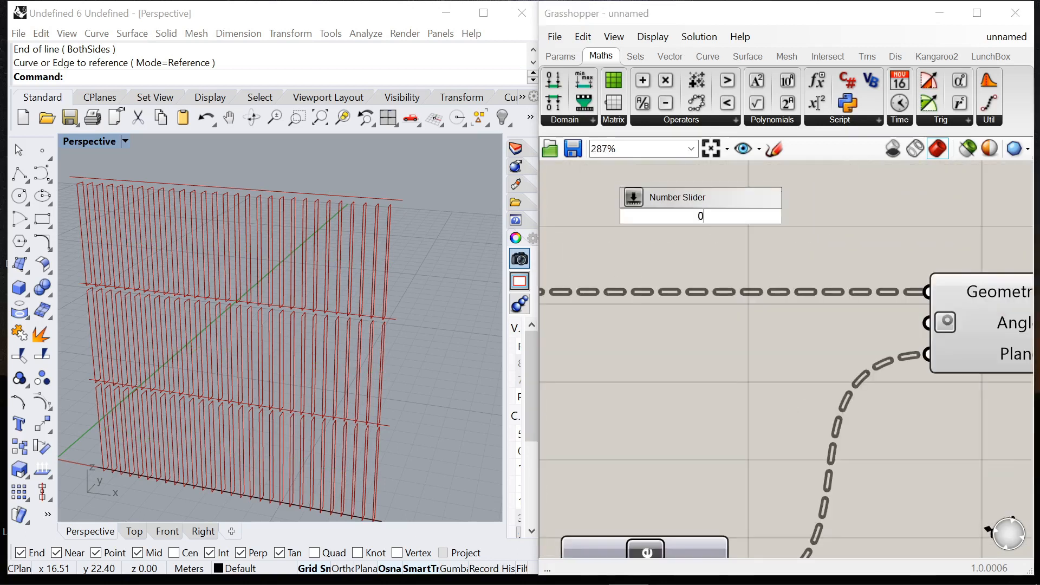
{"action": "type", "text": "<90"}
{"action": "key", "text": "Return"}
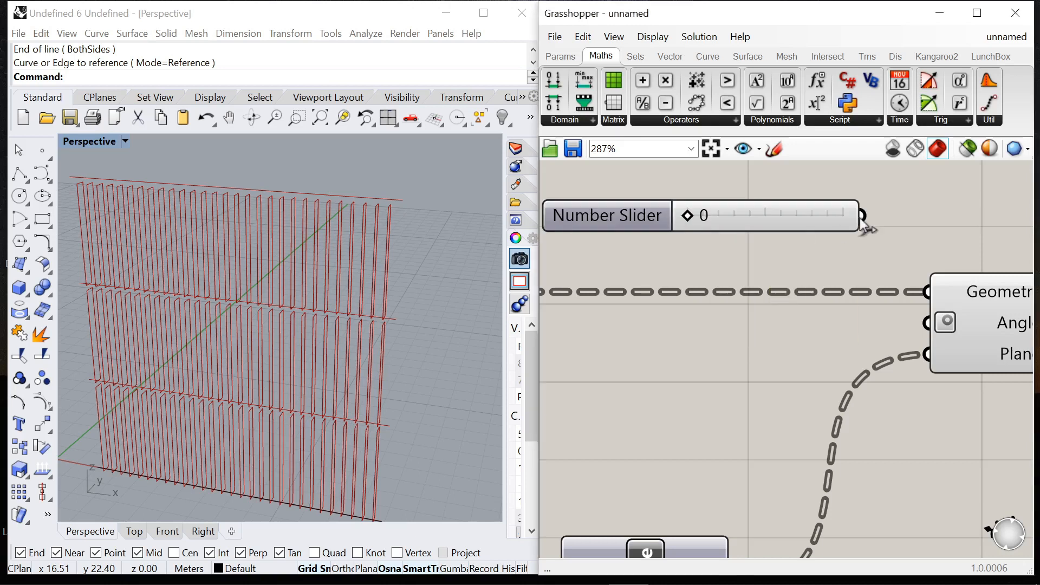
{"action": "left_click_drag", "start_coordinate": [910, 299], "coordinate": [924, 323]}
{"action": "left_click_drag", "start_coordinate": [688, 216], "coordinate": [732, 216]}
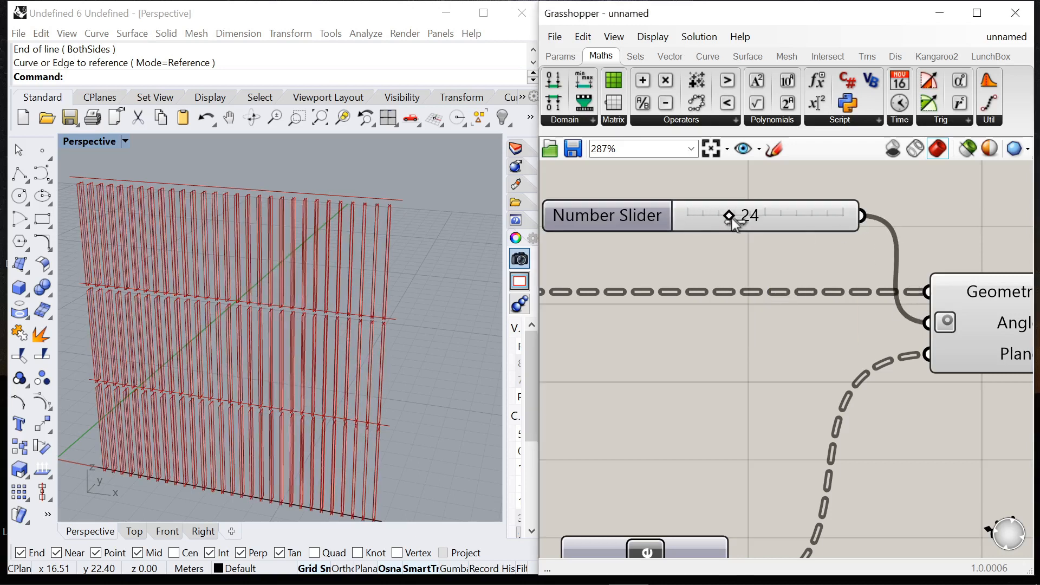
Step: Turn off Sub List's preview and set the rotation angle slider back to 0
{"action": "scroll", "coordinate": [912, 294], "scroll_direction": "down", "scroll_amount": 5}
{"action": "scroll", "coordinate": [909, 293], "scroll_direction": "up", "scroll_amount": 3}
{"action": "scroll", "coordinate": [782, 203], "scroll_direction": "down", "scroll_amount": 5}
{"action": "left_click", "coordinate": [620, 231]}
{"action": "right_click", "coordinate": [634, 190]}
{"action": "left_click", "coordinate": [675, 214]}
{"action": "scroll", "coordinate": [849, 206], "scroll_direction": "up", "scroll_amount": 6}
{"action": "right_click_drag", "start_coordinate": [227, 255], "coordinate": [245, 272]}
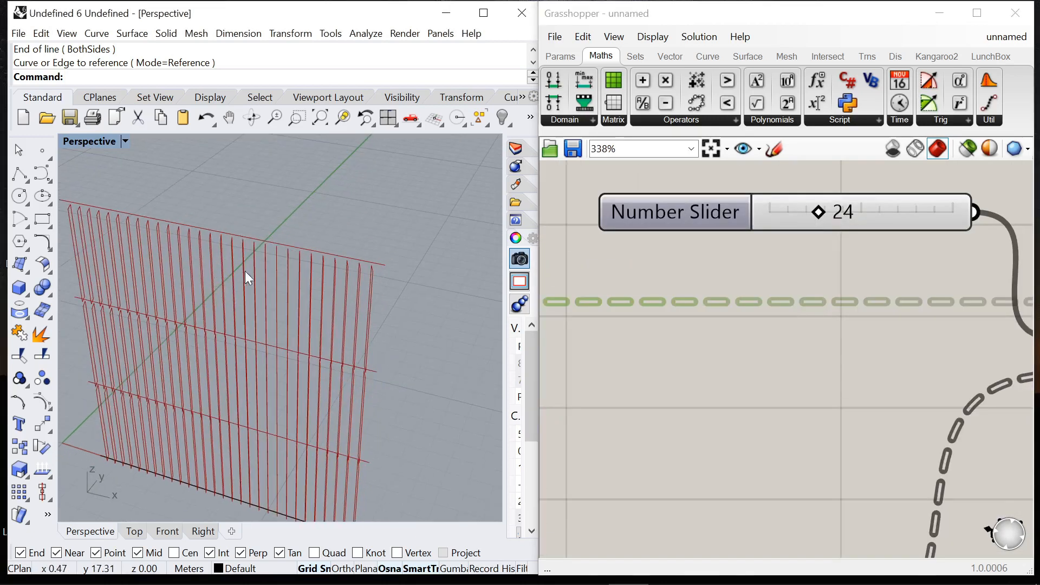
{"action": "left_click_drag", "start_coordinate": [820, 214], "coordinate": [766, 212]}
{"action": "scroll", "coordinate": [802, 224], "scroll_direction": "down", "scroll_amount": 5}
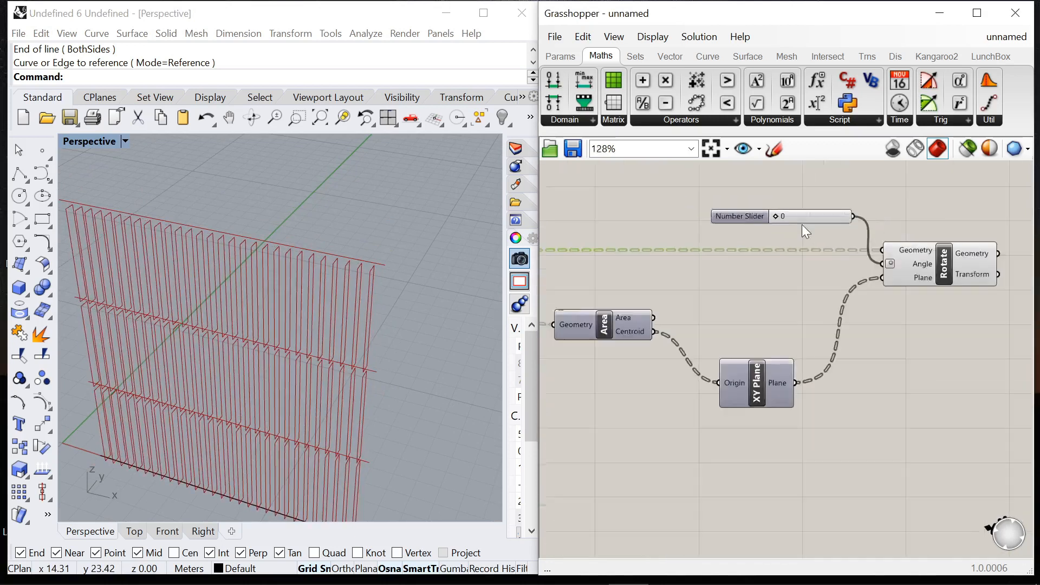
Step: Add a Series component and place it above the Sub List wire, near the angle slider
{"action": "scroll", "coordinate": [742, 213], "scroll_direction": "up", "scroll_amount": 2}
{"action": "double_click", "coordinate": [726, 233]}
{"action": "type", "text": "series"}
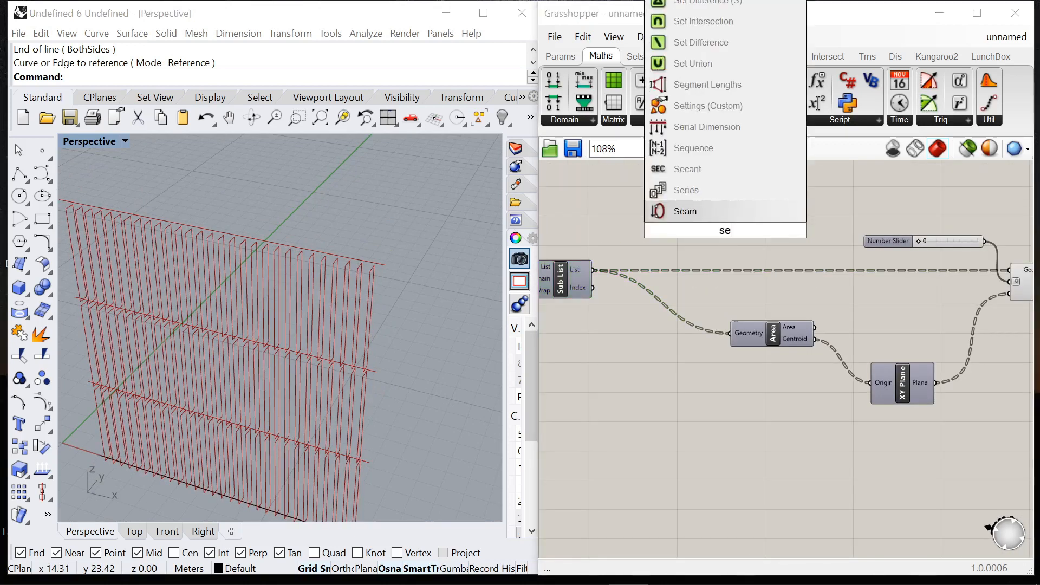
{"action": "key", "text": "Return"}
{"action": "scroll", "coordinate": [649, 263], "scroll_direction": "up", "scroll_amount": 1}
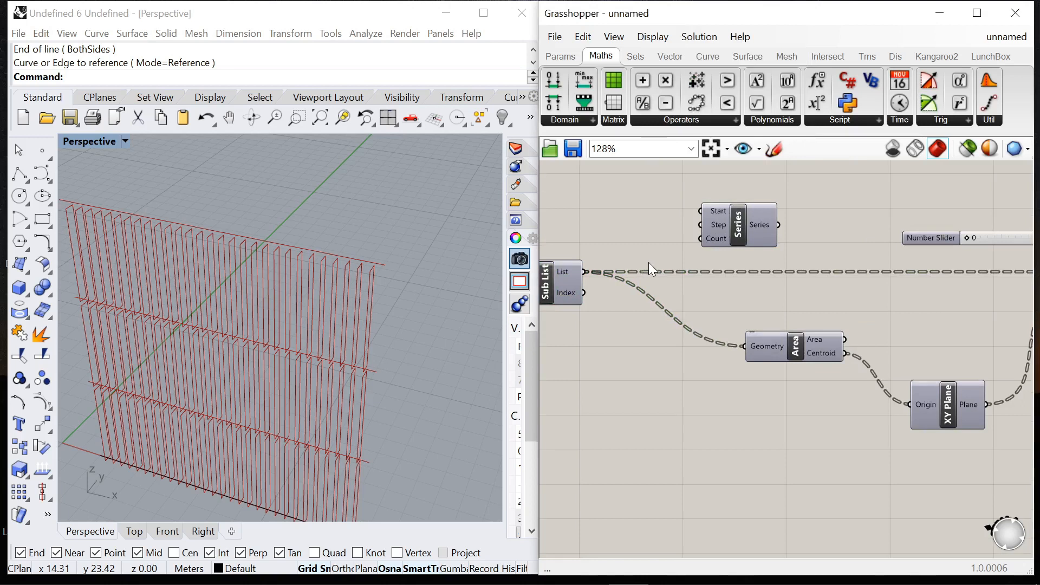
{"action": "scroll", "coordinate": [650, 262], "scroll_direction": "down", "scroll_amount": 1}
{"action": "right_click_drag", "start_coordinate": [832, 259], "coordinate": [763, 263]}
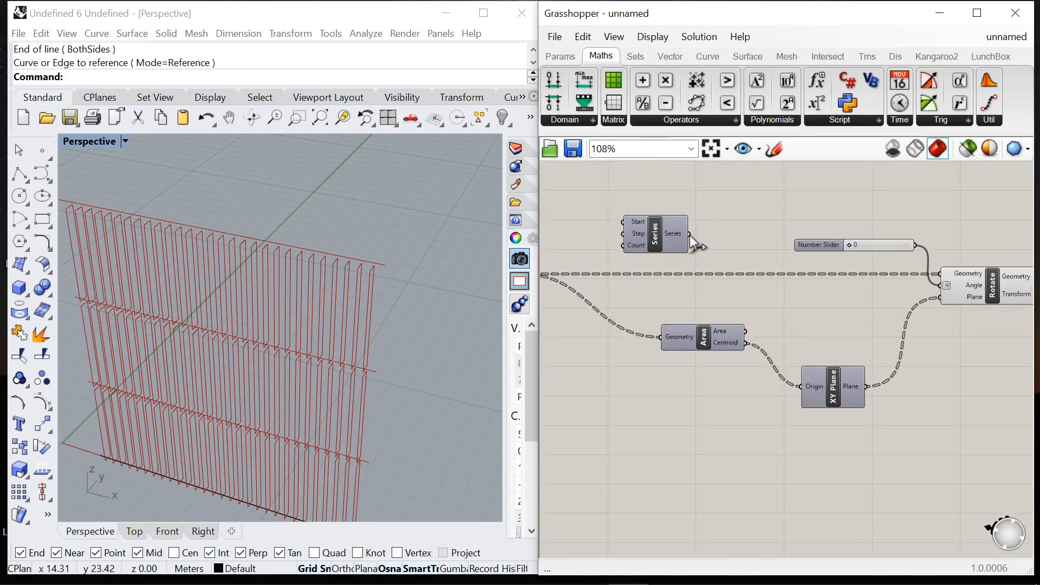
{"action": "left_click_drag", "start_coordinate": [680, 230], "coordinate": [759, 215]}
{"action": "scroll", "coordinate": [836, 231], "scroll_direction": "down", "scroll_amount": 2}
{"action": "scroll", "coordinate": [758, 229], "scroll_direction": "up", "scroll_amount": 4}
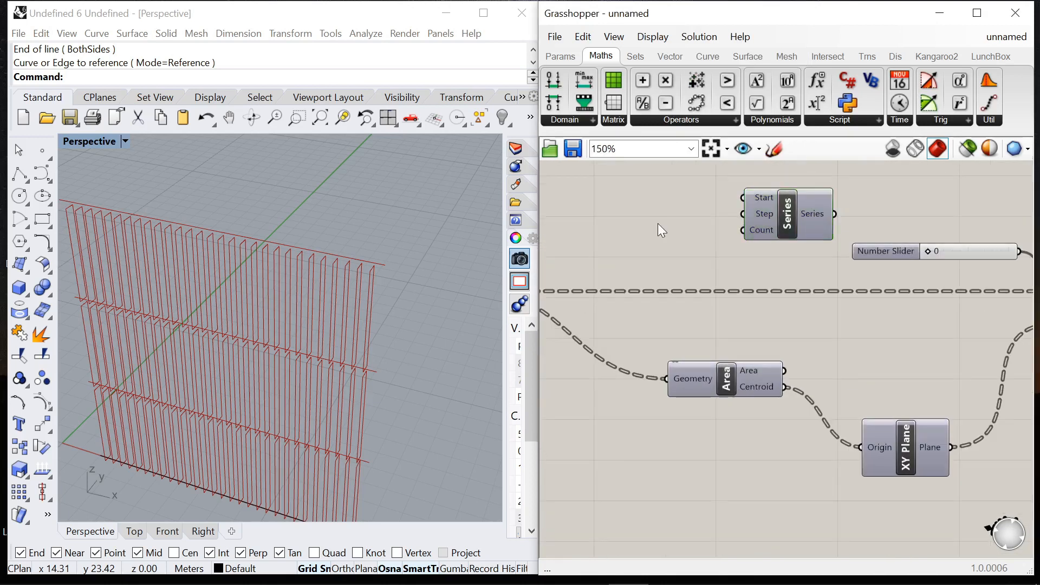
Step: Add a Number Slider starting at 0 and connect it to the Step input of Series
{"action": "double_click", "coordinate": [658, 223]}
{"action": "type", "text": "0<1"}
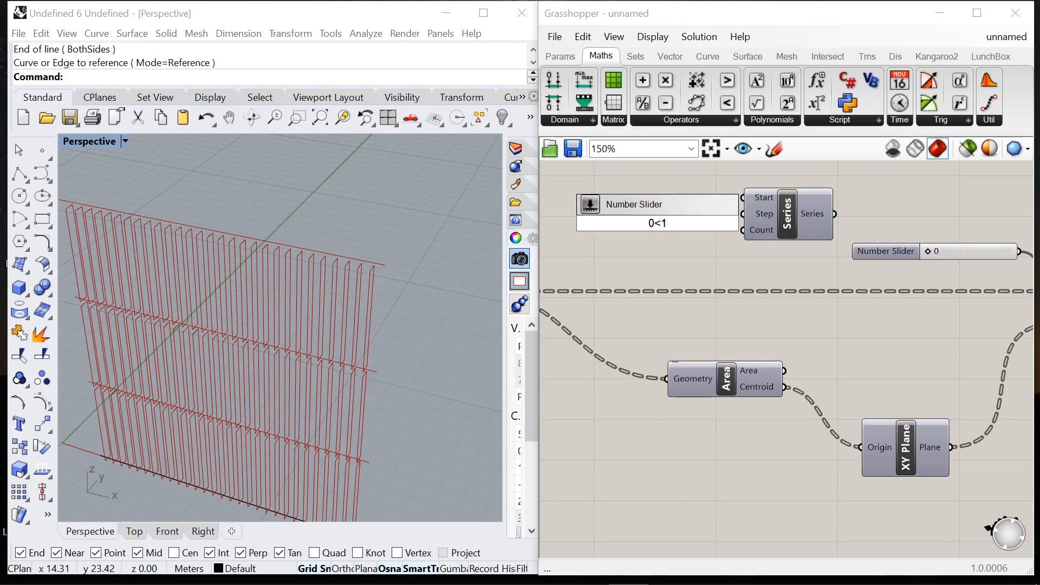
{"action": "key", "text": "Return"}
{"action": "left_click_drag", "start_coordinate": [603, 222], "coordinate": [590, 211]}
{"action": "scroll", "coordinate": [730, 212], "scroll_direction": "down", "scroll_amount": 4}
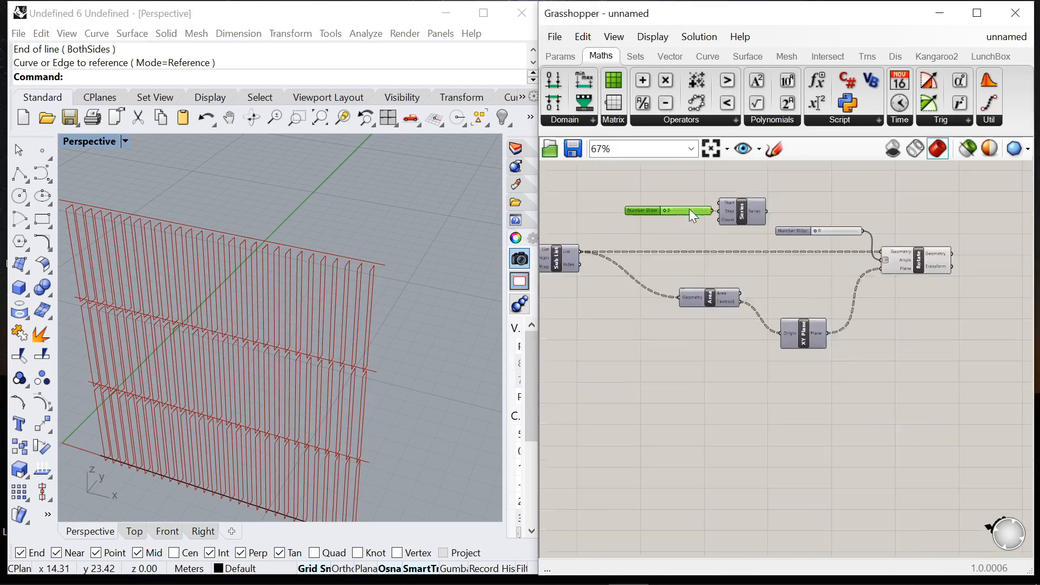
{"action": "scroll", "coordinate": [731, 211], "scroll_direction": "up", "scroll_amount": 3}
Step: Connect the Series output to Rotate's Angle input and delete the old angle slider
{"action": "left_click_drag", "start_coordinate": [735, 214], "coordinate": [921, 293]}
{"action": "left_click", "coordinate": [782, 242]}
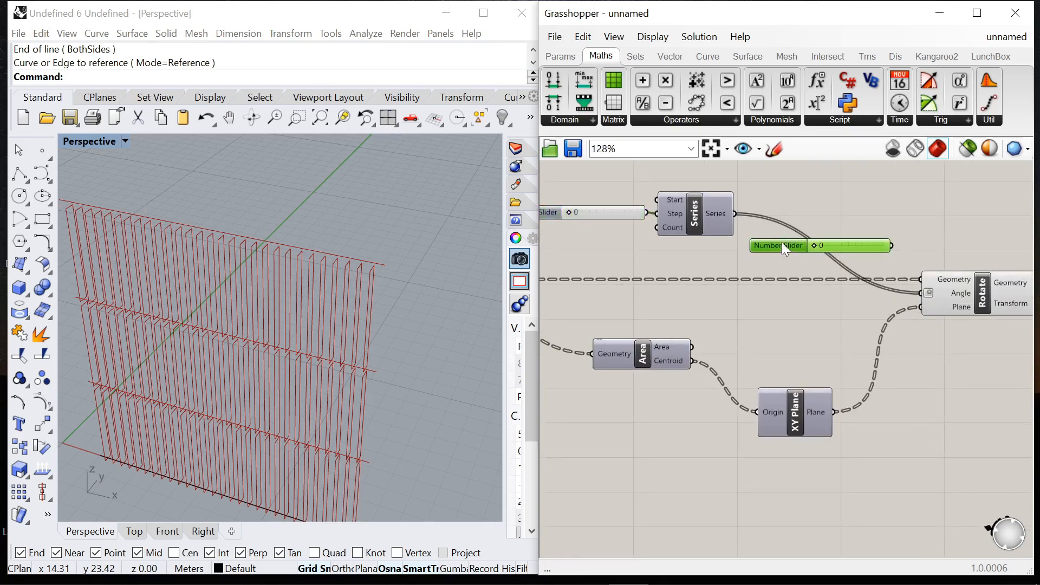
{"action": "key", "text": "Delete"}
Step: Set the Series Step slider to 30 and inspect the rotated fins in the Perspective viewport
{"action": "scroll", "coordinate": [674, 227], "scroll_direction": "up", "scroll_amount": 1}
{"action": "left_click_drag", "start_coordinate": [707, 223], "coordinate": [811, 223]}
{"action": "right_click_drag", "start_coordinate": [177, 373], "coordinate": [343, 324]}
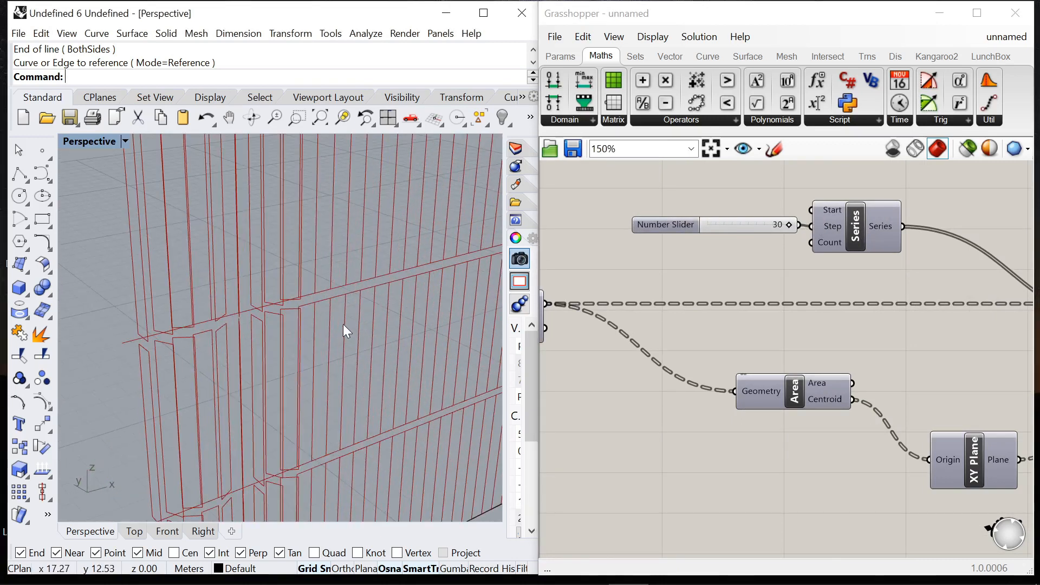
Step: Move the Step slider and Series together closer to Rotate, so that Series sits above XY Plane
{"action": "left_click", "coordinate": [786, 224]}
{"action": "left_click_drag", "start_coordinate": [786, 226], "coordinate": [729, 204]}
{"action": "scroll", "coordinate": [766, 206], "scroll_direction": "down", "scroll_amount": 2}
{"action": "scroll", "coordinate": [844, 248], "scroll_direction": "up", "scroll_amount": 1}
{"action": "left_click_drag", "start_coordinate": [809, 213], "coordinate": [911, 214]}
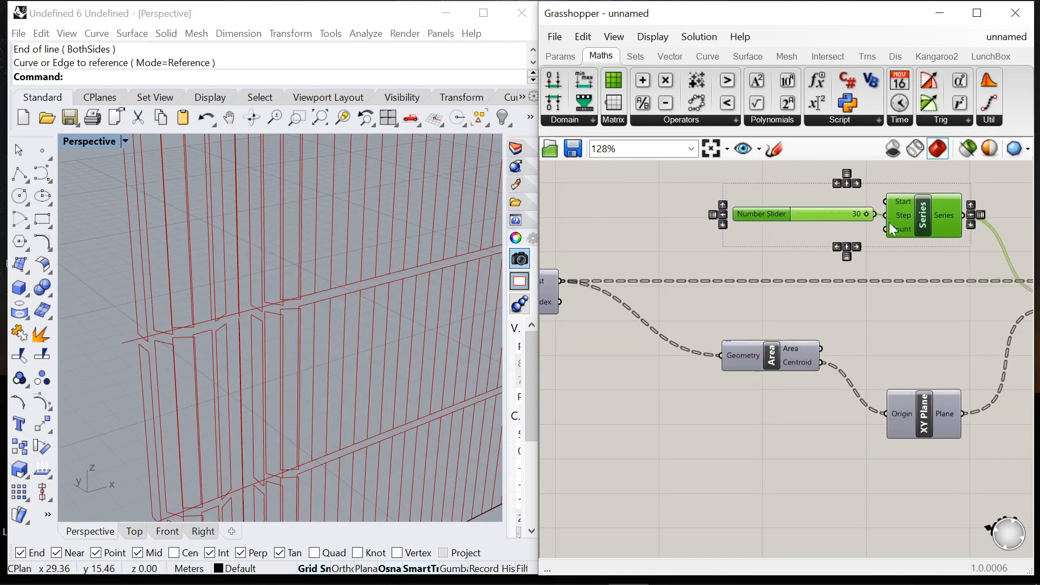
{"action": "left_click", "coordinate": [887, 223]}
{"action": "scroll", "coordinate": [888, 214], "scroll_direction": "down", "scroll_amount": 2}
{"action": "scroll", "coordinate": [883, 212], "scroll_direction": "up", "scroll_amount": 2}
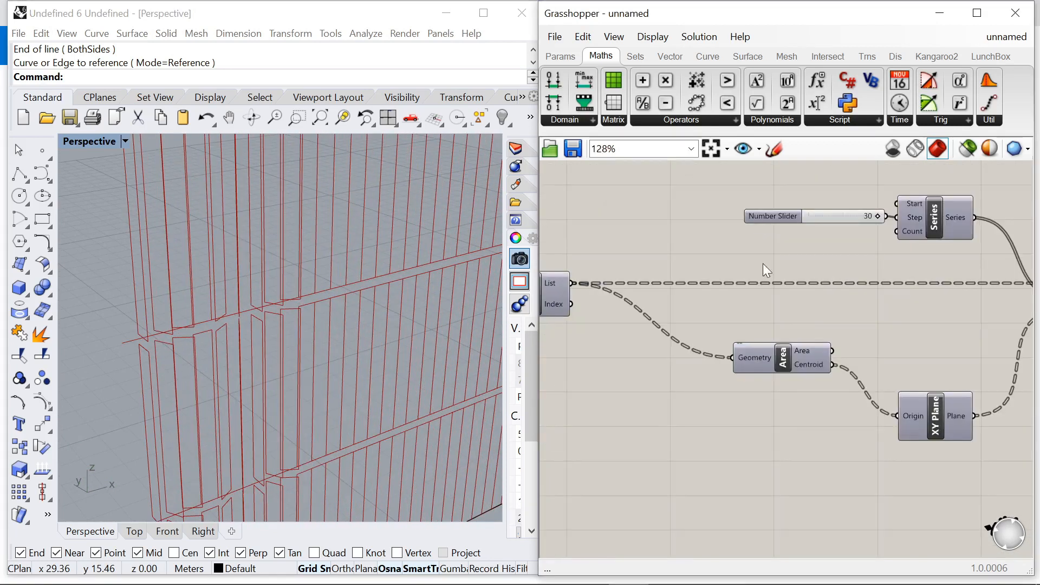
{"action": "scroll", "coordinate": [757, 267], "scroll_direction": "down", "scroll_amount": 1}
{"action": "scroll", "coordinate": [756, 270], "scroll_direction": "up", "scroll_amount": 2}
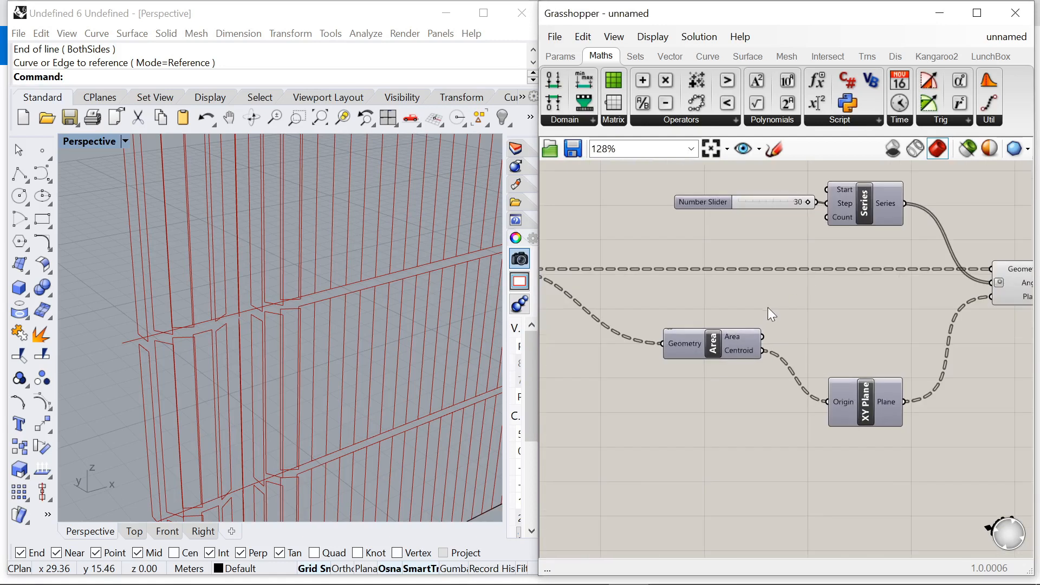
Step: Add a List Length component fed by Sub List's List output and connect its Length to the Count input of Series
{"action": "double_click", "coordinate": [768, 306]}
{"action": "type", "text": "list"}
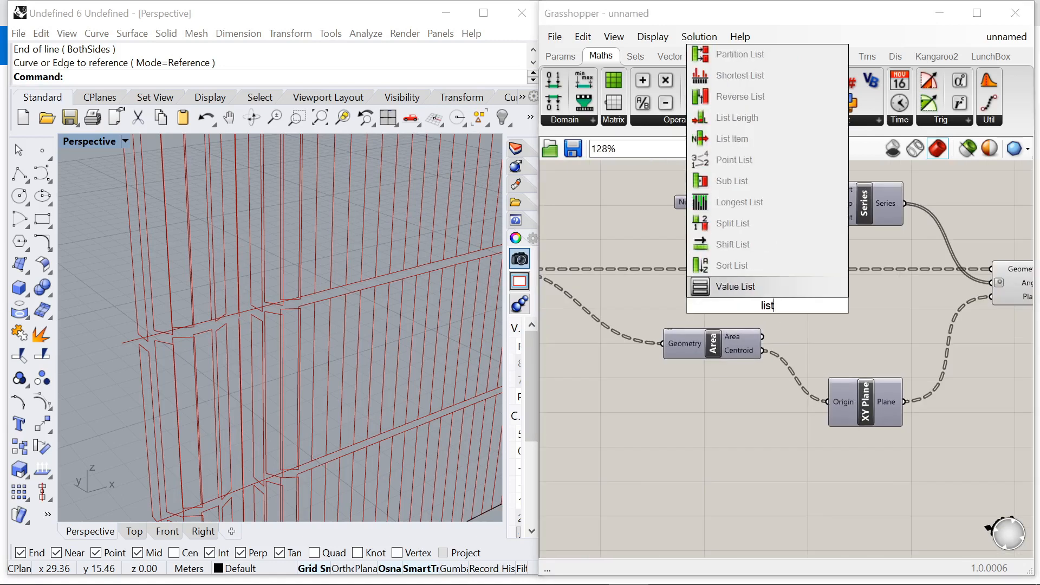
{"action": "type", "text": " lenght"}
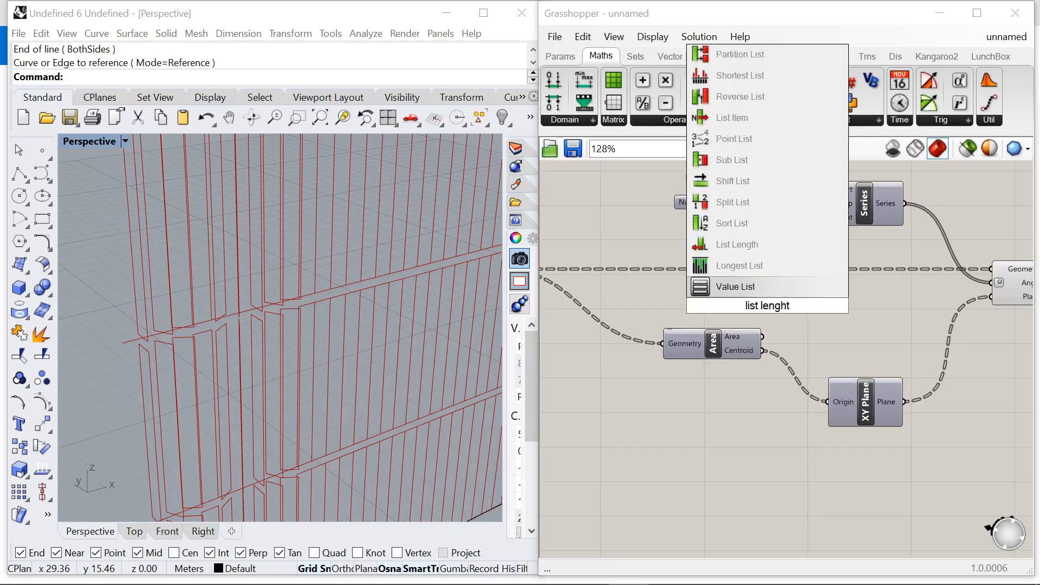
{"action": "left_click", "coordinate": [743, 245]}
{"action": "left_click_drag", "start_coordinate": [600, 278], "coordinate": [699, 222]}
{"action": "scroll", "coordinate": [780, 303], "scroll_direction": "up", "scroll_amount": 2}
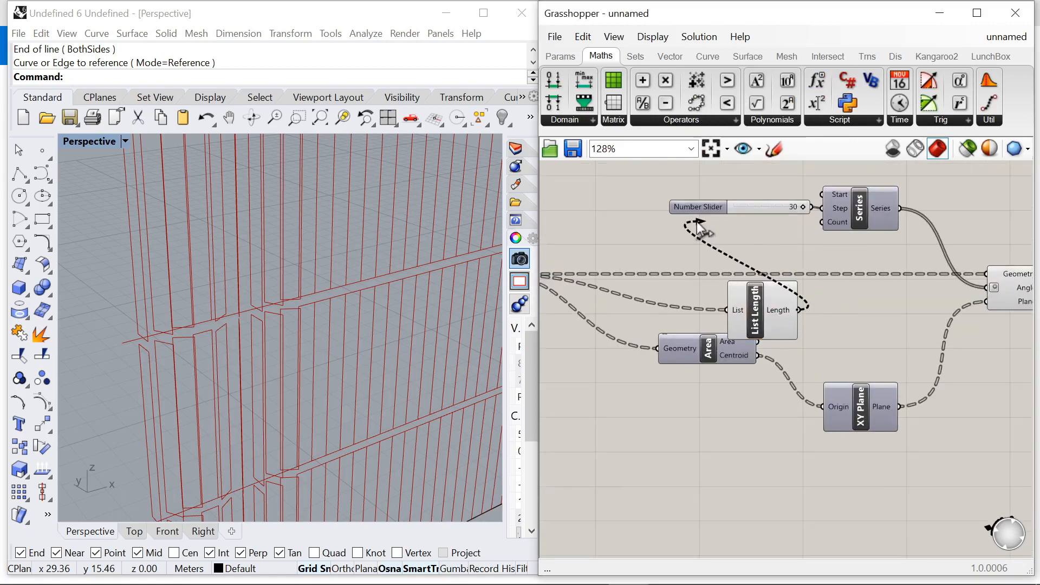
{"action": "left_click_drag", "start_coordinate": [801, 226], "coordinate": [824, 222], "text": "ctrl"}
Step: Arrange List Length above Area, Series above XY Plane, and the Step slider above List Length
{"action": "left_click_drag", "start_coordinate": [754, 310], "coordinate": [705, 299]}
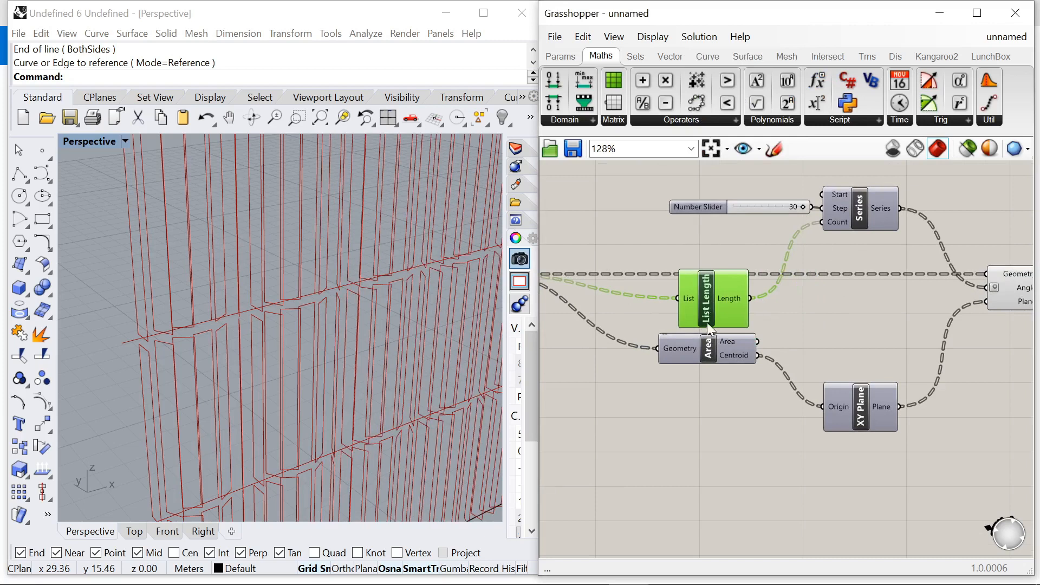
{"action": "left_click_drag", "start_coordinate": [695, 357], "coordinate": [694, 408]}
{"action": "left_click_drag", "start_coordinate": [710, 307], "coordinate": [698, 340]}
{"action": "left_click_drag", "start_coordinate": [849, 220], "coordinate": [867, 331]}
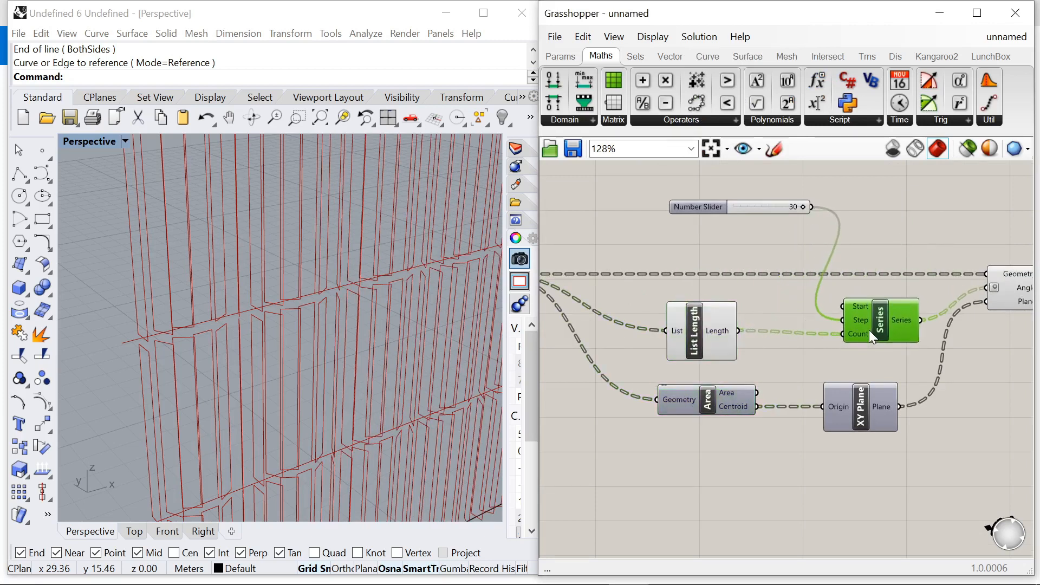
{"action": "left_click_drag", "start_coordinate": [713, 210], "coordinate": [680, 242]}
{"action": "left_click_drag", "start_coordinate": [695, 325], "coordinate": [692, 328]}
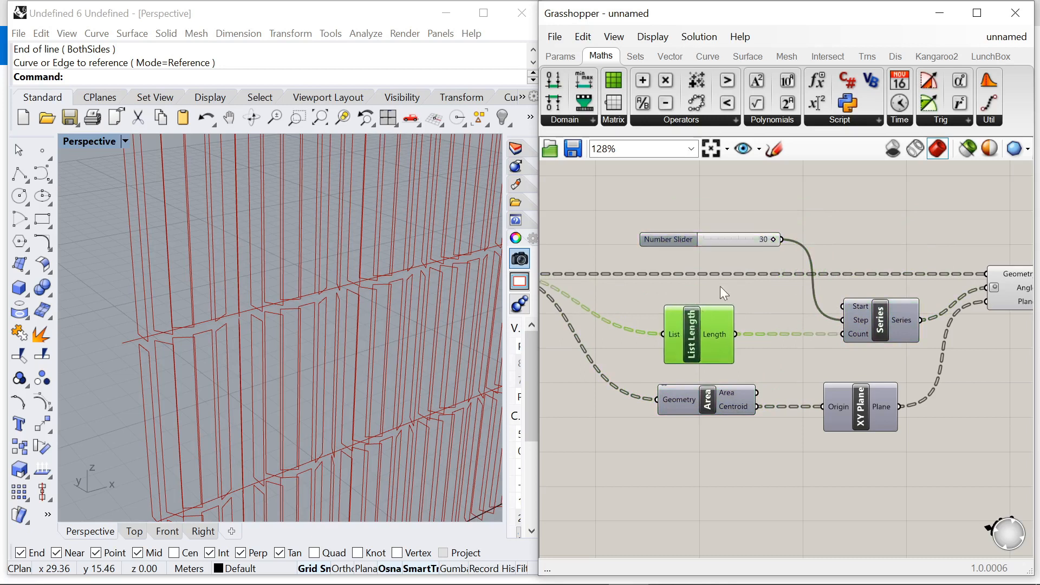
Step: Set the Series Step slider to 18 and inspect the rotated fins from several angles
{"action": "scroll", "coordinate": [229, 291], "scroll_direction": "down", "scroll_amount": 5}
{"action": "scroll", "coordinate": [301, 289], "scroll_direction": "up", "scroll_amount": 2}
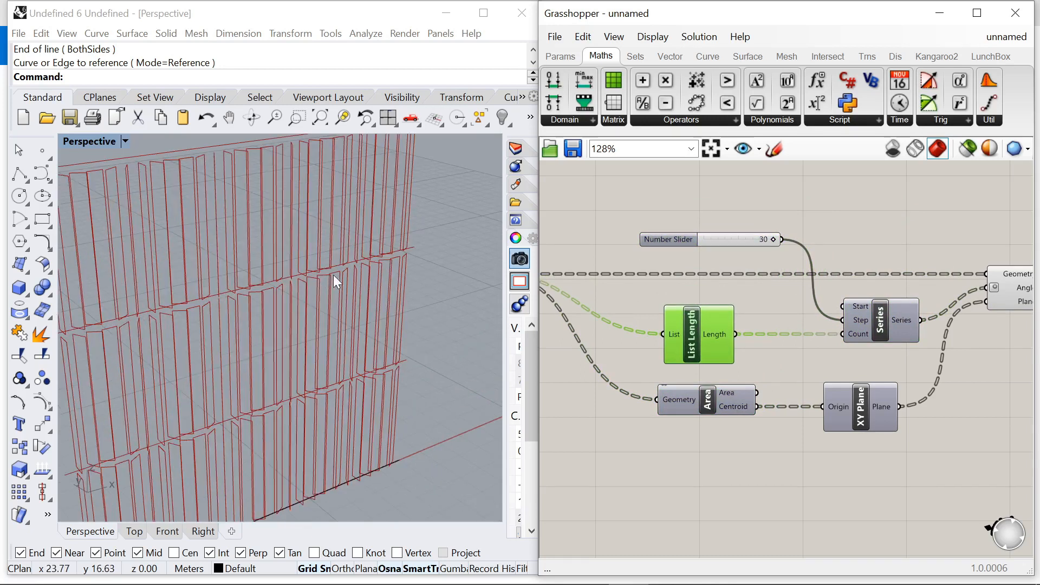
{"action": "left_click_drag", "start_coordinate": [772, 239], "coordinate": [748, 255]}
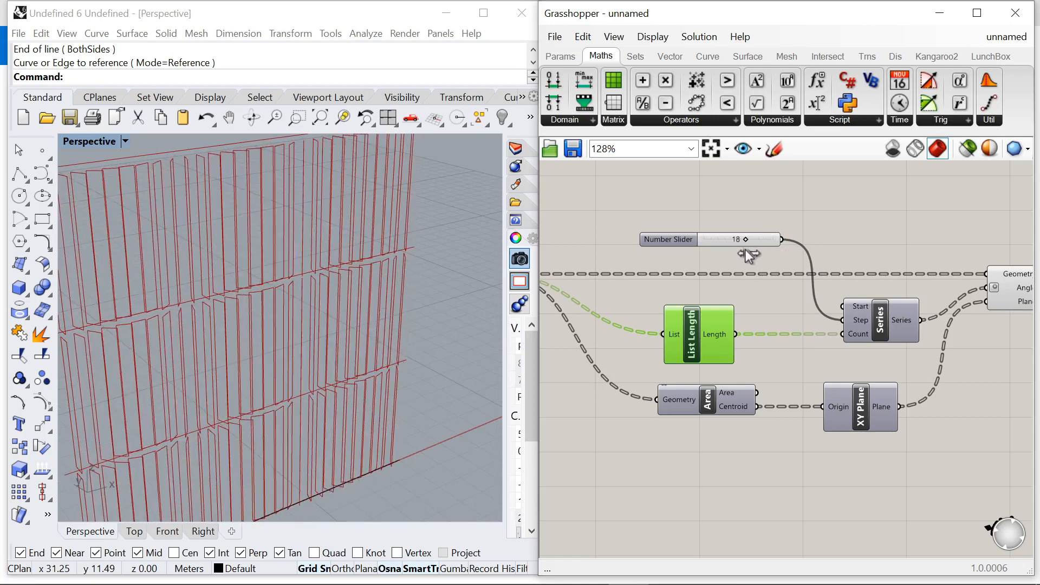
{"action": "scroll", "coordinate": [292, 287], "scroll_direction": "down", "scroll_amount": 5}
{"action": "scroll", "coordinate": [184, 287], "scroll_direction": "up", "scroll_amount": 6}
{"action": "right_click_drag", "start_coordinate": [265, 311], "coordinate": [193, 296]}
{"action": "scroll", "coordinate": [254, 258], "scroll_direction": "down", "scroll_amount": 2}
{"action": "right_click_drag", "start_coordinate": [253, 258], "coordinate": [352, 274]}
{"action": "scroll", "coordinate": [832, 252], "scroll_direction": "down", "scroll_amount": 4}
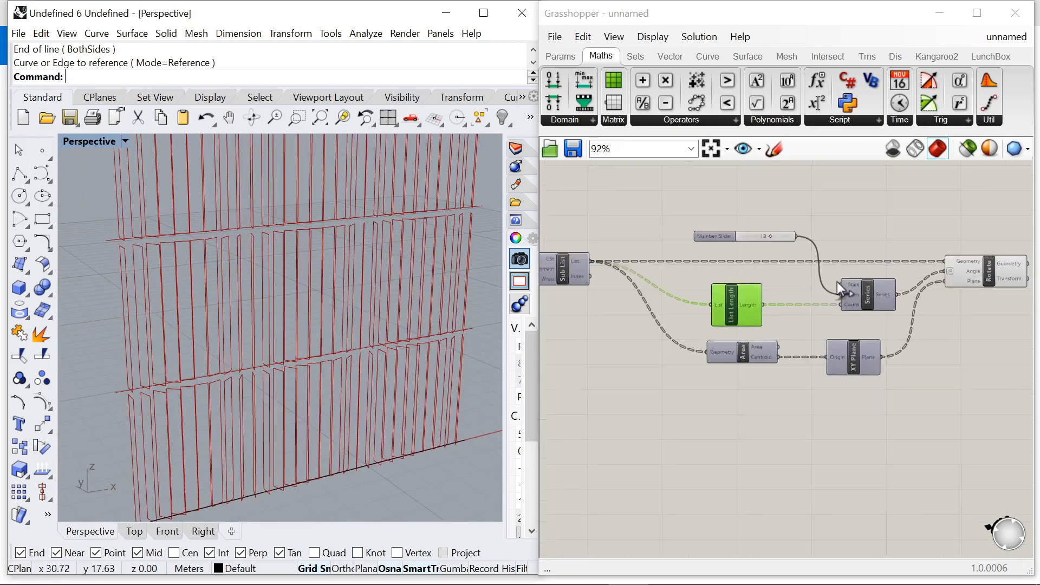
Step: Move the Step slider directly above List Length
{"action": "scroll", "coordinate": [837, 281], "scroll_direction": "up", "scroll_amount": 4}
{"action": "left_click_drag", "start_coordinate": [681, 219], "coordinate": [680, 268]}
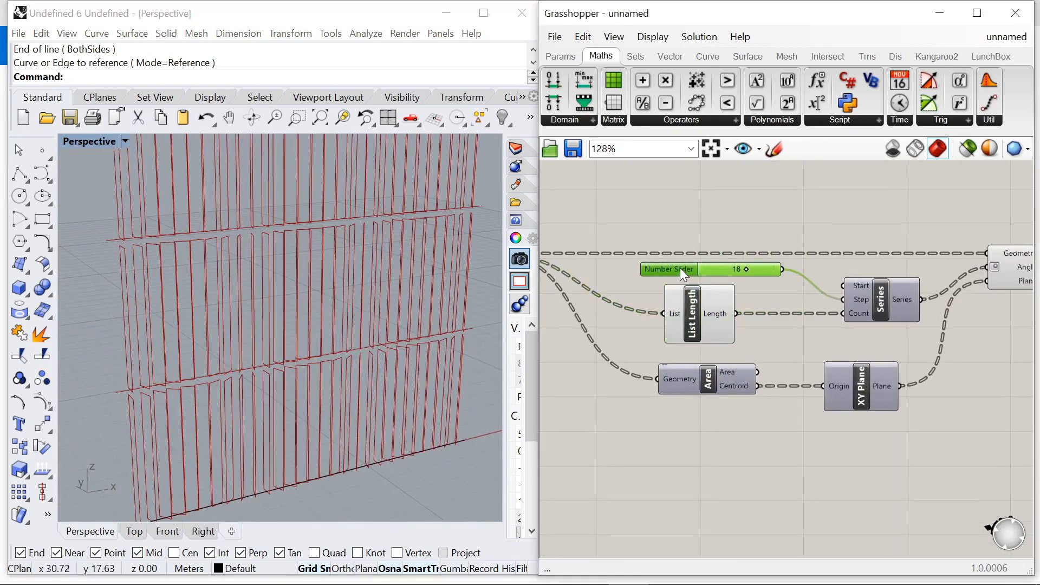
{"action": "scroll", "coordinate": [697, 220], "scroll_direction": "down", "scroll_amount": 3}
{"action": "scroll", "coordinate": [695, 219], "scroll_direction": "up", "scroll_amount": 3}
{"action": "scroll", "coordinate": [717, 241], "scroll_direction": "down", "scroll_amount": 3}
{"action": "scroll", "coordinate": [718, 242], "scroll_direction": "up", "scroll_amount": 3}
Step: Add a Number Slider ranging from 0 to 90 above the definition and duplicate it to make three stacked sliders
{"action": "double_click", "coordinate": [706, 209]}
{"action": "type", "text": "0<"}
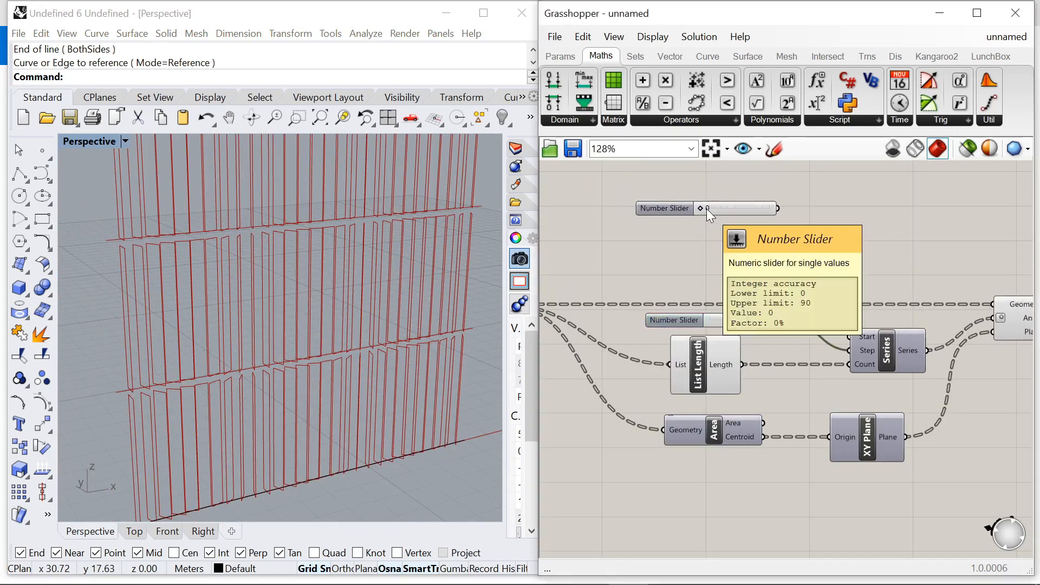
{"action": "key", "text": "Return"}
{"action": "left_click_drag", "start_coordinate": [608, 225], "coordinate": [605, 266], "text": "alt"}
Step: Add a three-input Merge component beside the stacked sliders and connect the sliders to D1, D2 and D3 in order
{"action": "double_click", "coordinate": [769, 230]}
{"action": "type", "text": "merge"}
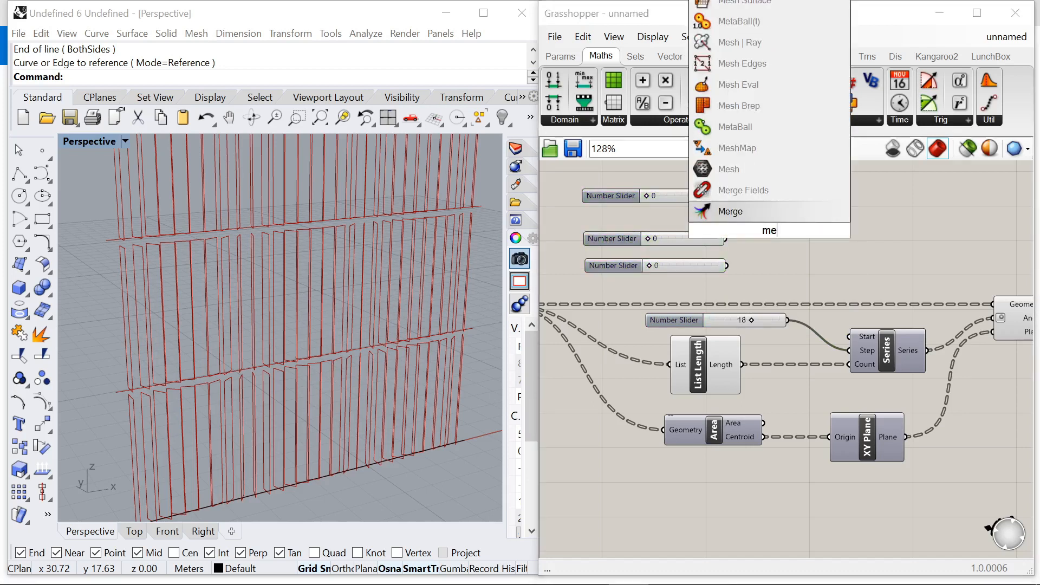
{"action": "key", "text": "Return"}
{"action": "scroll", "coordinate": [702, 268], "scroll_direction": "up", "scroll_amount": 5}
{"action": "left_click", "coordinate": [726, 294]}
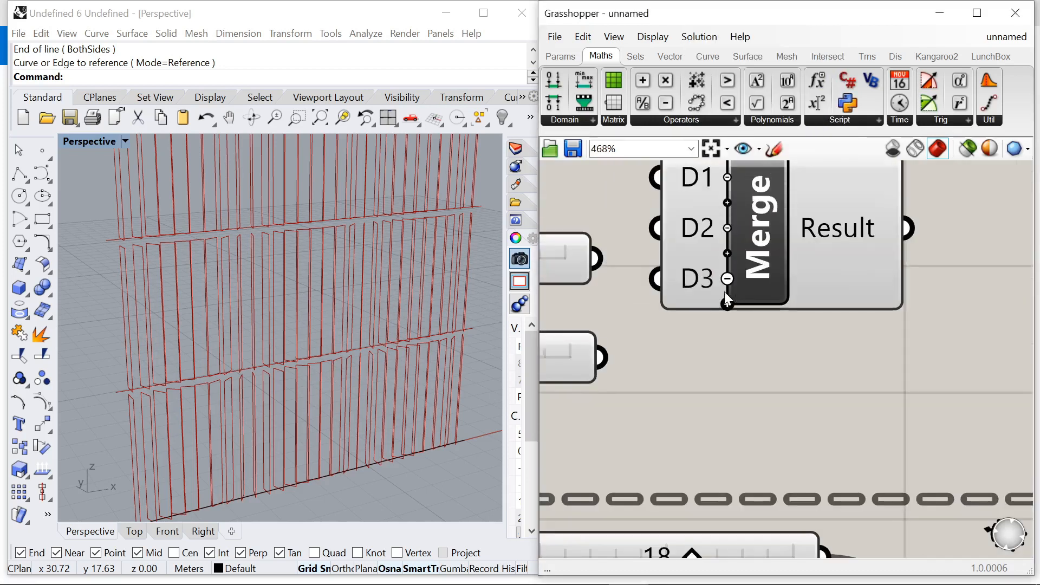
{"action": "scroll", "coordinate": [724, 297], "scroll_direction": "down", "scroll_amount": 3}
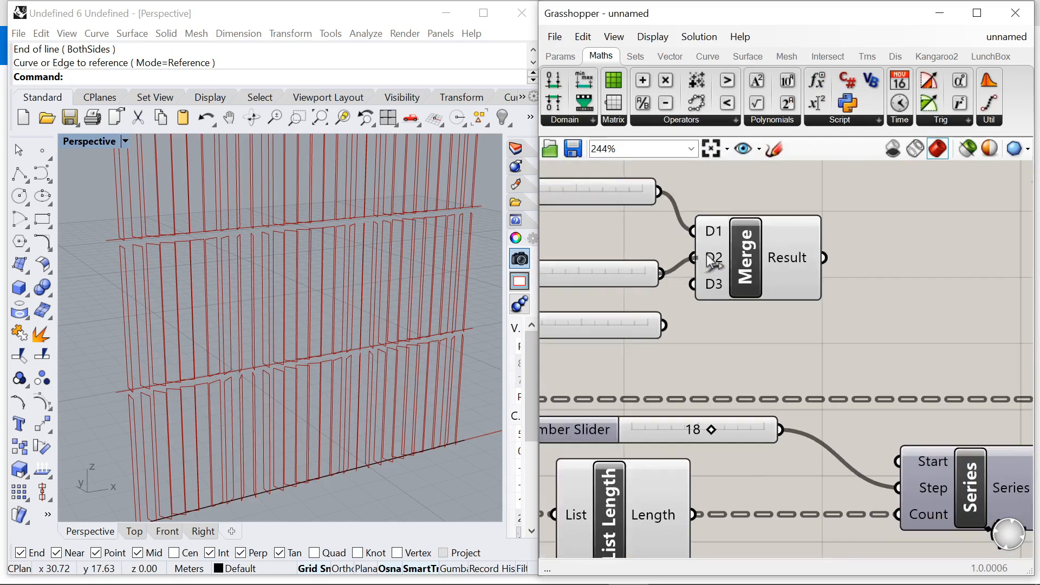
{"action": "left_click_drag", "start_coordinate": [682, 314], "coordinate": [693, 284]}
{"action": "scroll", "coordinate": [726, 313], "scroll_direction": "up", "scroll_amount": 2}
{"action": "left_click", "coordinate": [732, 288]}
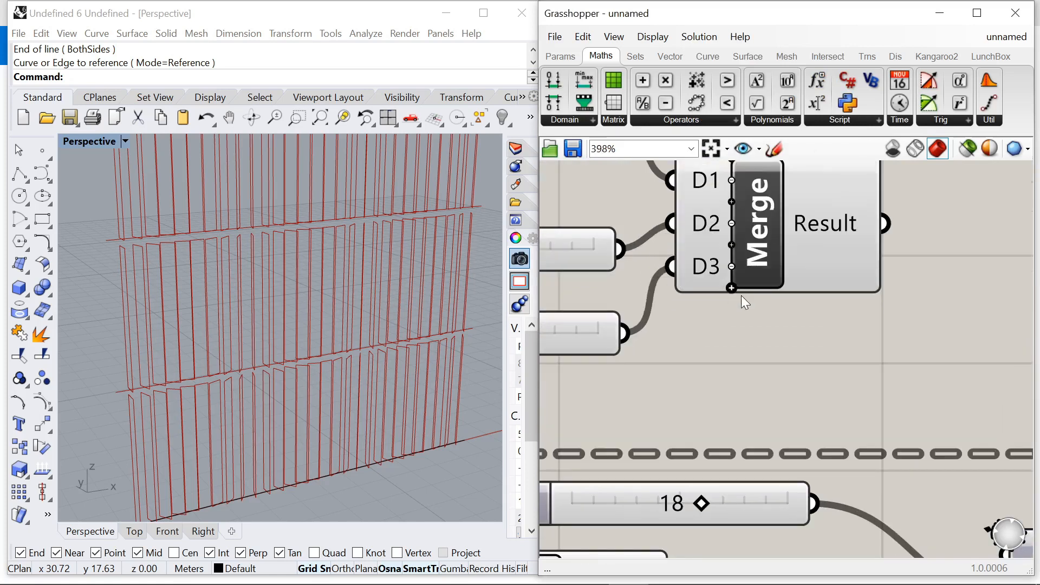
{"action": "scroll", "coordinate": [771, 308], "scroll_direction": "down", "scroll_amount": 4}
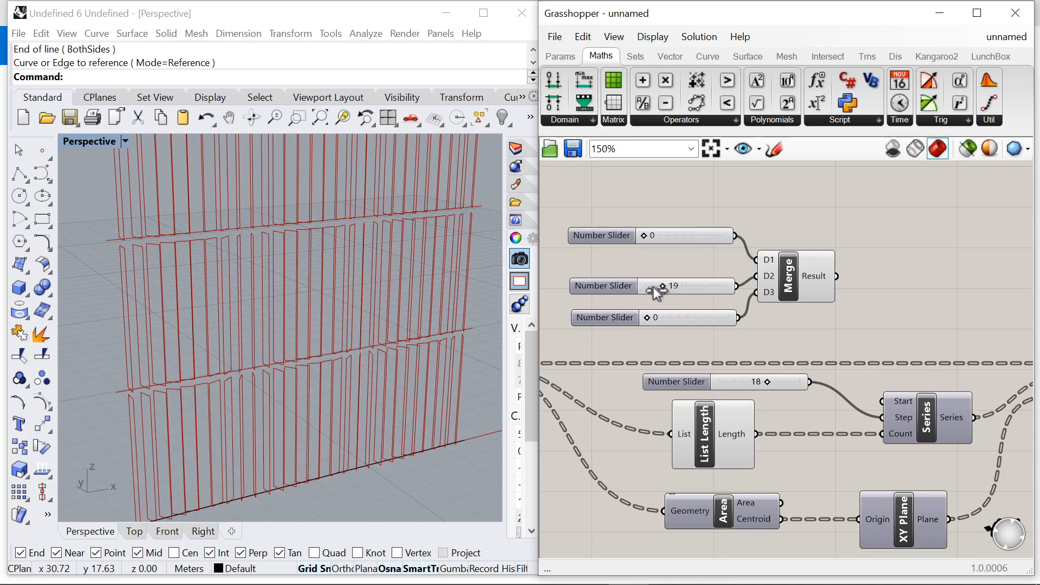
Step: Connect the Merge Result to the Series Start input and set the first two merged sliders to 25 and 8
{"action": "left_click_drag", "start_coordinate": [837, 277], "coordinate": [876, 404]}
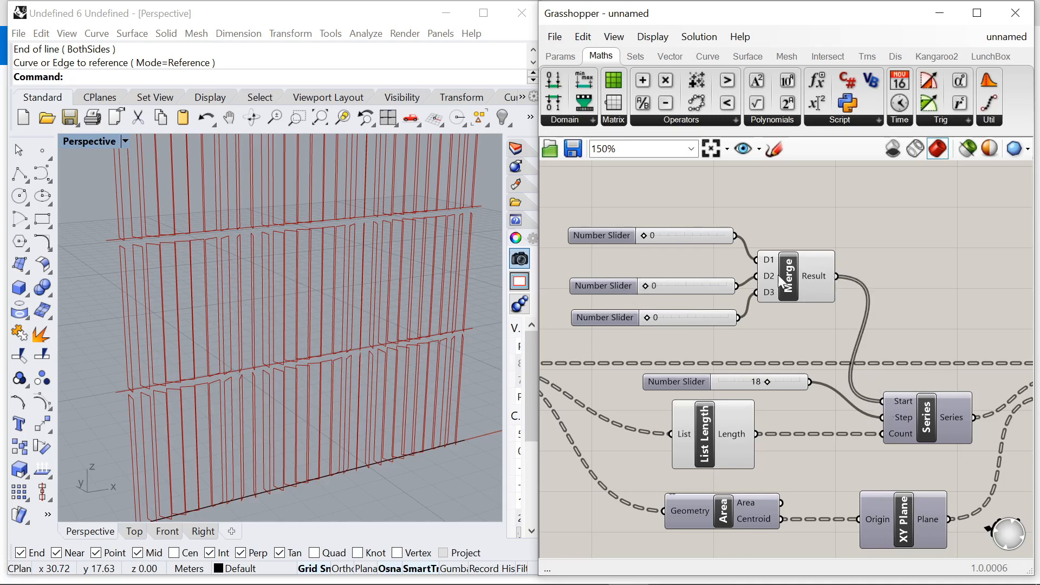
{"action": "scroll", "coordinate": [566, 270], "scroll_direction": "down", "scroll_amount": 2}
{"action": "scroll", "coordinate": [373, 255], "scroll_direction": "up", "scroll_amount": 2}
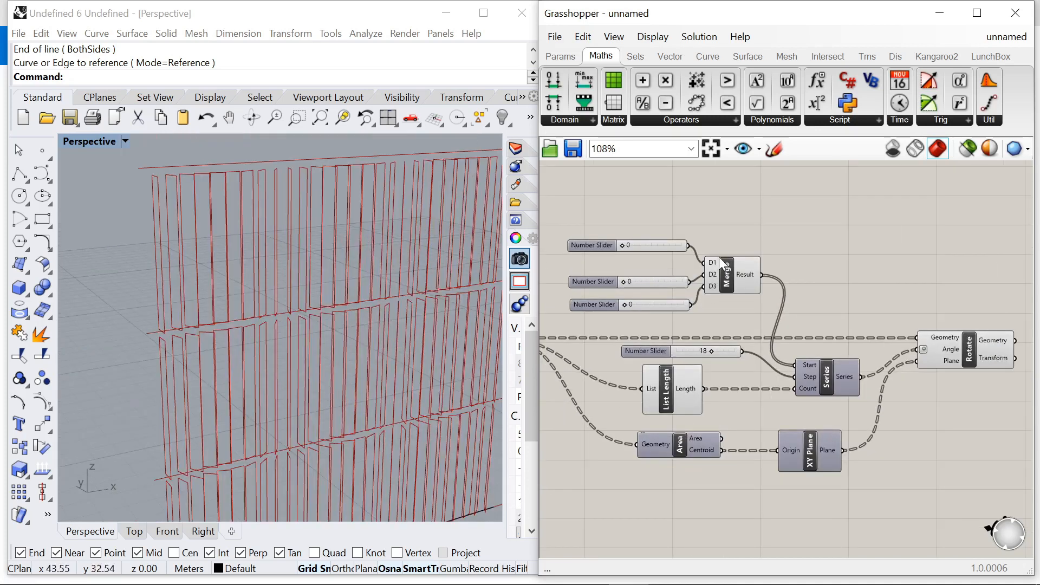
{"action": "scroll", "coordinate": [699, 257], "scroll_direction": "up", "scroll_amount": 2}
{"action": "left_click_drag", "start_coordinate": [594, 242], "coordinate": [615, 296]}
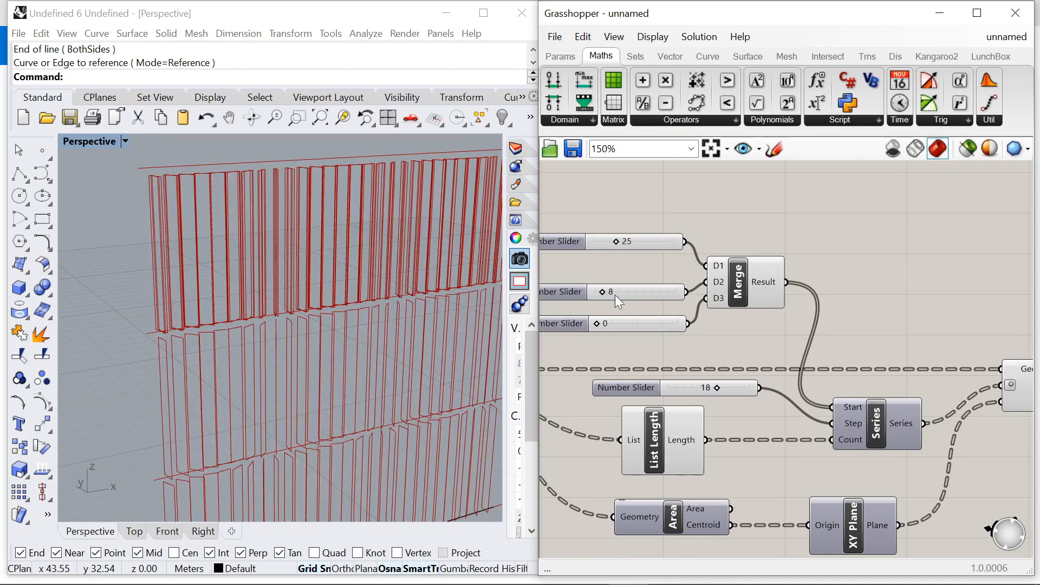
Step: Graft the Start input of the Series component
{"action": "scroll", "coordinate": [862, 404], "scroll_direction": "up", "scroll_amount": 2}
{"action": "right_click", "coordinate": [850, 408]}
{"action": "mouse_move", "coordinate": [886, 451]}
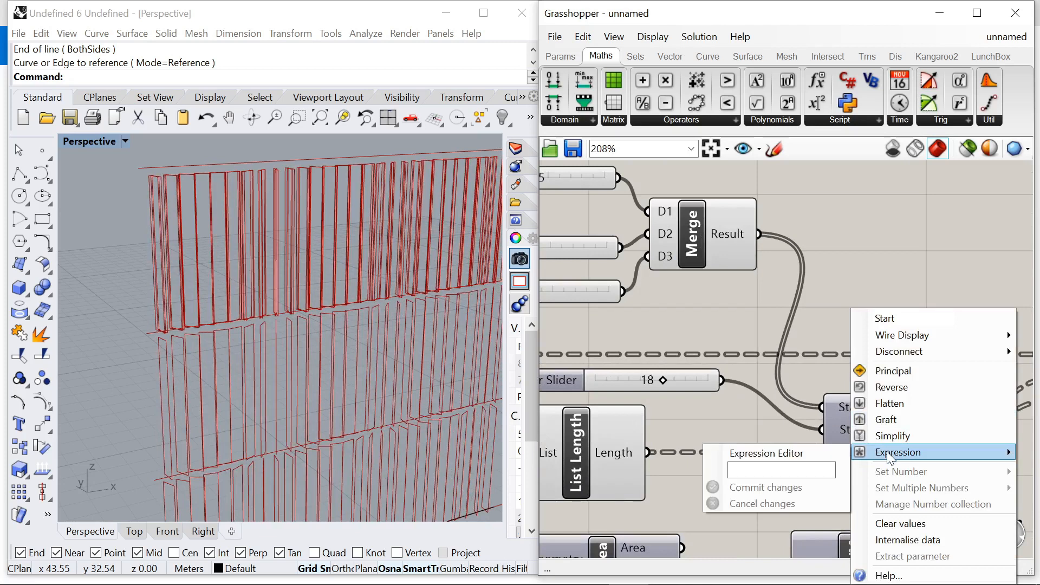
{"action": "left_click", "coordinate": [885, 421]}
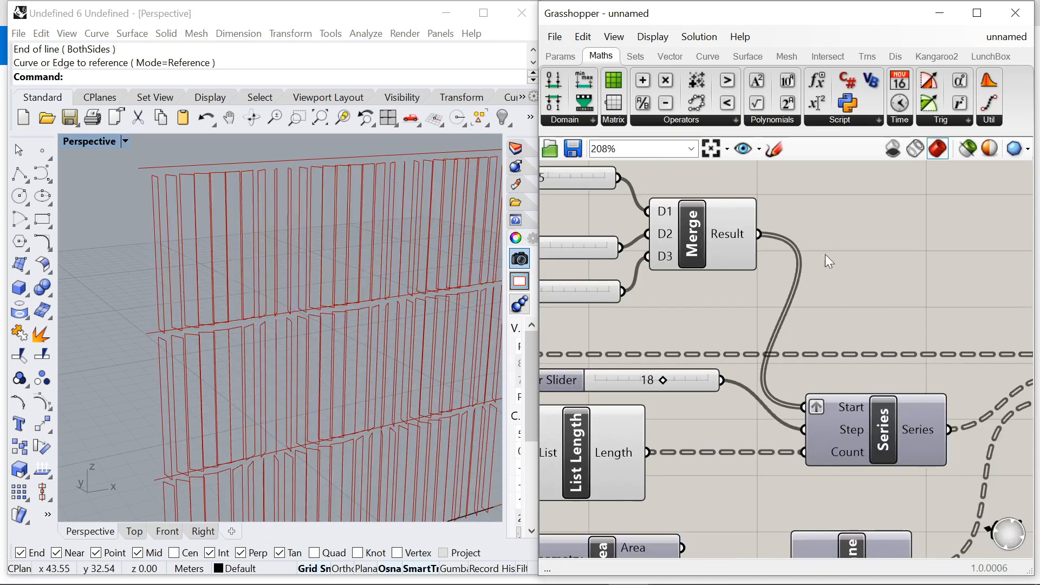
{"action": "scroll", "coordinate": [825, 255], "scroll_direction": "down", "scroll_amount": 3}
{"action": "scroll", "coordinate": [589, 205], "scroll_direction": "up", "scroll_amount": 4}
{"action": "scroll", "coordinate": [415, 222], "scroll_direction": "down", "scroll_amount": 3}
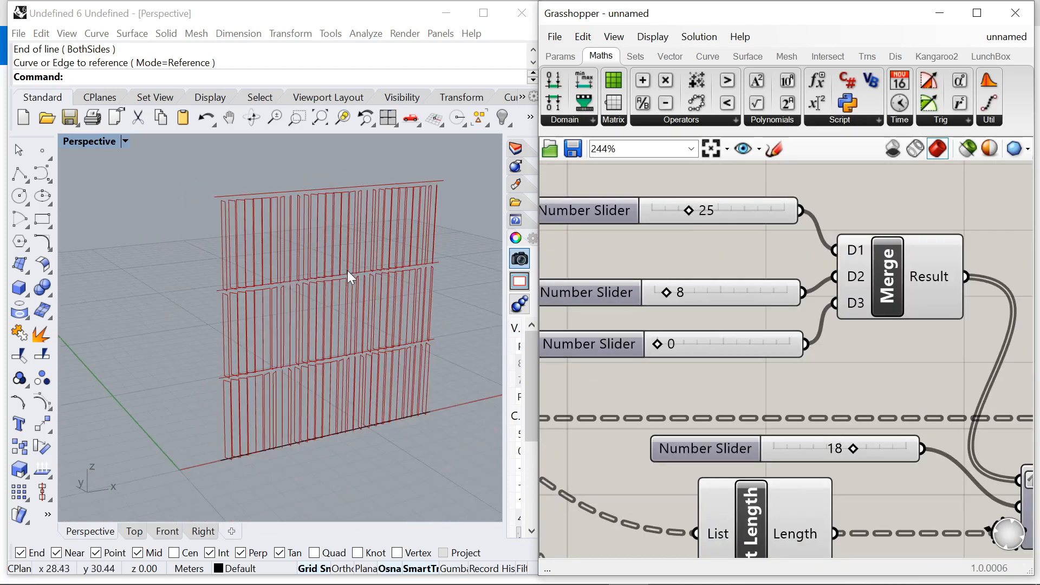
Step: Try 55 and 29 on the first two merged sliders, return the first to 0 and raise the second further
{"action": "left_click_drag", "start_coordinate": [688, 212], "coordinate": [731, 212]}
{"action": "left_click_drag", "start_coordinate": [663, 294], "coordinate": [684, 302]}
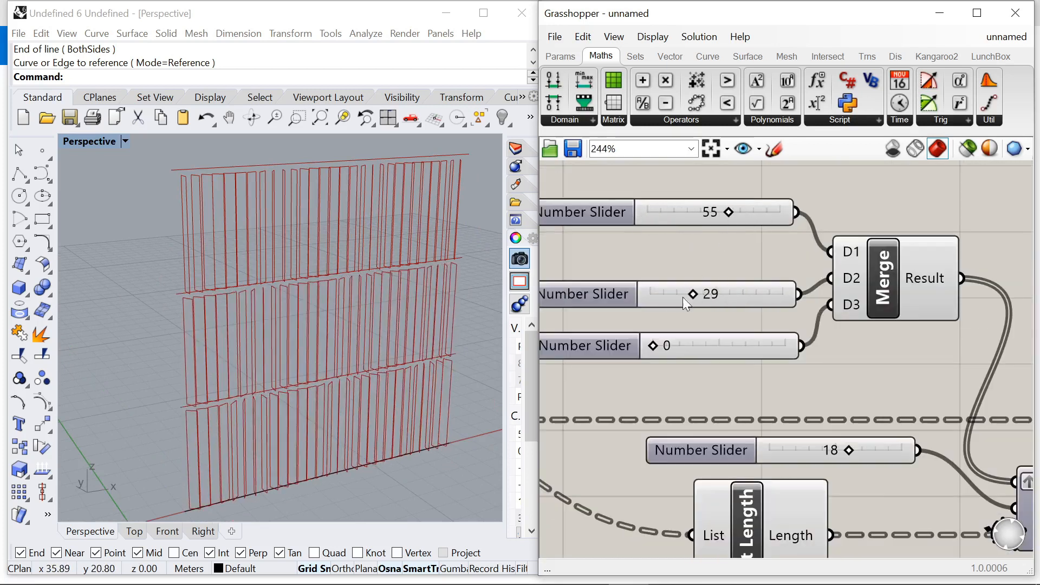
{"action": "left_click_drag", "start_coordinate": [652, 347], "coordinate": [601, 328]}
{"action": "left_click_drag", "start_coordinate": [727, 213], "coordinate": [608, 217]}
{"action": "left_click_drag", "start_coordinate": [693, 293], "coordinate": [720, 307]}
{"action": "right_click_drag", "start_coordinate": [324, 314], "coordinate": [256, 295]}
Step: Add a Surface parameter after Rotate, connect the Rotate Geometry output to it and inspect the filled fins
{"action": "scroll", "coordinate": [655, 261], "scroll_direction": "down", "scroll_amount": 4}
{"action": "scroll", "coordinate": [787, 287], "scroll_direction": "up", "scroll_amount": 3}
{"action": "double_click", "coordinate": [785, 288]}
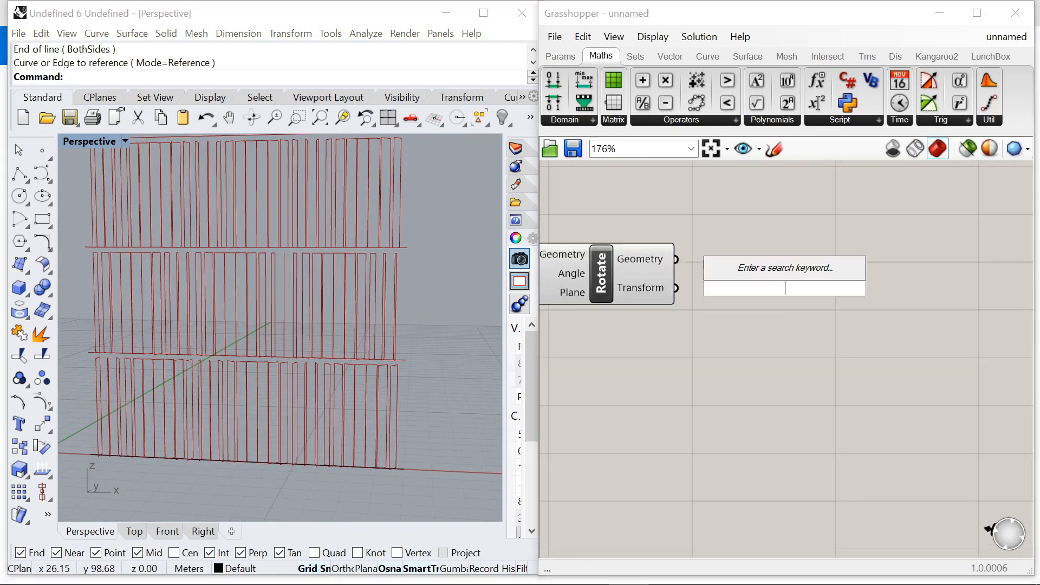
{"action": "type", "text": "surface"}
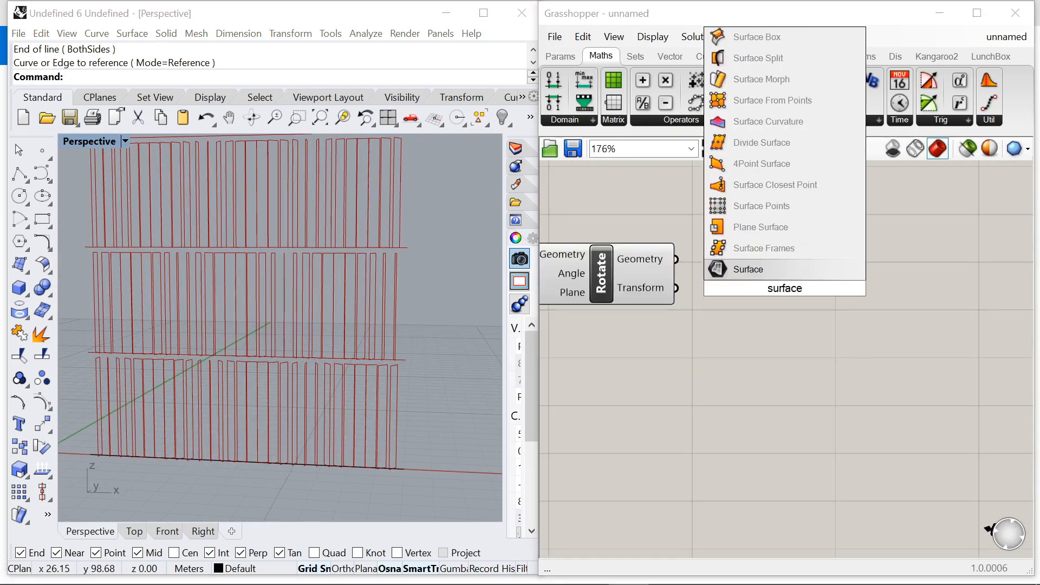
{"action": "left_click", "coordinate": [735, 269]}
{"action": "left_click_drag", "start_coordinate": [749, 291], "coordinate": [791, 276]}
{"action": "right_click_drag", "start_coordinate": [304, 347], "coordinate": [409, 343]}
{"action": "scroll", "coordinate": [867, 307], "scroll_direction": "down", "scroll_amount": 3}
{"action": "scroll", "coordinate": [657, 279], "scroll_direction": "up", "scroll_amount": 3}
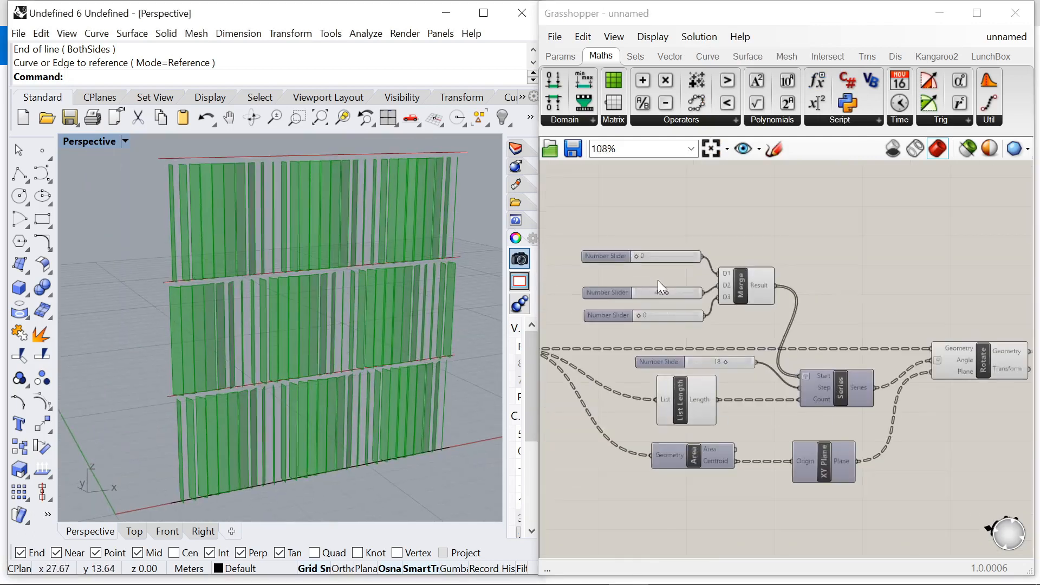
Step: Add a Custom Preview component and feed its Geometry input from the Surface parameter
{"action": "scroll", "coordinate": [840, 304], "scroll_direction": "down", "scroll_amount": 6}
{"action": "scroll", "coordinate": [814, 303], "scroll_direction": "up", "scroll_amount": 7}
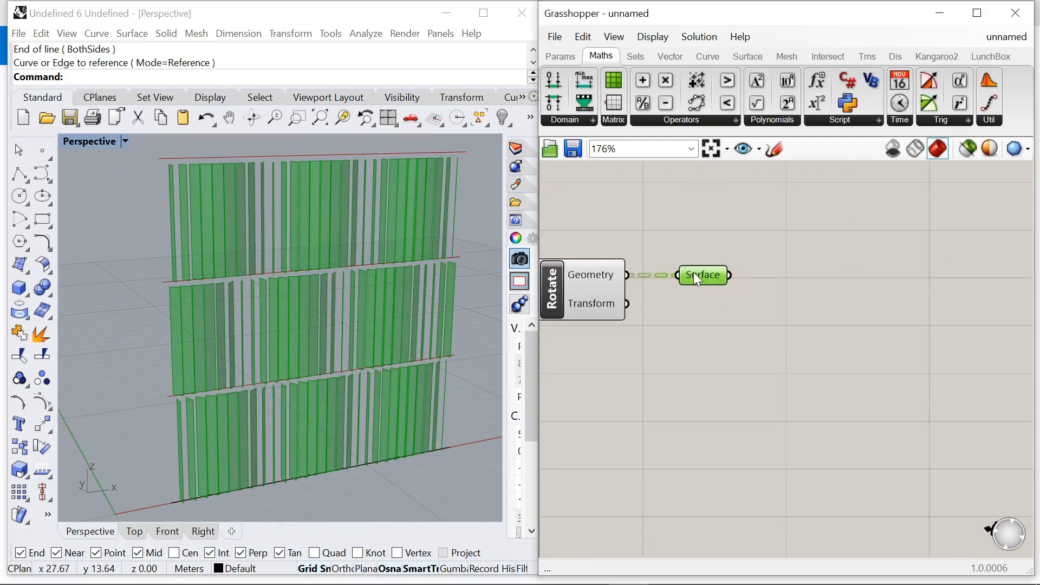
{"action": "double_click", "coordinate": [840, 334]}
{"action": "type", "text": "previe"}
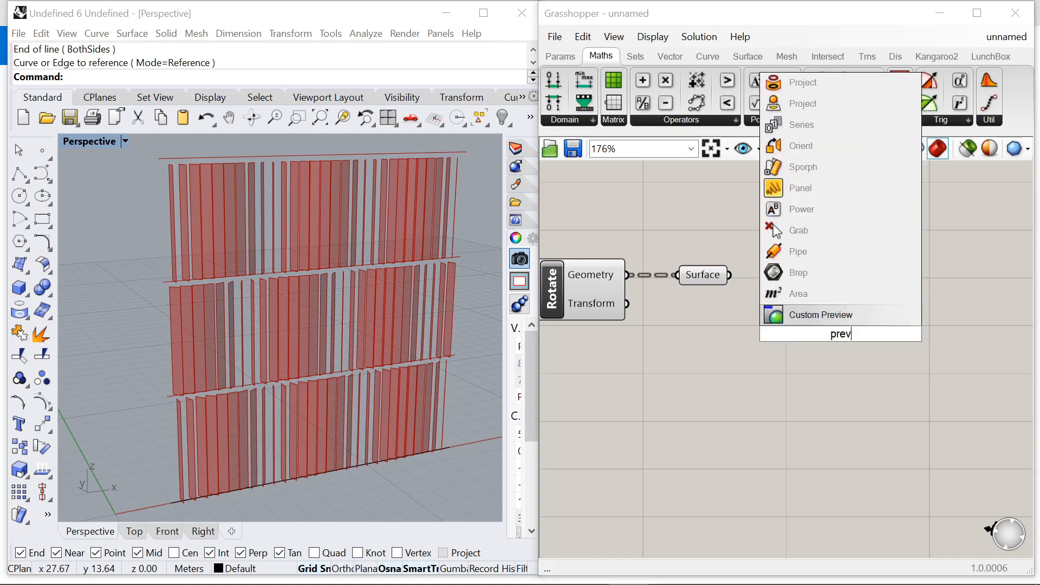
{"action": "left_click", "coordinate": [807, 310]}
{"action": "left_click_drag", "start_coordinate": [730, 275], "coordinate": [881, 296]}
Step: Add a Colour Swatch below the Surface parameter and connect it to the Custom Preview's Material input
{"action": "left_click", "coordinate": [713, 404]}
{"action": "double_click", "coordinate": [713, 403]}
{"action": "type", "text": "swatch"}
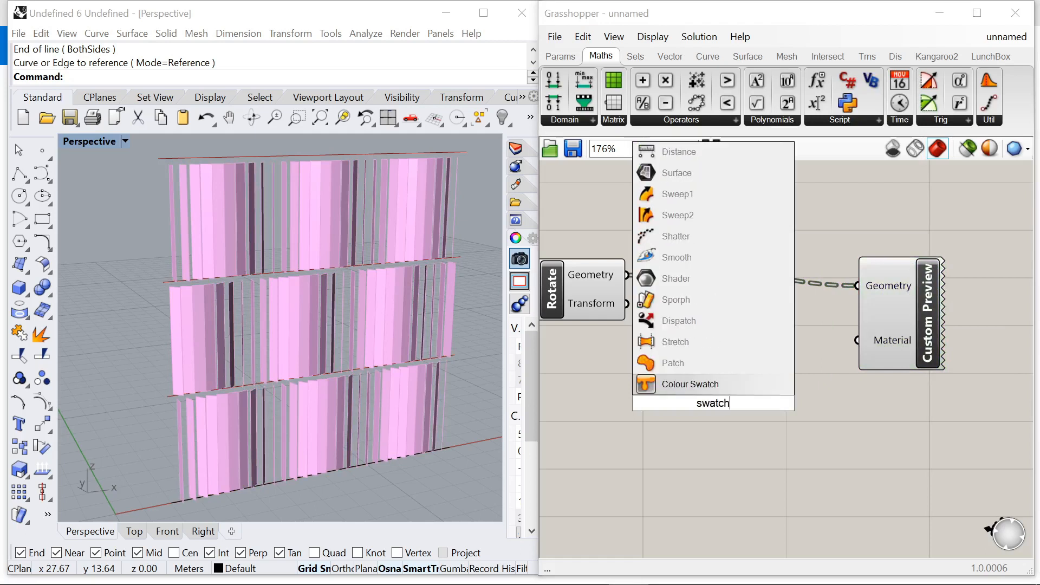
{"action": "key", "text": "Return"}
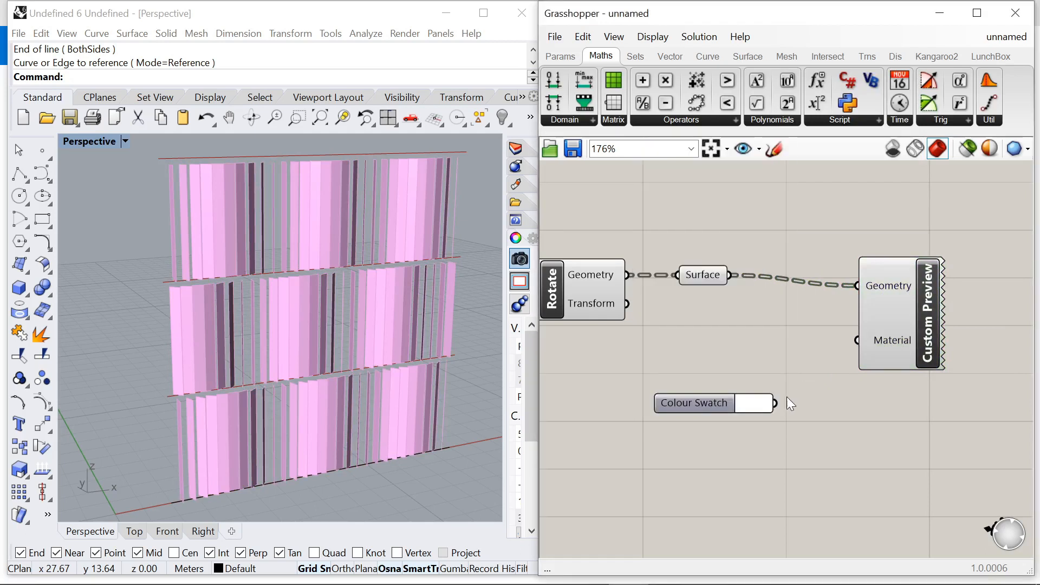
{"action": "left_click_drag", "start_coordinate": [704, 402], "coordinate": [742, 351]}
Step: Set the Colour Swatch to a pale yellow with hue 64°, saturation 36 and value 88
{"action": "left_click", "coordinate": [782, 353]}
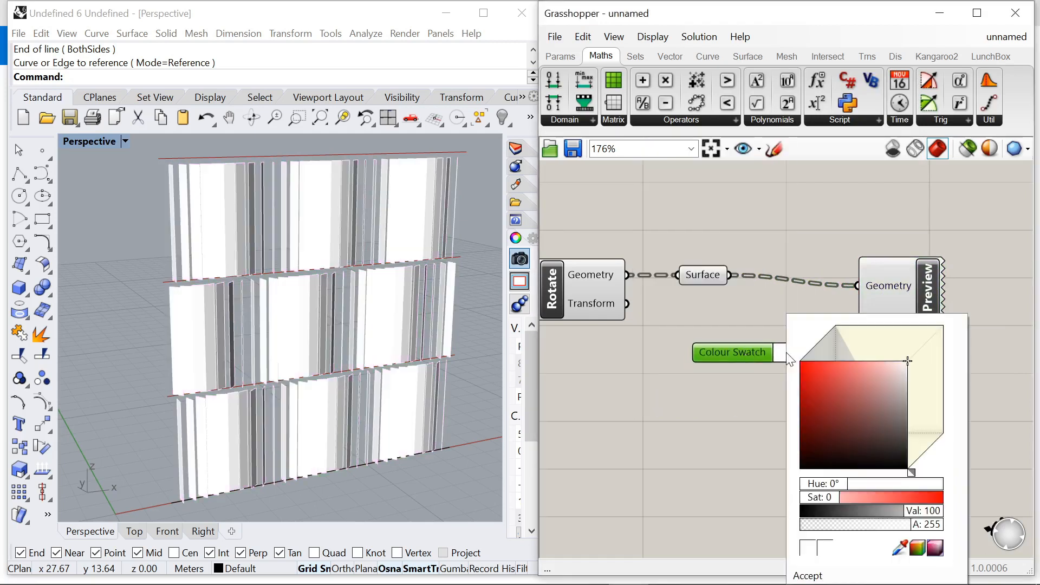
{"action": "left_click_drag", "start_coordinate": [911, 470], "coordinate": [919, 469]}
{"action": "left_click_drag", "start_coordinate": [914, 355], "coordinate": [887, 361]}
{"action": "mouse_move", "coordinate": [306, 381]}
{"action": "right_mouse_down"}
{"action": "mouse_move", "coordinate": [309, 358]}
{"action": "mouse_move", "coordinate": [274, 369]}
{"action": "right_mouse_up"}
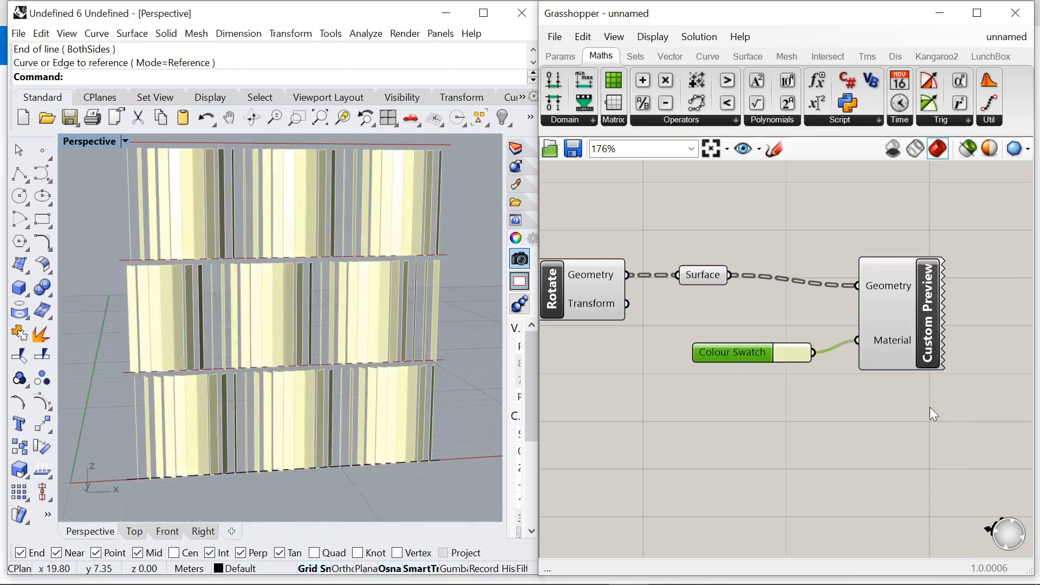
{"action": "left_click", "coordinate": [797, 355]}
{"action": "mouse_move", "coordinate": [898, 362]}
{"action": "left_mouse_down"}
{"action": "mouse_move", "coordinate": [881, 358]}
{"action": "mouse_move", "coordinate": [883, 366]}
{"action": "left_mouse_up"}
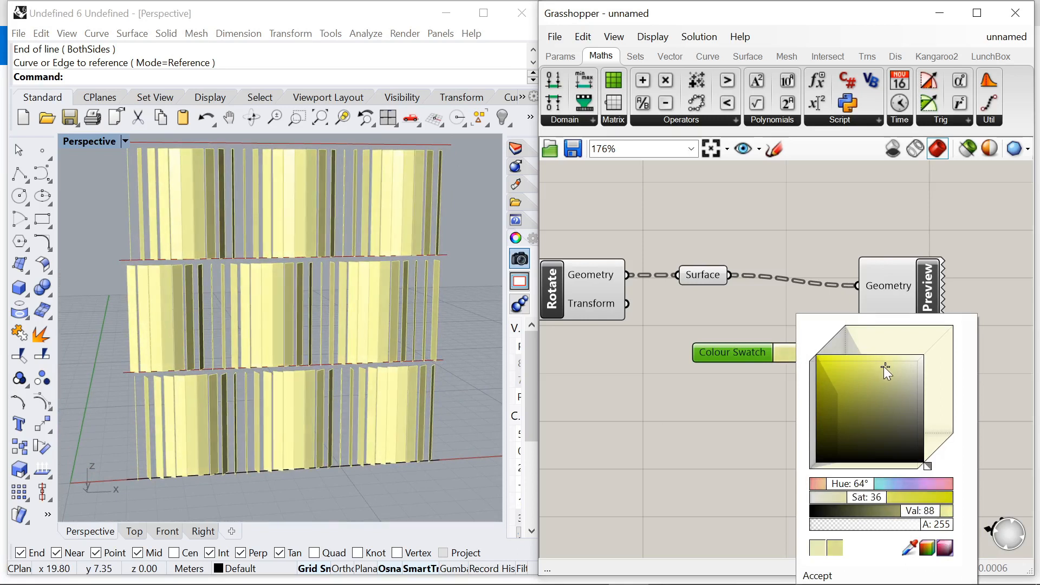
{"action": "left_click", "coordinate": [617, 447]}
Step: Try values of 84 on the second and 11 on the third merged slider, keeping the first at 0
{"action": "right_click_drag", "start_coordinate": [289, 380], "coordinate": [323, 378]}
{"action": "scroll", "coordinate": [890, 371], "scroll_direction": "down", "scroll_amount": 8}
{"action": "scroll", "coordinate": [616, 310], "scroll_direction": "up", "scroll_amount": 10}
{"action": "left_click_drag", "start_coordinate": [779, 338], "coordinate": [835, 338]}
{"action": "mouse_move", "coordinate": [717, 387]}
{"action": "left_mouse_down"}
{"action": "mouse_move", "coordinate": [795, 390]}
{"action": "mouse_move", "coordinate": [731, 389]}
{"action": "left_mouse_up"}
{"action": "mouse_move", "coordinate": [711, 258]}
{"action": "left_mouse_down"}
{"action": "mouse_move", "coordinate": [770, 260]}
{"action": "mouse_move", "coordinate": [696, 266]}
{"action": "left_mouse_up"}
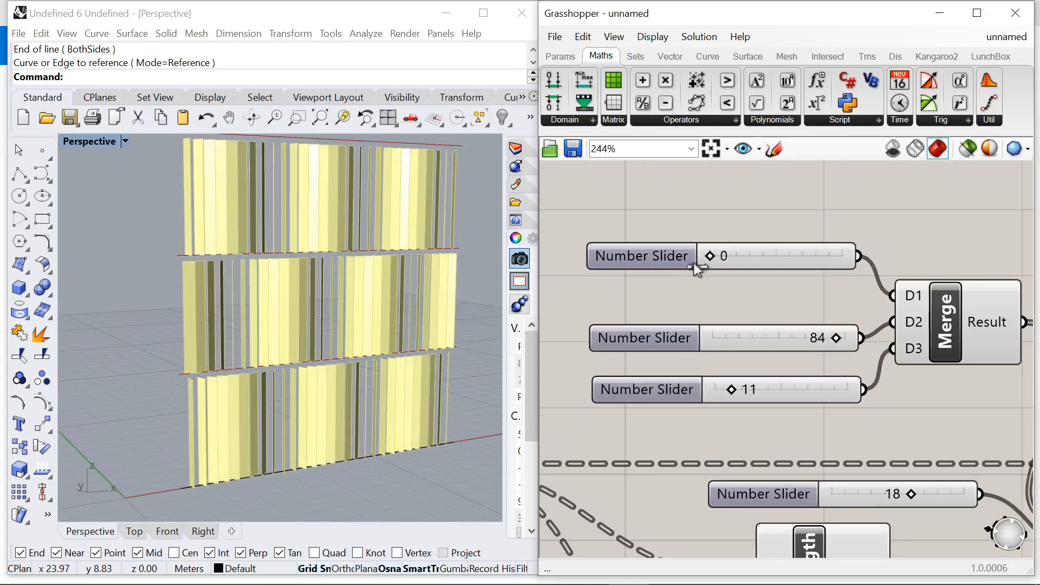
Step: Set the third merged slider to 0 and the second to 45, centring the second between the other two
{"action": "left_click_drag", "start_coordinate": [732, 390], "coordinate": [715, 390]}
{"action": "left_click_drag", "start_coordinate": [666, 336], "coordinate": [662, 320]}
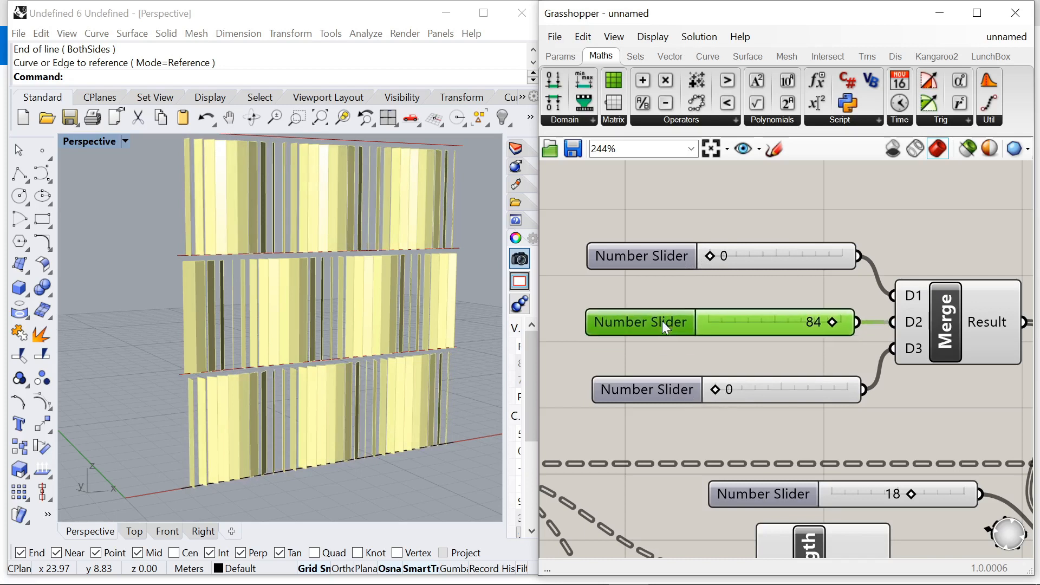
{"action": "left_click_drag", "start_coordinate": [811, 324], "coordinate": [779, 327]}
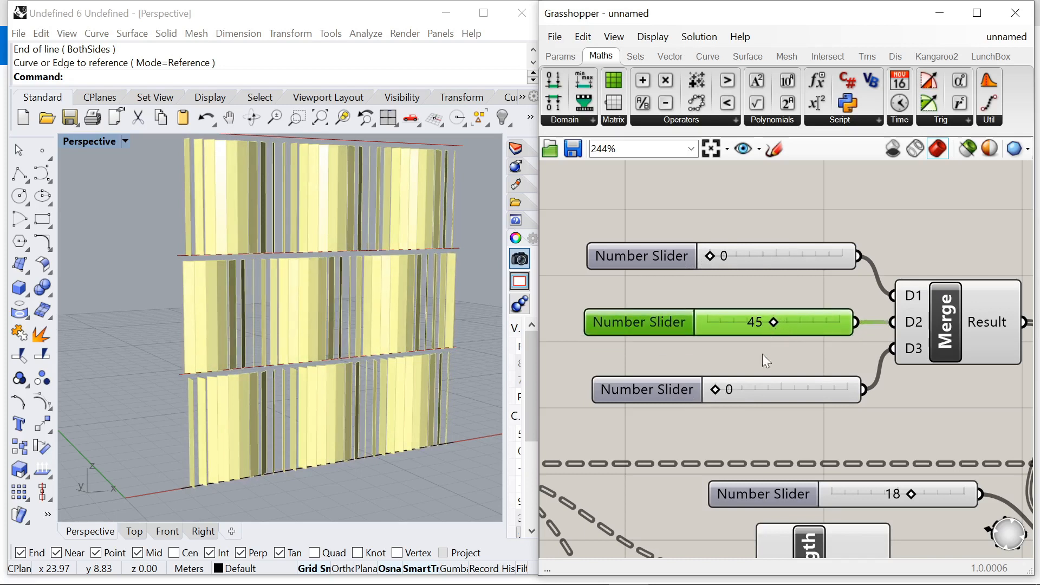
Step: Move the three merged sliders and the Merge component farther above the Series group
{"action": "scroll", "coordinate": [762, 353], "scroll_direction": "down", "scroll_amount": 4}
{"action": "left_click_drag", "start_coordinate": [753, 379], "coordinate": [650, 241]}
{"action": "left_click_drag", "start_coordinate": [834, 337], "coordinate": [801, 271]}
{"action": "left_click", "coordinate": [843, 261]}
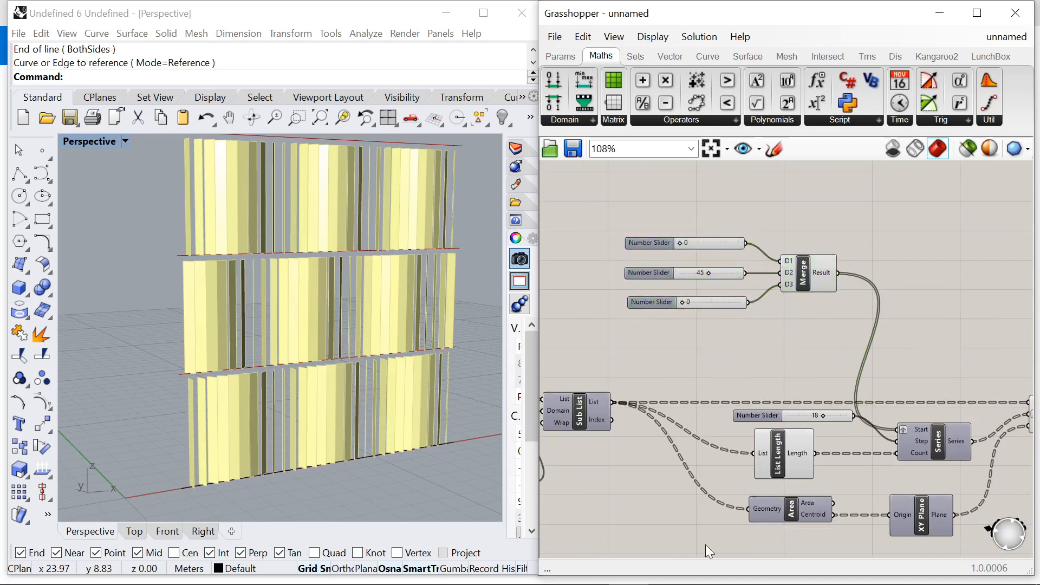
Step: Add a Number parameter in the empty area above the Rectangle component
{"action": "scroll", "coordinate": [839, 246], "scroll_direction": "down", "scroll_amount": 4}
{"action": "scroll", "coordinate": [651, 251], "scroll_direction": "up", "scroll_amount": 3}
{"action": "scroll", "coordinate": [641, 226], "scroll_direction": "up", "scroll_amount": 2}
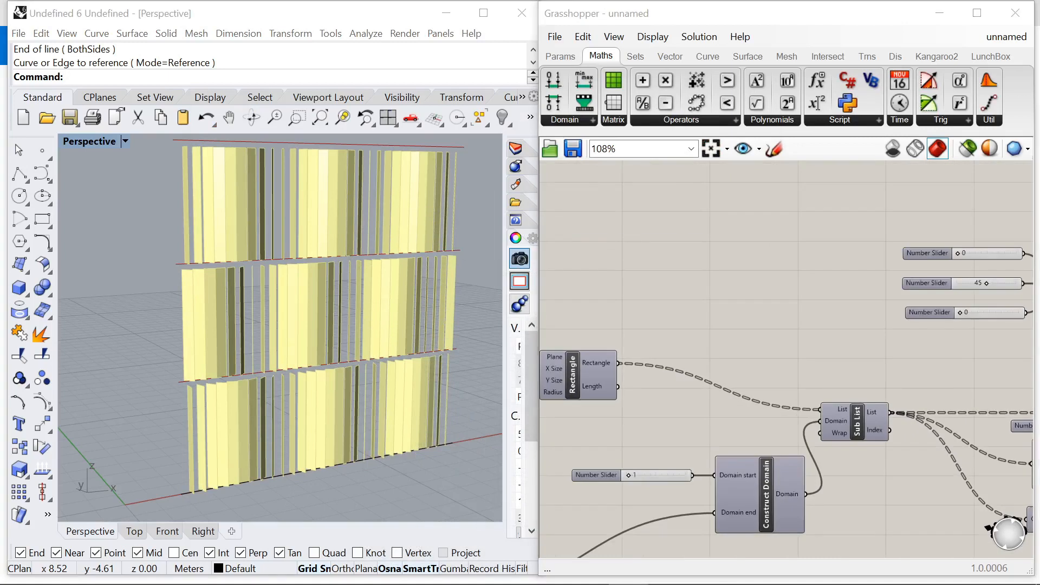
{"action": "double_click", "coordinate": [633, 222]}
{"action": "type", "text": "number"}
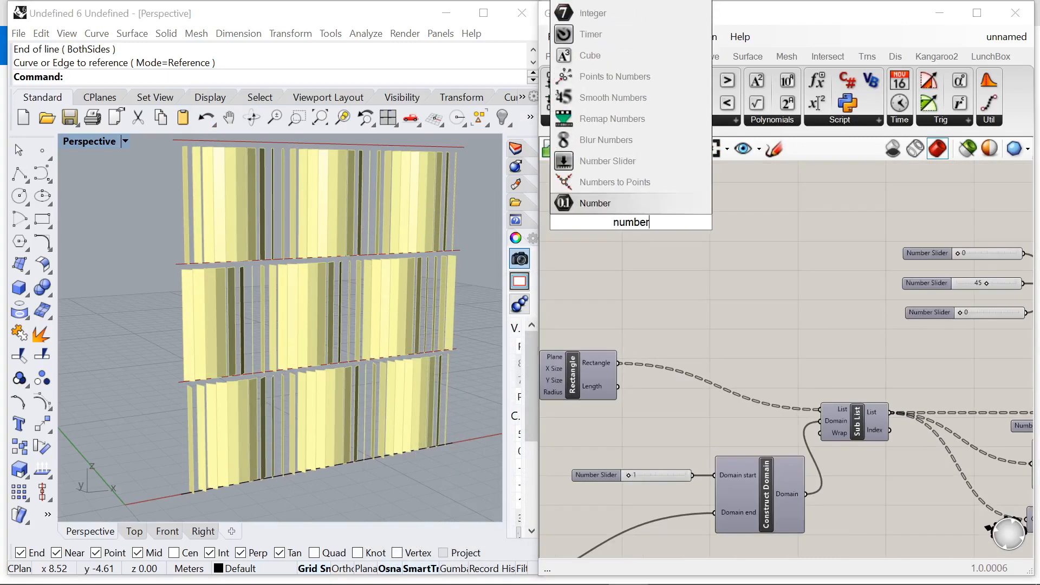
{"action": "key", "text": "Return"}
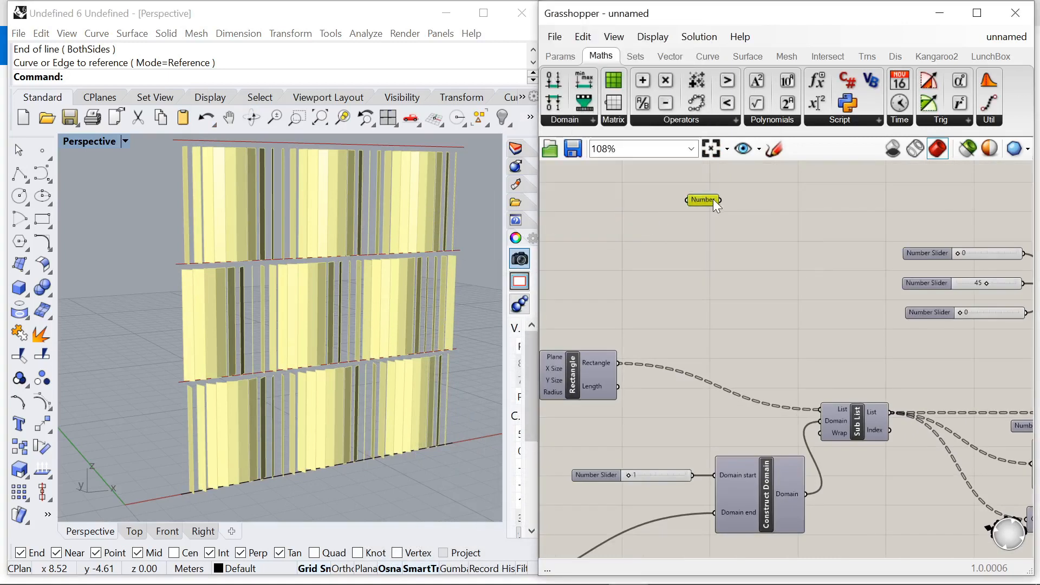
Step: Add a Panel containing 4.5 beside the Number parameter, connect it as the input and reduce the Panel's height
{"action": "double_click", "coordinate": [645, 215]}
{"action": "type", "text": "pane"}
{"action": "key", "text": "Return"}
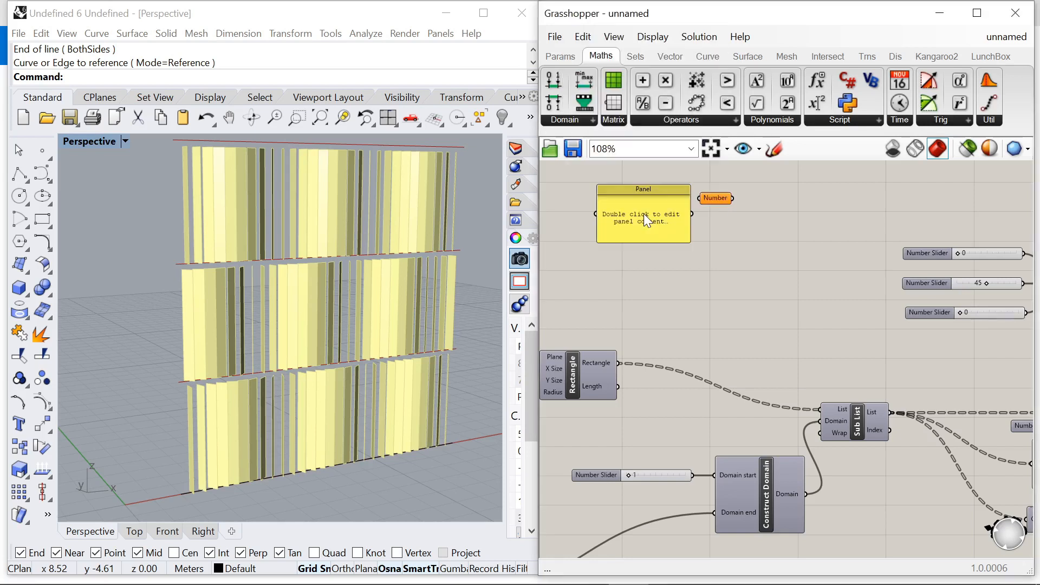
{"action": "double_click", "coordinate": [644, 213]}
{"action": "type", "text": "4.5"}
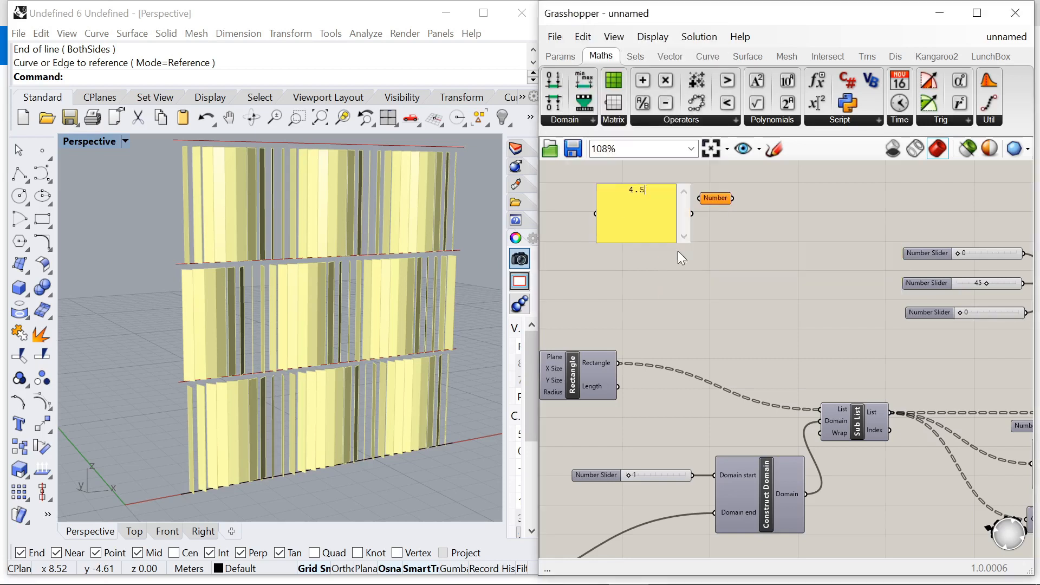
{"action": "left_click", "coordinate": [678, 252]}
{"action": "scroll", "coordinate": [688, 221], "scroll_direction": "up", "scroll_amount": 3}
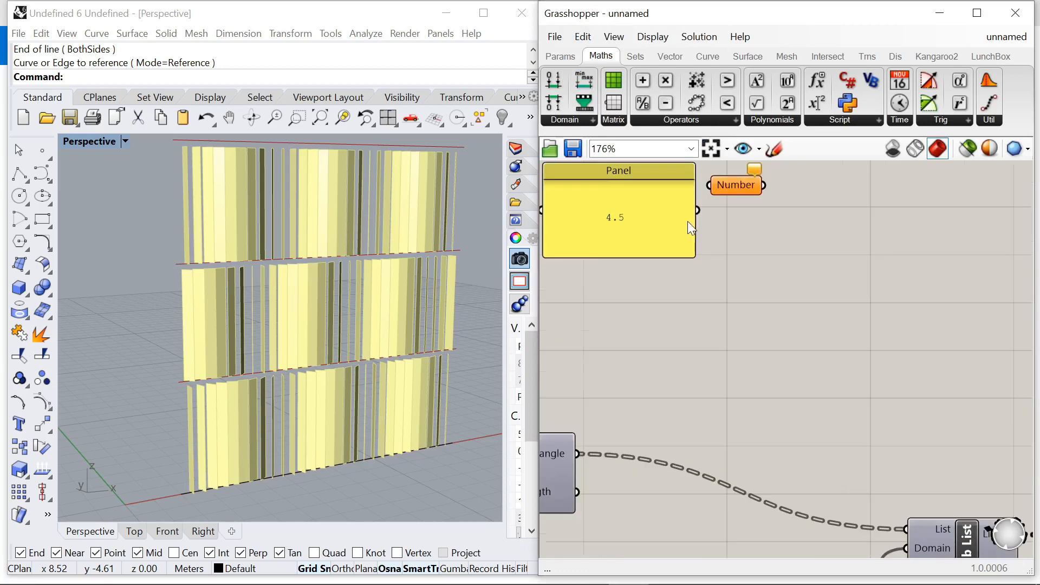
{"action": "left_click_drag", "start_coordinate": [613, 257], "coordinate": [617, 216]}
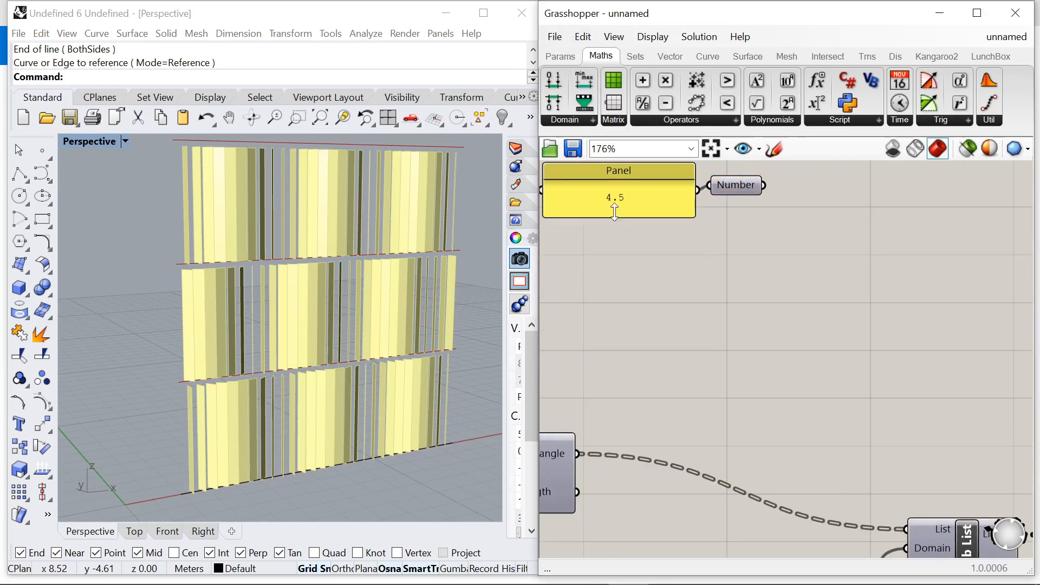
Step: Add a Data Recorder component beside the Number parameter and connect the Number output to it
{"action": "scroll", "coordinate": [618, 238], "scroll_direction": "down", "scroll_amount": 3}
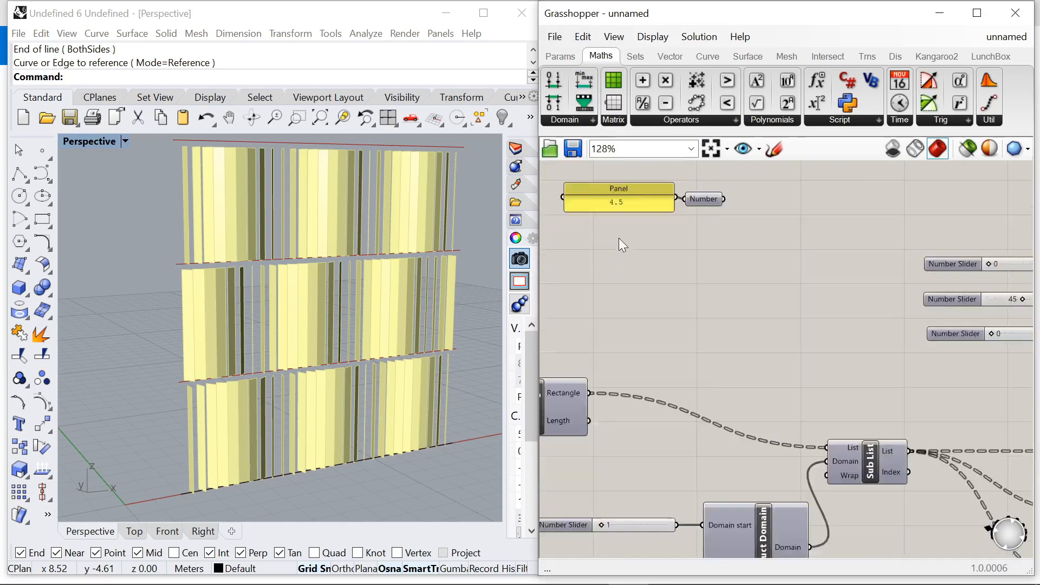
{"action": "double_click", "coordinate": [762, 239]}
{"action": "type", "text": "data"}
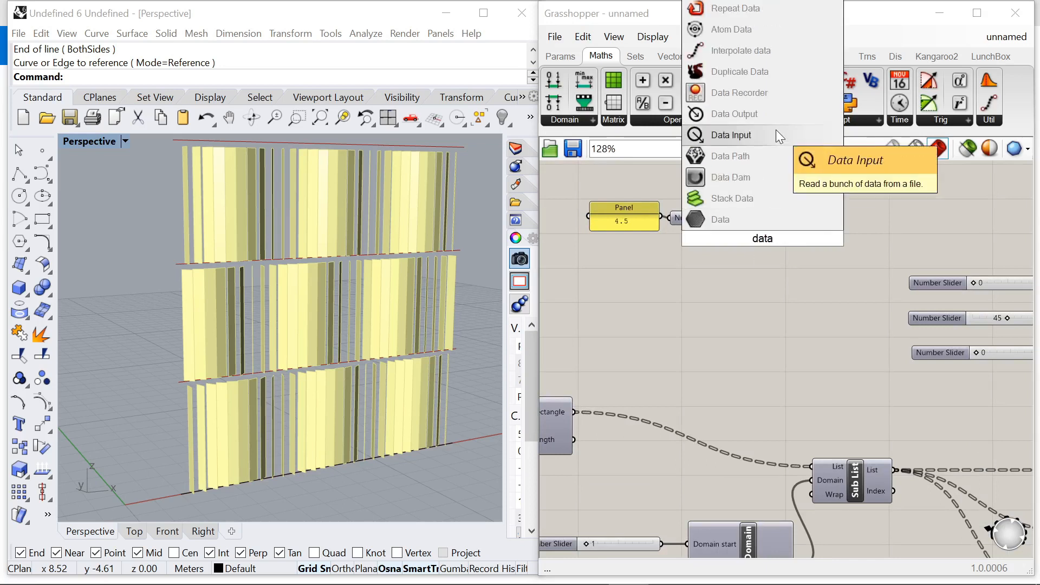
{"action": "left_click", "coordinate": [760, 95]}
{"action": "scroll", "coordinate": [714, 226], "scroll_direction": "up", "scroll_amount": 2}
{"action": "left_click_drag", "start_coordinate": [694, 209], "coordinate": [699, 236]}
{"action": "left_click_drag", "start_coordinate": [726, 233], "coordinate": [739, 207]}
{"action": "left_click", "coordinate": [725, 255]}
{"action": "scroll", "coordinate": [758, 249], "scroll_direction": "down", "scroll_amount": 1}
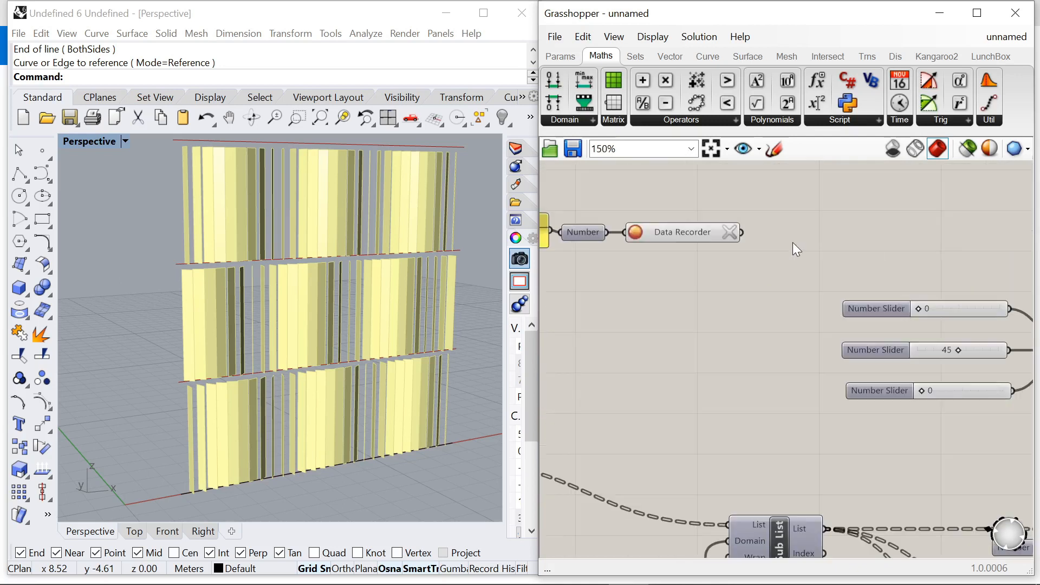
Step: Add a Mass Addition component fed by the Data Recorder and move the whole recorder chain farther from the angle sliders
{"action": "double_click", "coordinate": [792, 242]}
{"action": "type", "text": "mass"}
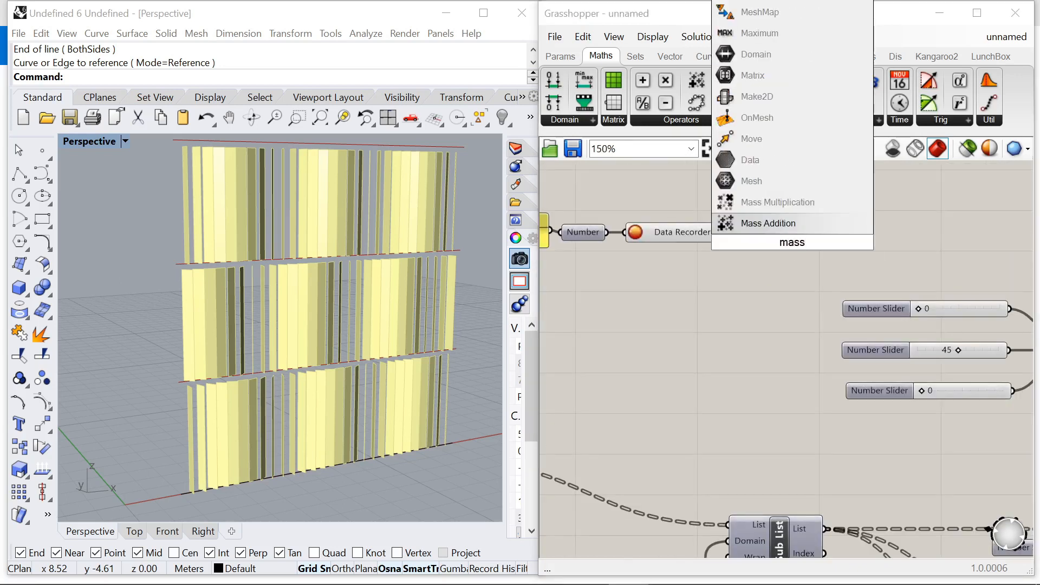
{"action": "left_click", "coordinate": [772, 222]}
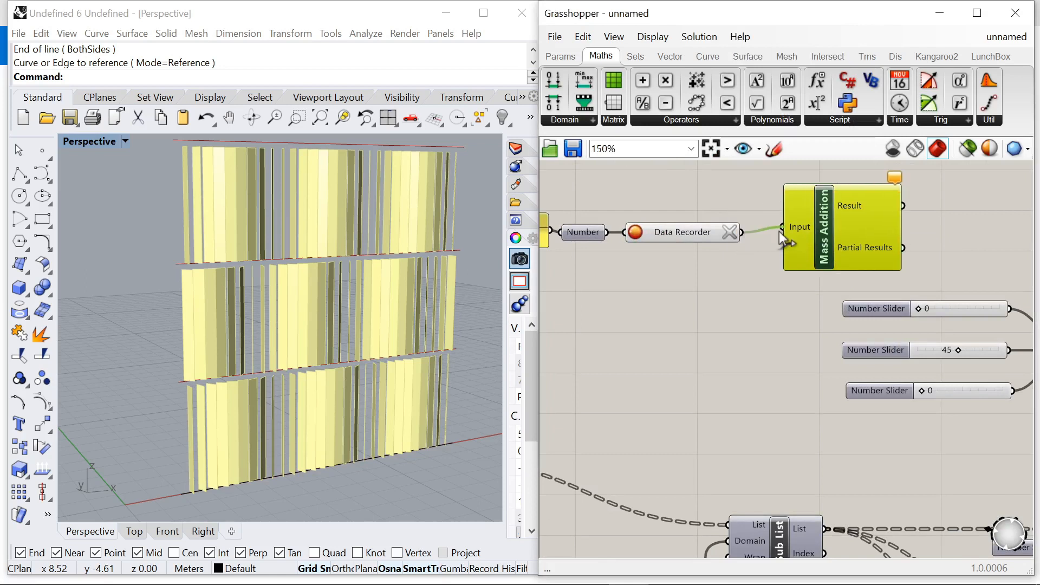
{"action": "scroll", "coordinate": [779, 232], "scroll_direction": "down", "scroll_amount": 4}
{"action": "left_click_drag", "start_coordinate": [784, 261], "coordinate": [582, 206]}
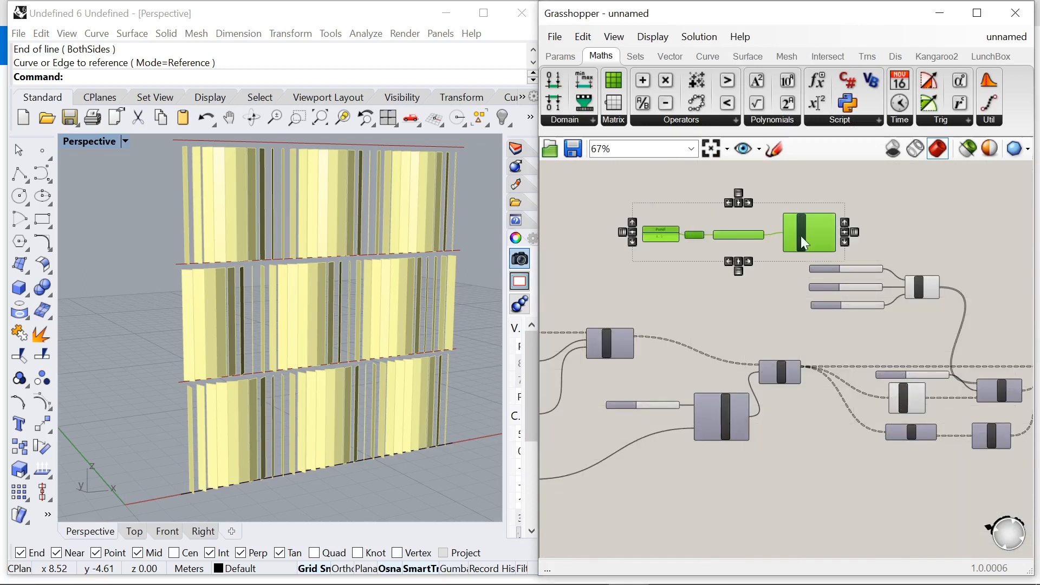
{"action": "left_click", "coordinate": [717, 275]}
Step: Add a 1-second Timer below the 4.5 Panel and attach it to the Number parameter
{"action": "scroll", "coordinate": [776, 252], "scroll_direction": "up", "scroll_amount": 4}
{"action": "double_click", "coordinate": [642, 249]}
{"action": "type", "text": "rimer"}
{"action": "key", "text": "Return"}
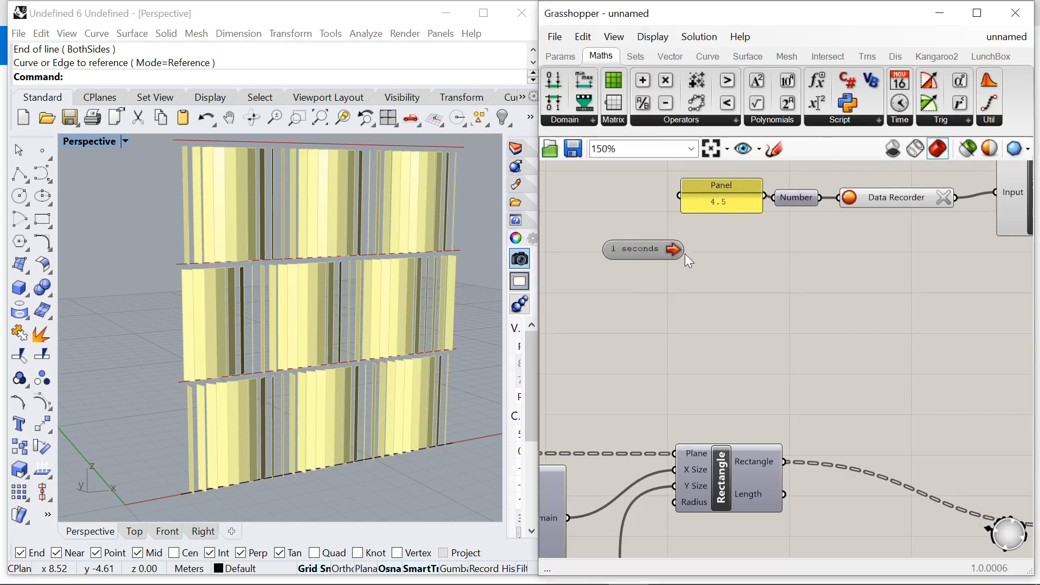
{"action": "left_click_drag", "start_coordinate": [635, 249], "coordinate": [693, 247]}
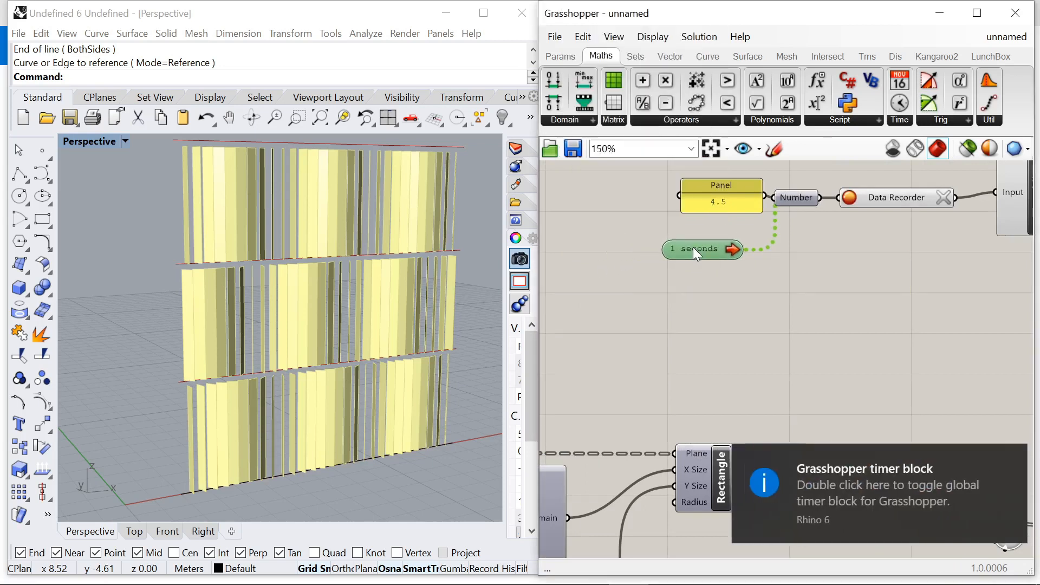
Step: Add a Panel beside Mass Addition and connect the Result output to it
{"action": "scroll", "coordinate": [698, 285], "scroll_direction": "down", "scroll_amount": 1}
{"action": "scroll", "coordinate": [697, 285], "scroll_direction": "down", "scroll_amount": 5}
{"action": "scroll", "coordinate": [804, 245], "scroll_direction": "up", "scroll_amount": 6}
{"action": "scroll", "coordinate": [815, 310], "scroll_direction": "down", "scroll_amount": 2}
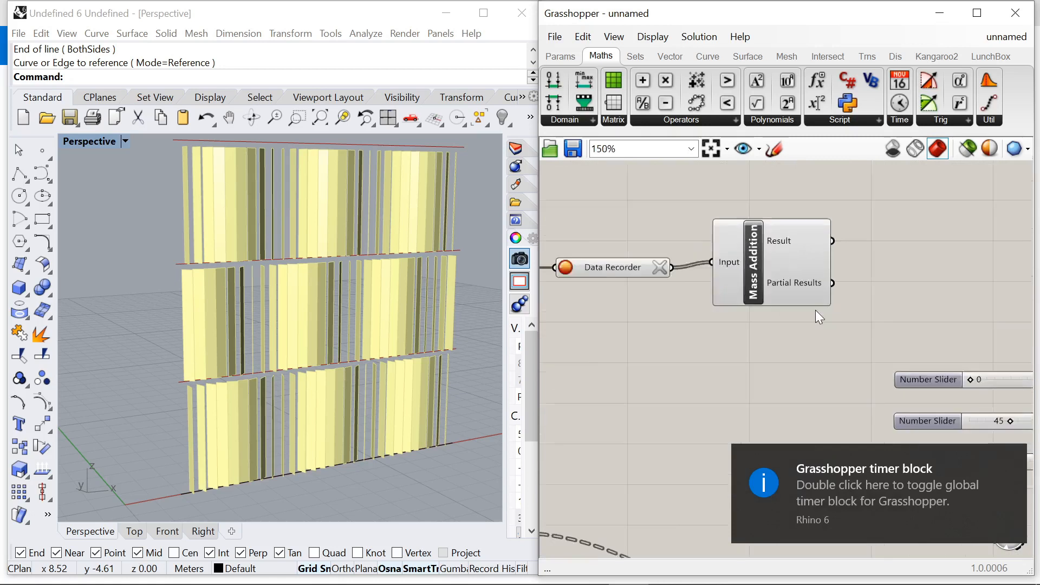
{"action": "double_click", "coordinate": [885, 277]}
{"action": "type", "text": "panel"}
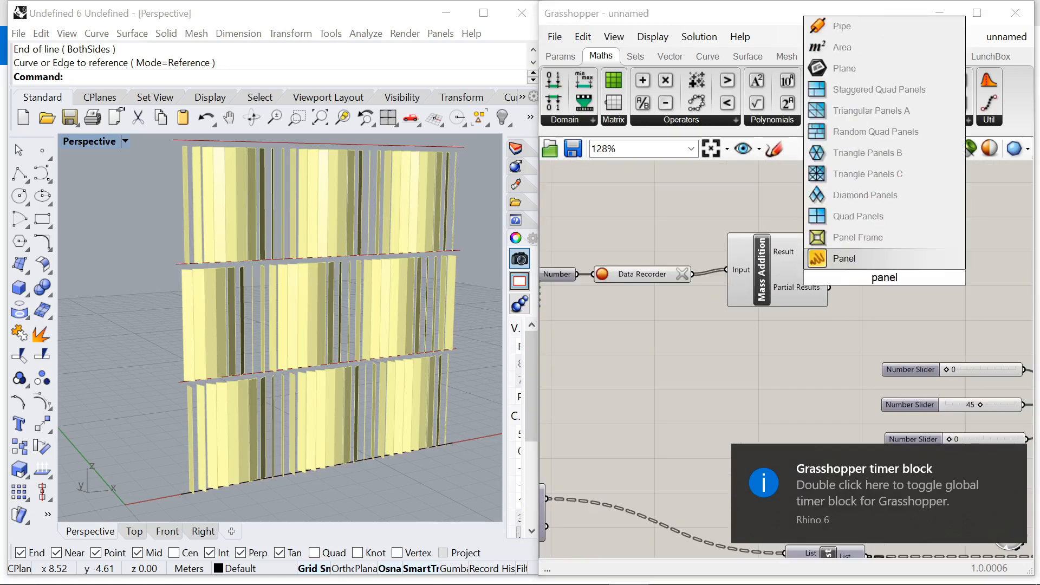
{"action": "key", "text": "Return"}
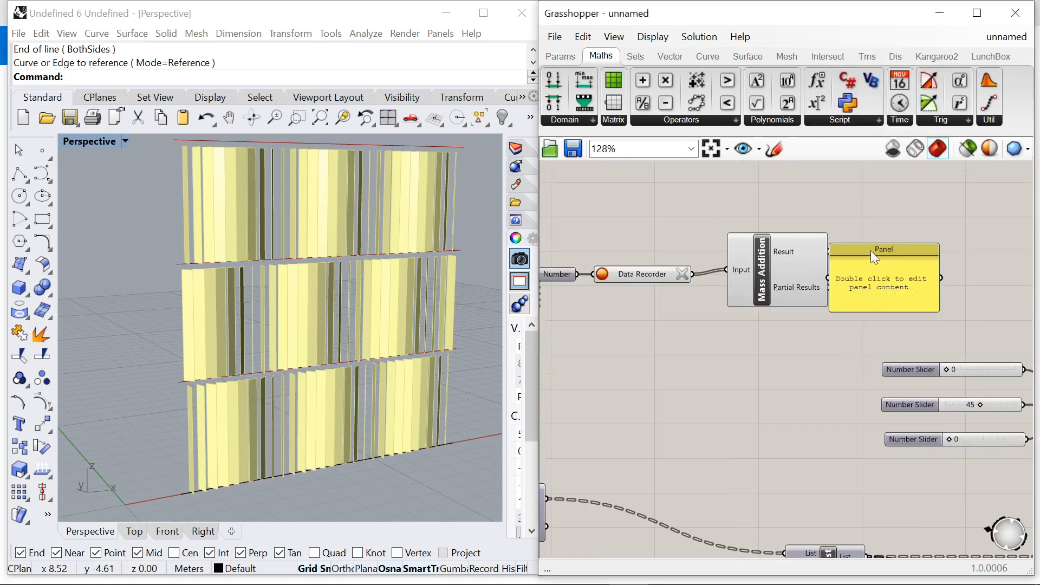
{"action": "scroll", "coordinate": [870, 251], "scroll_direction": "up", "scroll_amount": 3}
{"action": "left_click_drag", "start_coordinate": [838, 259], "coordinate": [841, 262]}
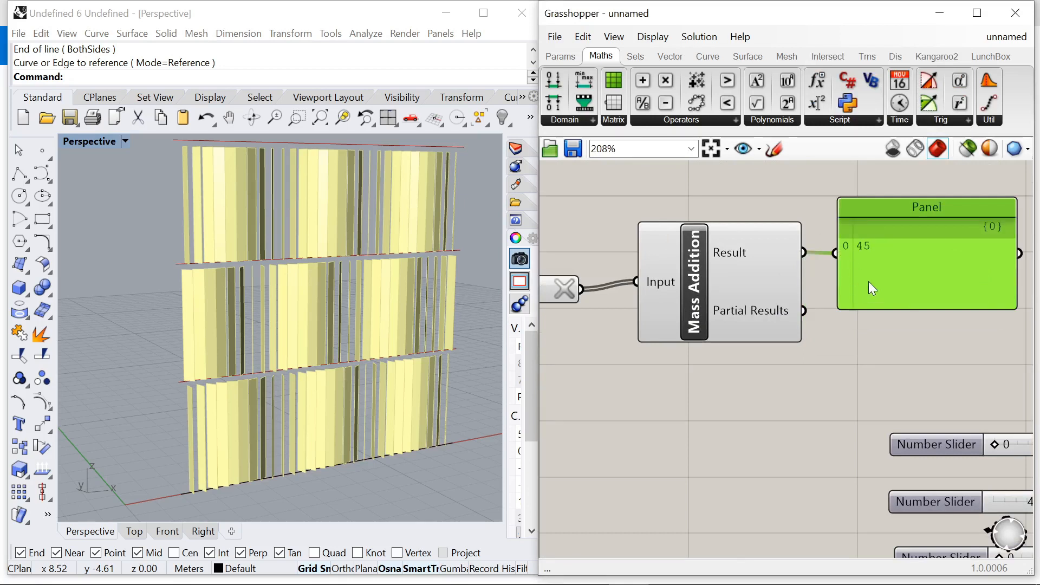
Step: Add an Addition component below the Panel that shows the Mass Addition result
{"action": "scroll", "coordinate": [869, 281], "scroll_direction": "down", "scroll_amount": 2}
{"action": "scroll", "coordinate": [905, 249], "scroll_direction": "up", "scroll_amount": 1}
{"action": "scroll", "coordinate": [882, 278], "scroll_direction": "down", "scroll_amount": 4}
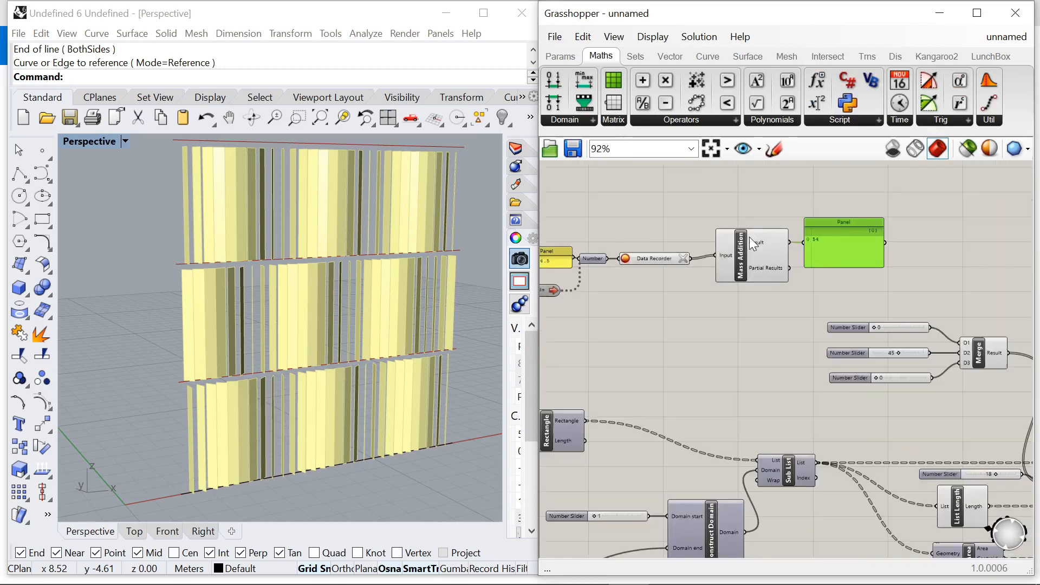
{"action": "scroll", "coordinate": [757, 251], "scroll_direction": "up", "scroll_amount": 4}
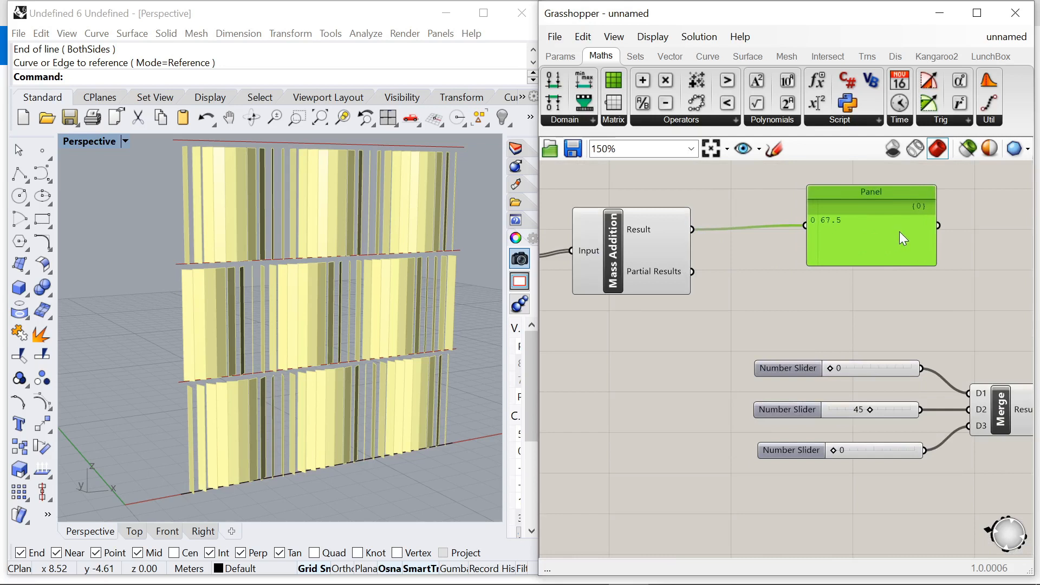
{"action": "scroll", "coordinate": [761, 226], "scroll_direction": "down", "scroll_amount": 2}
{"action": "double_click", "coordinate": [794, 270]}
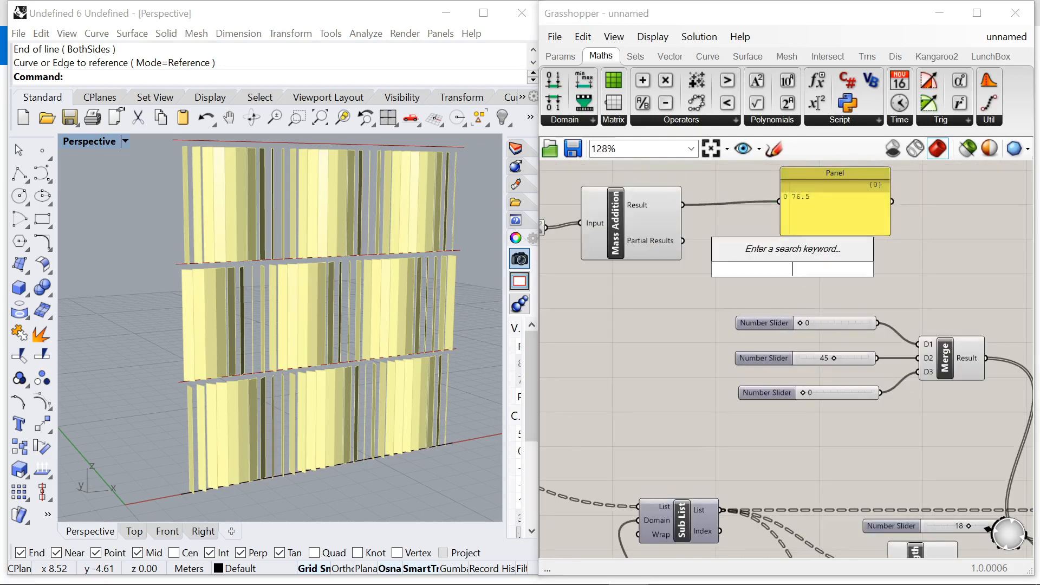
{"action": "type", "text": "additiop"}
{"action": "key", "text": "BackSpace"}
{"action": "type", "text": "n"}
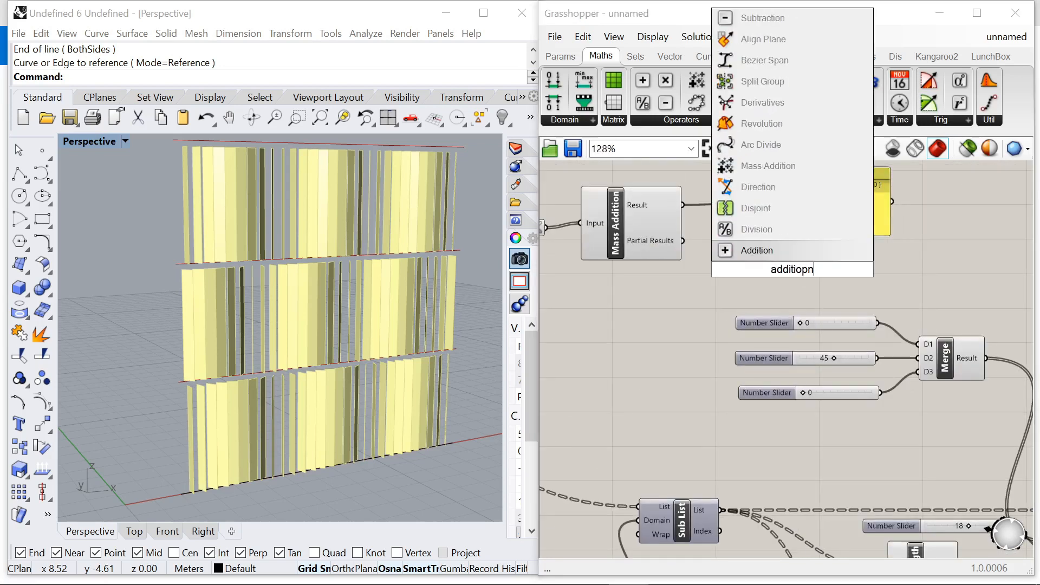
{"action": "left_click", "coordinate": [758, 250]}
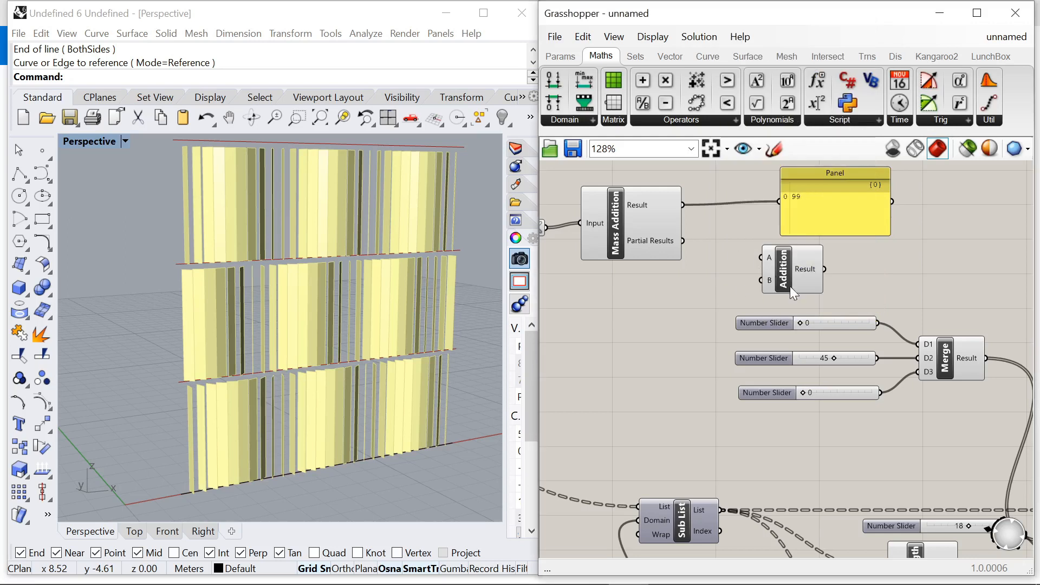
Step: Wire the first angle slider and the Mass Addition Result into Addition's A and B, and its Result into Merge D1
{"action": "left_click_drag", "start_coordinate": [758, 326], "coordinate": [624, 312]}
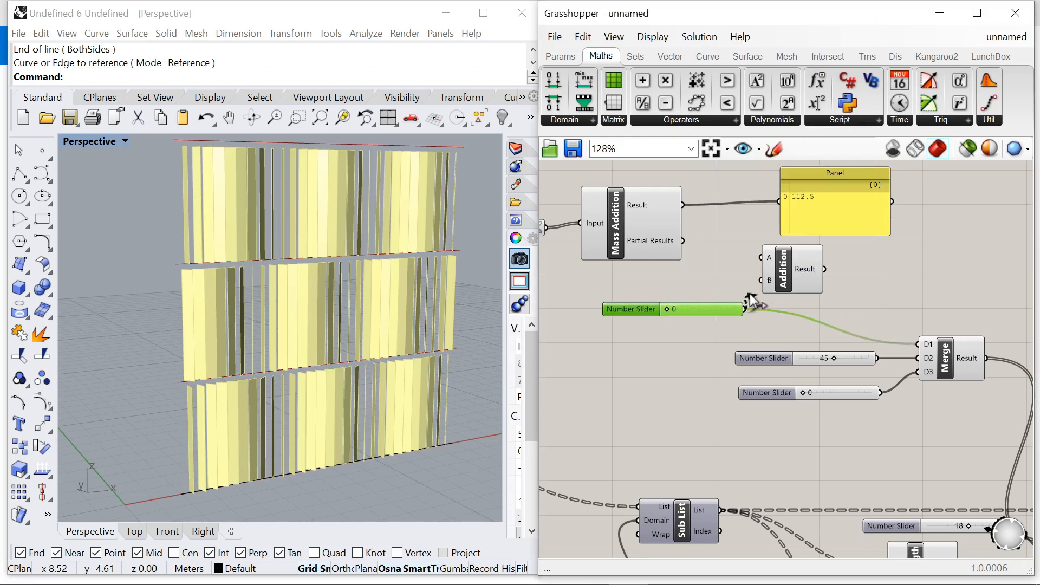
{"action": "left_click_drag", "start_coordinate": [787, 271], "coordinate": [863, 275]}
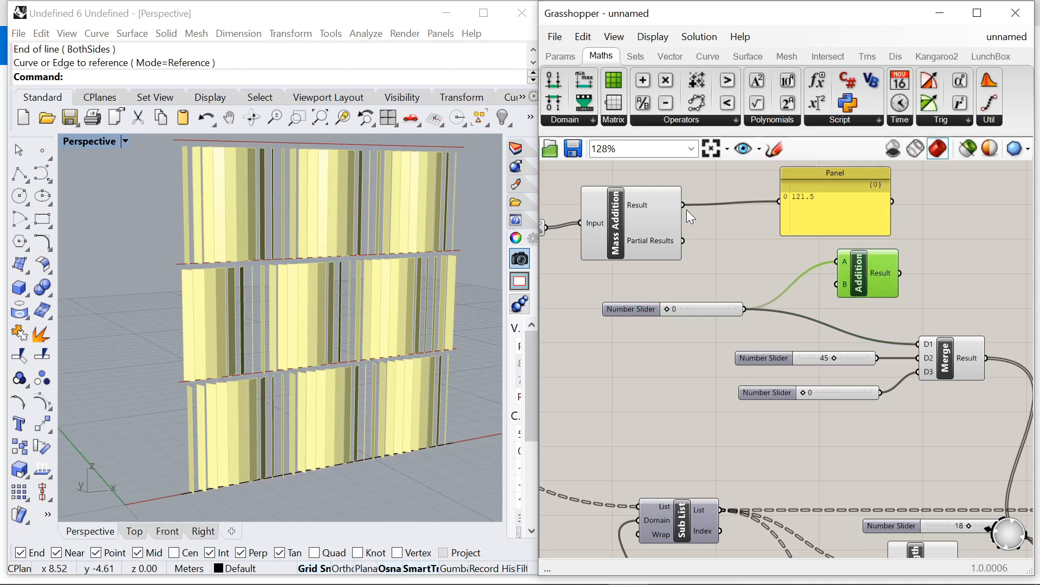
{"action": "left_click_drag", "start_coordinate": [805, 288], "coordinate": [836, 284]}
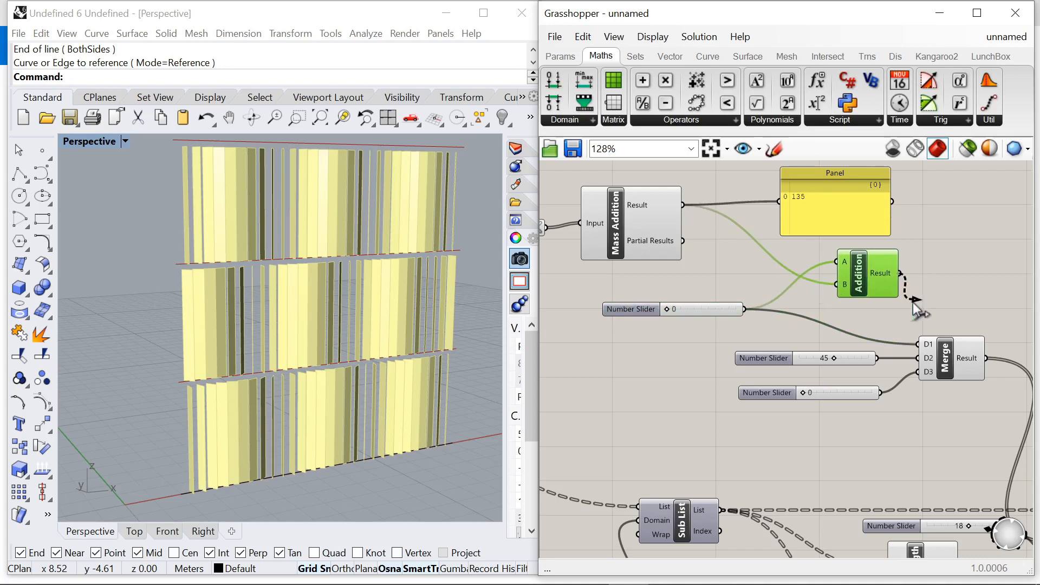
{"action": "left_click_drag", "start_coordinate": [913, 304], "coordinate": [911, 344]}
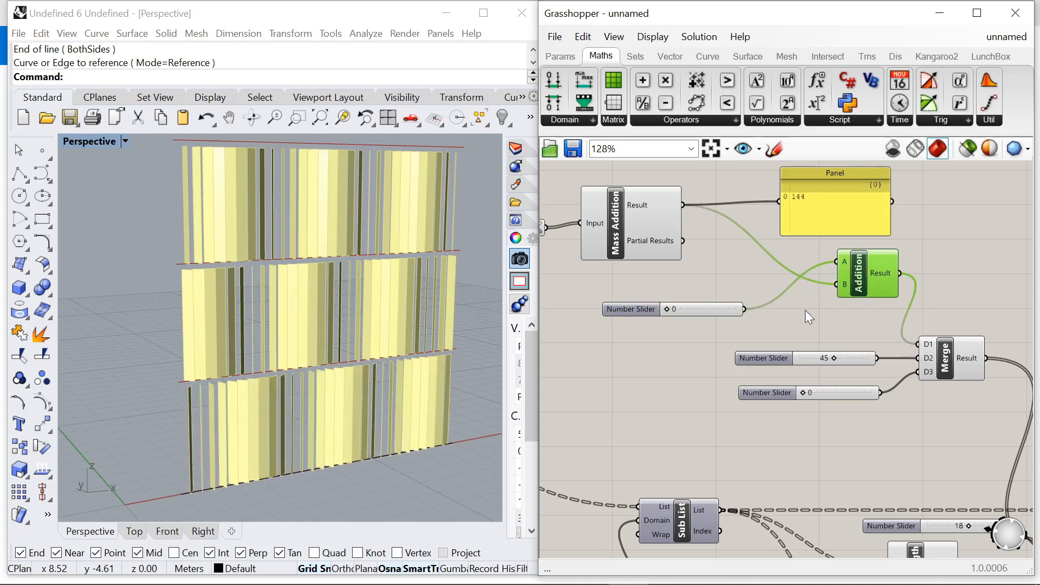
Step: Shift the other two angle sliders away from Merge and insert a copied Addition between the third slider and Merge D3
{"action": "left_click_drag", "start_coordinate": [808, 443], "coordinate": [711, 353]}
{"action": "left_click_drag", "start_coordinate": [737, 363], "coordinate": [615, 398]}
{"action": "left_click_drag", "start_coordinate": [869, 272], "coordinate": [867, 432], "text": "alt"}
{"action": "left_click_drag", "start_coordinate": [757, 428], "coordinate": [834, 423]}
{"action": "left_click_drag", "start_coordinate": [897, 432], "coordinate": [918, 372]}
{"action": "left_click_drag", "start_coordinate": [657, 391], "coordinate": [652, 364]}
Step: Add a Subtraction component between the second angle slider and the Merge component
{"action": "double_click", "coordinate": [813, 361]}
{"action": "double_click", "coordinate": [795, 327]}
{"action": "type", "text": "su"}
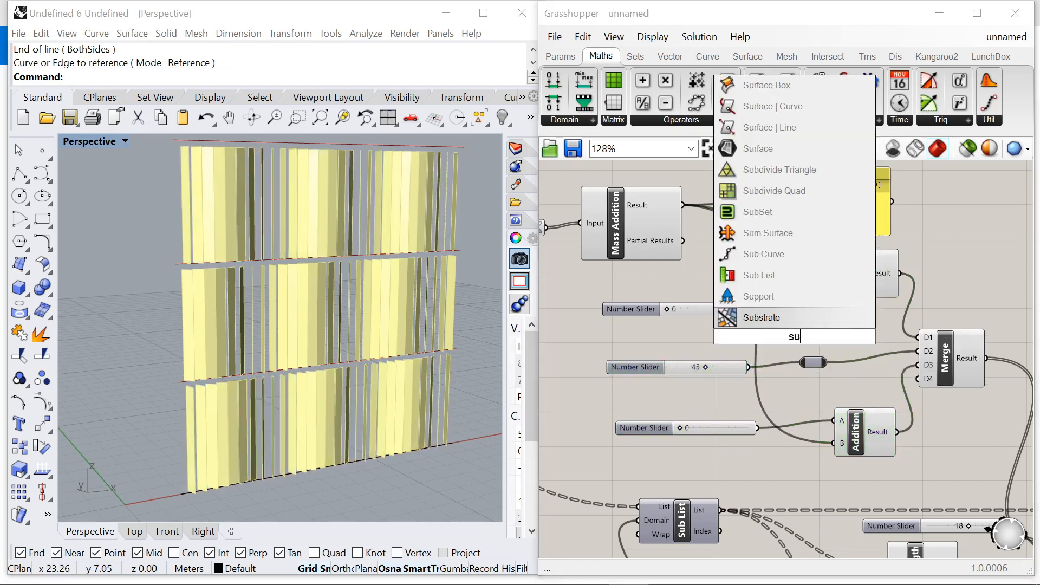
{"action": "type", "text": "btra"}
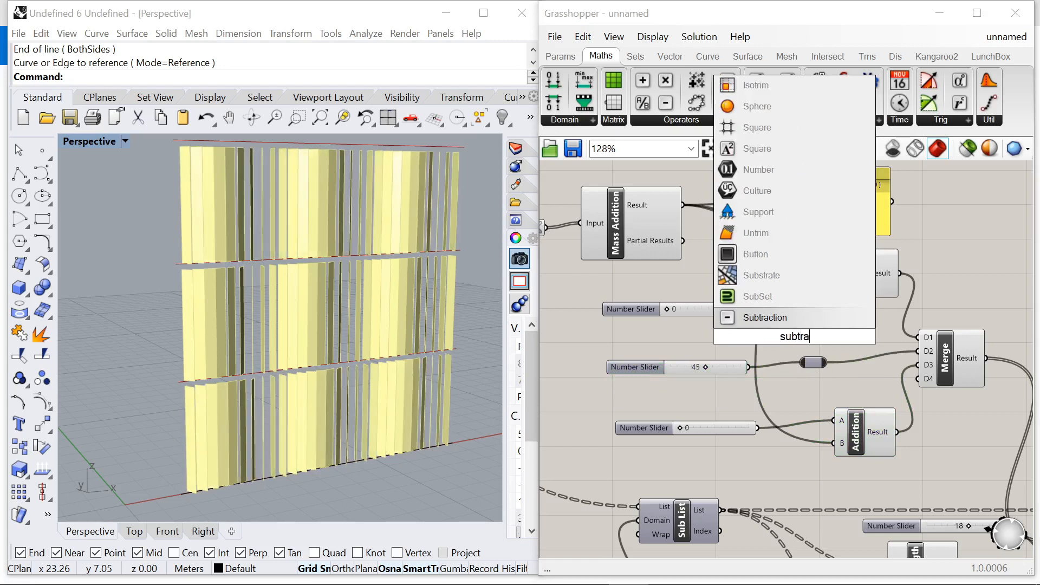
{"action": "key", "text": "Return"}
{"action": "left_click_drag", "start_coordinate": [833, 371], "coordinate": [772, 390]}
{"action": "right_click", "coordinate": [812, 362]}
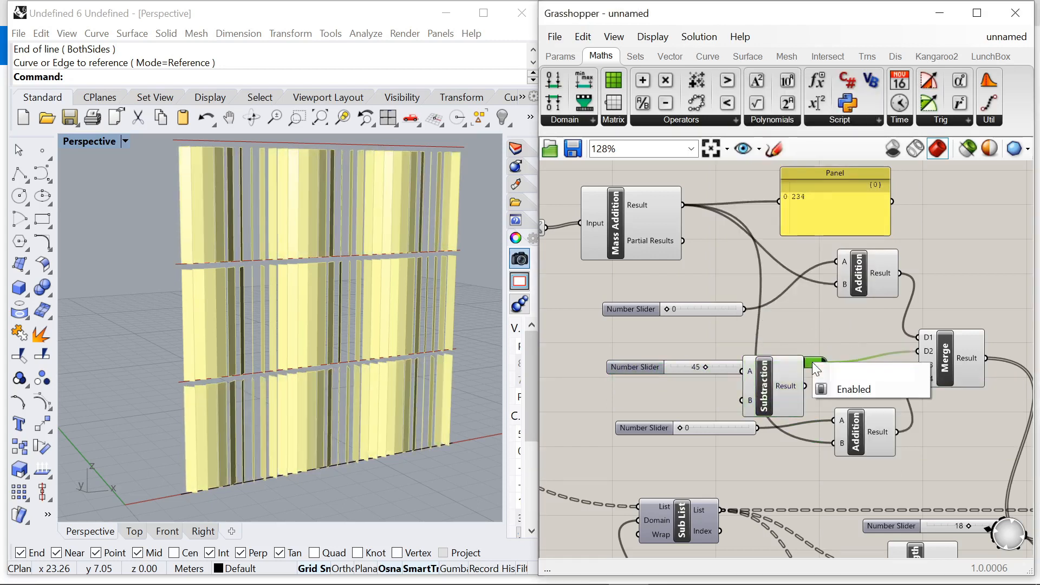
{"action": "left_click", "coordinate": [847, 389]}
Step: Replace the second angle slider with a new Number Slider ranging from 0 to 90
{"action": "left_click", "coordinate": [652, 369]}
{"action": "key", "text": "Delete"}
{"action": "double_click", "coordinate": [646, 370]}
{"action": "type", "text": "0<90"}
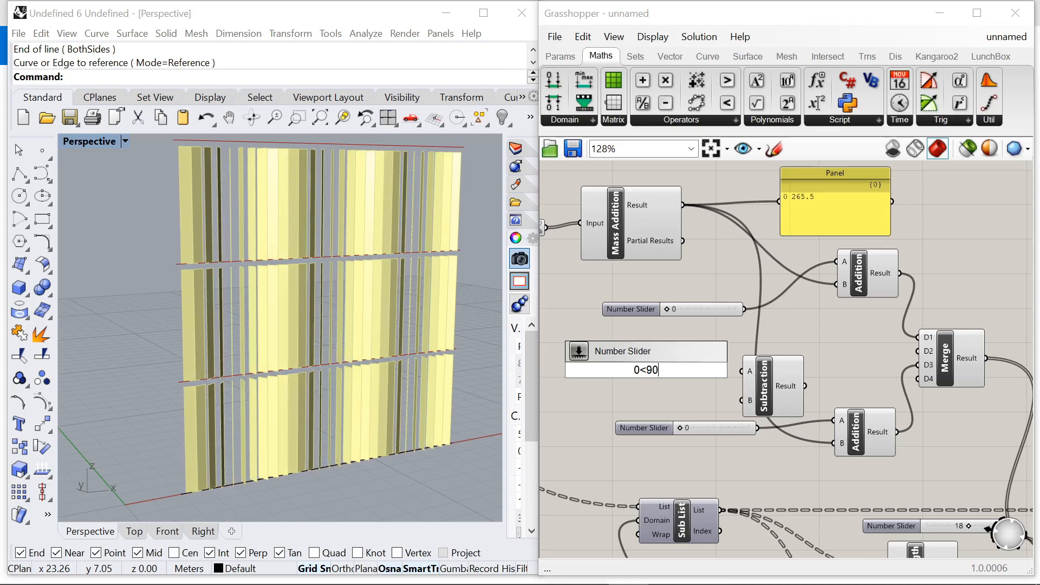
{"action": "key", "text": "Return"}
Step: Wire the new slider and Mass Addition's Partial Results into Subtraction's A and B, and its Result into Merge D2
{"action": "left_click_drag", "start_coordinate": [762, 378], "coordinate": [790, 361]}
{"action": "left_click_drag", "start_coordinate": [643, 370], "coordinate": [671, 372]}
{"action": "left_click_drag", "start_coordinate": [684, 241], "coordinate": [769, 385]}
{"action": "left_click_drag", "start_coordinate": [853, 375], "coordinate": [919, 351]}
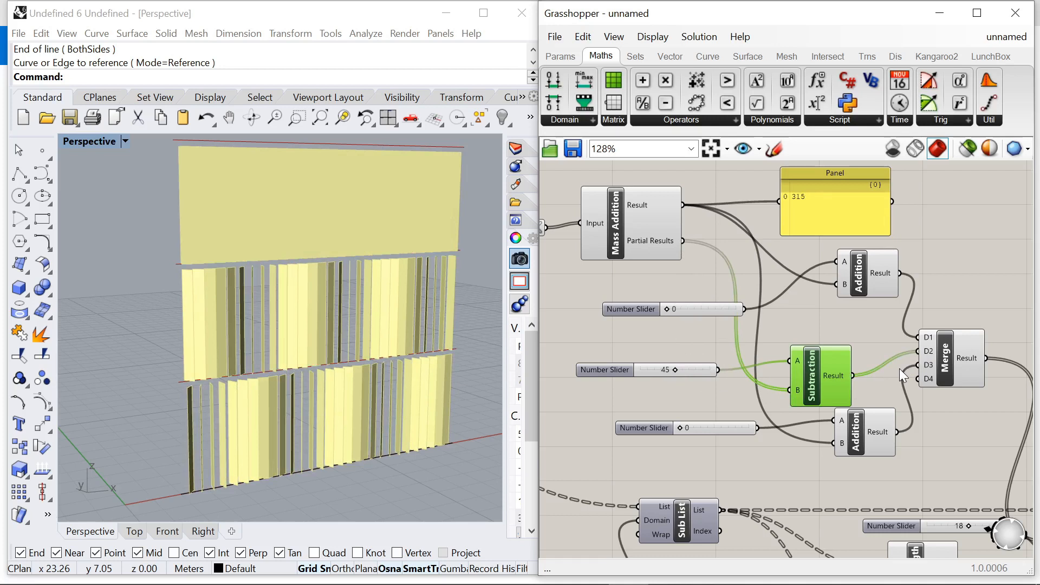
Step: Remove the empty D4 input from Merge and move the Subtraction component closer to it
{"action": "scroll", "coordinate": [932, 386], "scroll_direction": "up", "scroll_amount": 1}
{"action": "scroll", "coordinate": [931, 379], "scroll_direction": "up", "scroll_amount": 8}
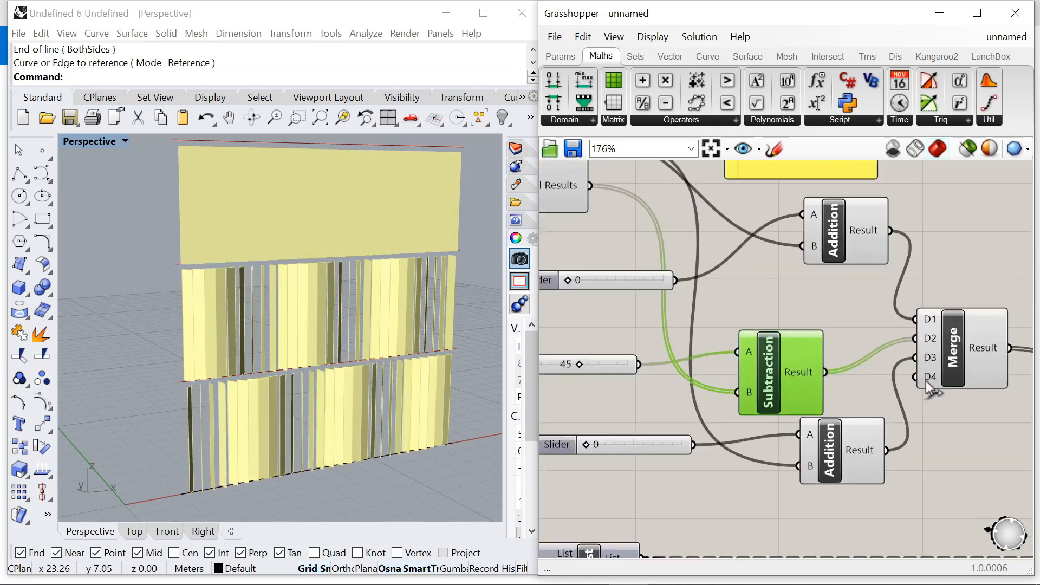
{"action": "left_click", "coordinate": [942, 346]}
{"action": "scroll", "coordinate": [921, 369], "scroll_direction": "down", "scroll_amount": 8}
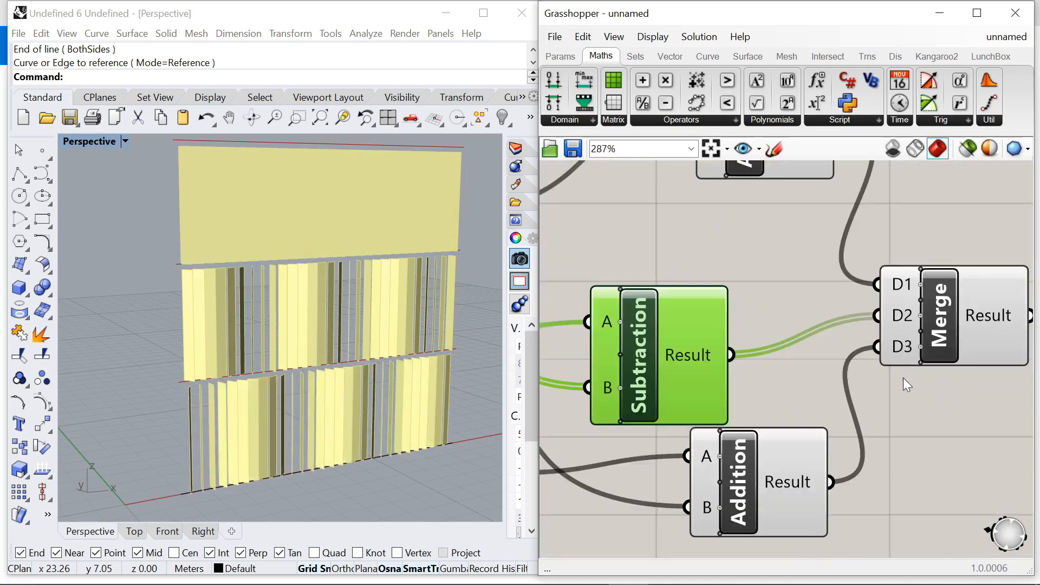
{"action": "left_click_drag", "start_coordinate": [724, 355], "coordinate": [782, 334]}
{"action": "scroll", "coordinate": [715, 348], "scroll_direction": "down", "scroll_amount": 3}
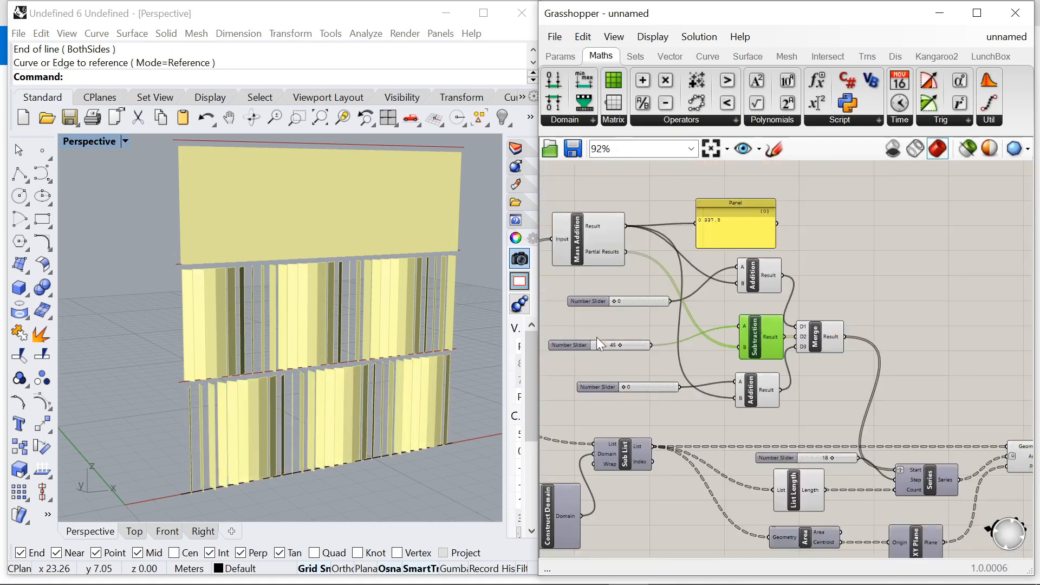
Step: Move the second angle slider into line with the other two sliders
{"action": "scroll", "coordinate": [596, 337], "scroll_direction": "up", "scroll_amount": 3}
{"action": "left_click", "coordinate": [600, 341]}
{"action": "left_click_drag", "start_coordinate": [605, 337], "coordinate": [570, 356]}
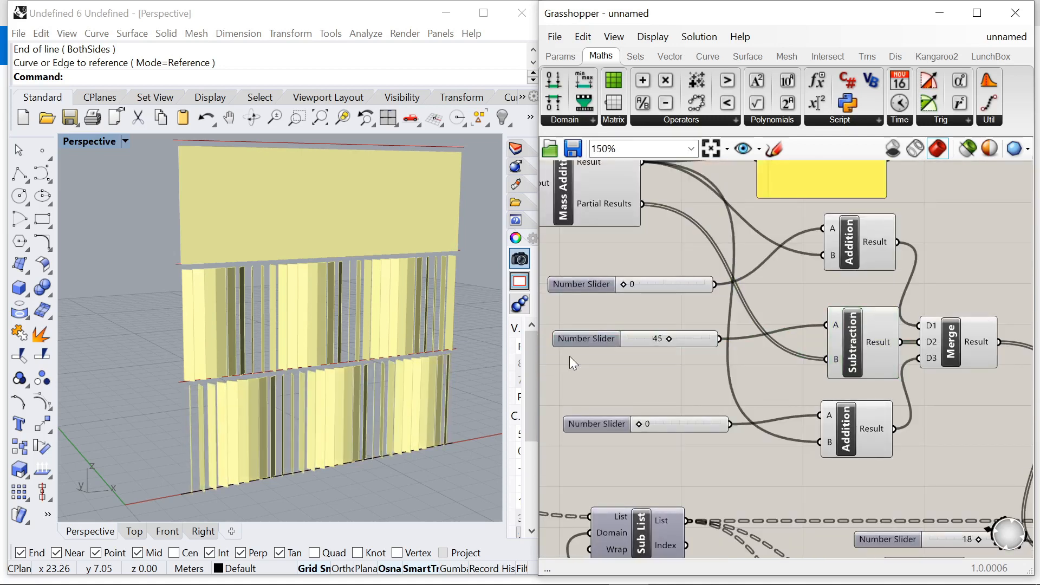
Step: Disconnect the Addition, Subtraction and Addition results from Merge's D1, D2 and D3 inputs
{"action": "scroll", "coordinate": [680, 359], "scroll_direction": "down", "scroll_amount": 4}
{"action": "scroll", "coordinate": [831, 349], "scroll_direction": "up", "scroll_amount": 3}
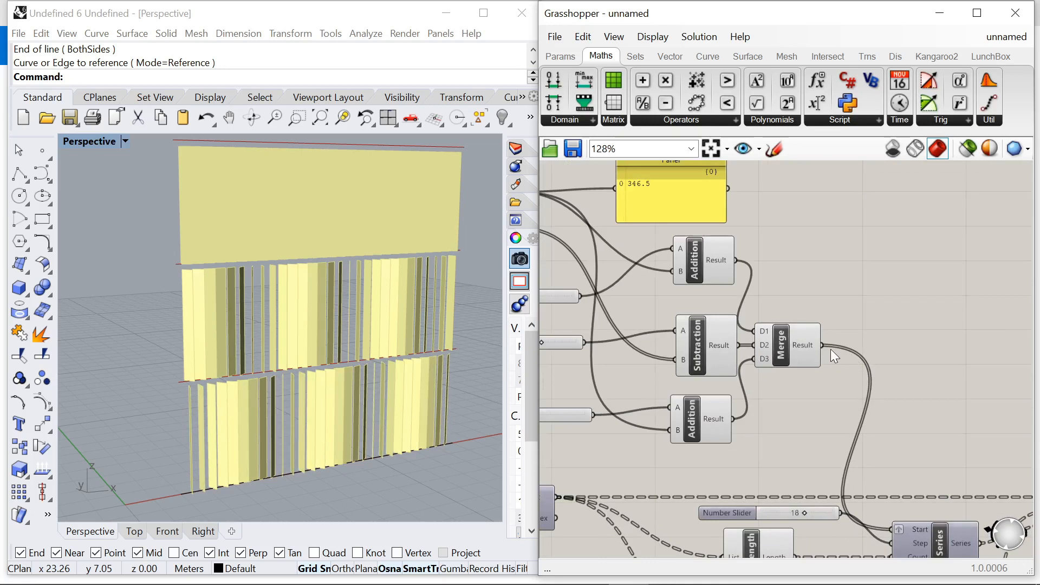
{"action": "scroll", "coordinate": [785, 344], "scroll_direction": "up", "scroll_amount": 1}
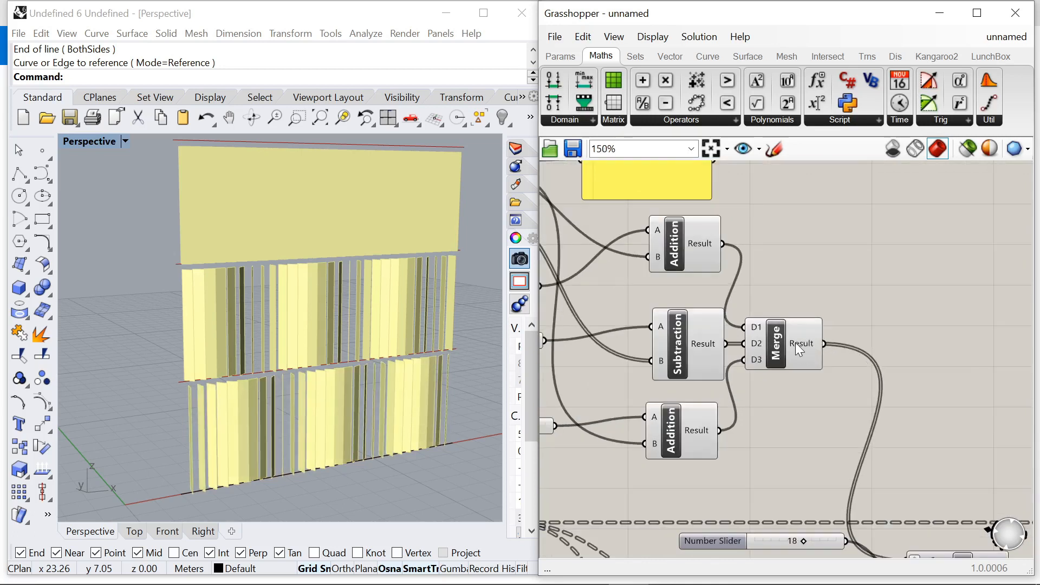
{"action": "right_click", "coordinate": [795, 343]}
{"action": "right_click", "coordinate": [753, 327]}
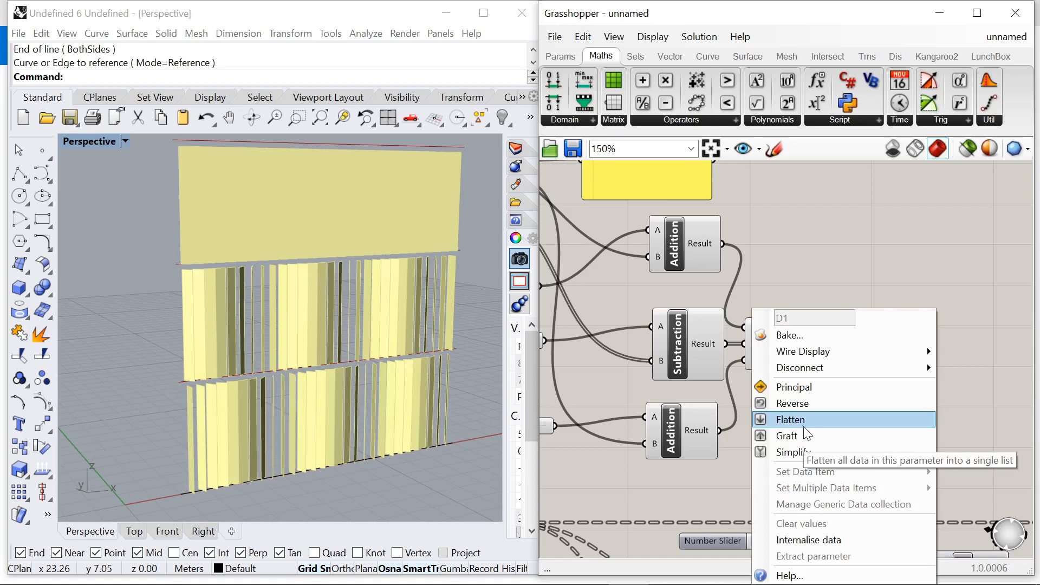
{"action": "mouse_move", "coordinate": [792, 368]}
{"action": "left_click", "coordinate": [721, 368]}
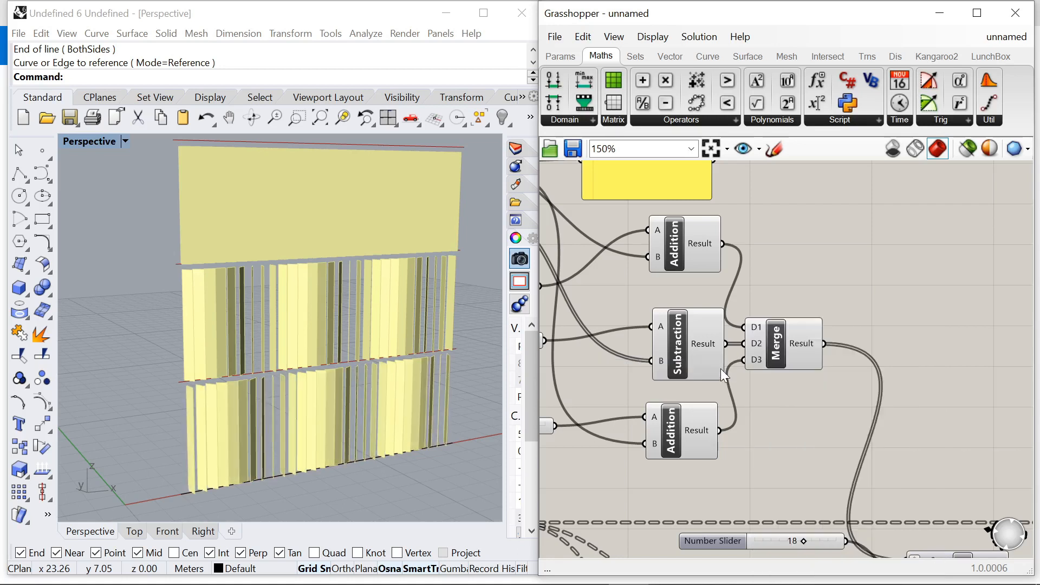
{"action": "right_click", "coordinate": [757, 344]}
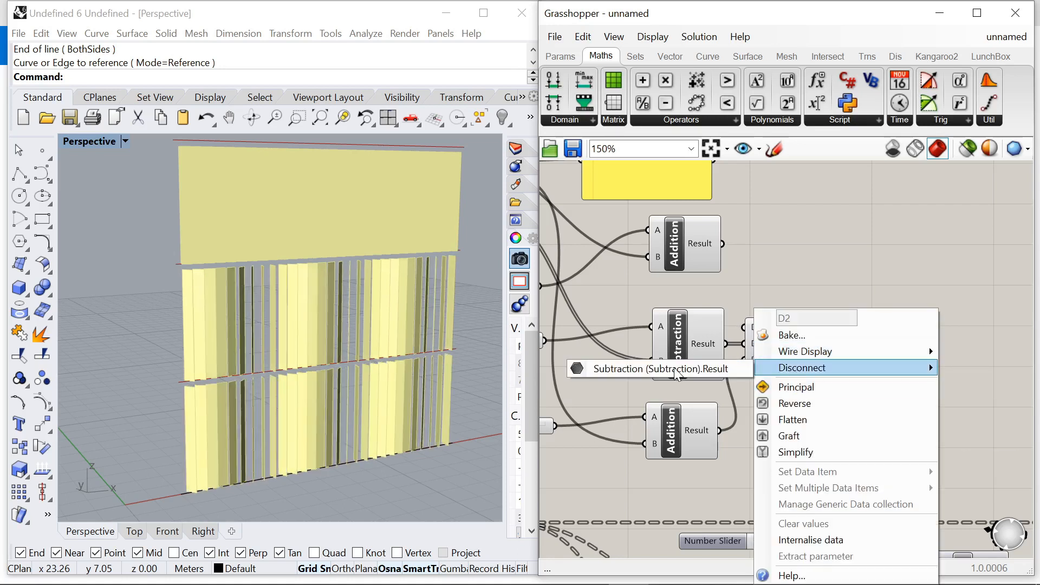
{"action": "left_click", "coordinate": [676, 373]}
{"action": "right_click", "coordinate": [755, 360]}
{"action": "mouse_move", "coordinate": [805, 368]}
{"action": "left_click", "coordinate": [671, 368]}
Step: Replace the Partial Results wire on Subtraction's B input with a wire from Mass Addition's Result
{"action": "scroll", "coordinate": [720, 358], "scroll_direction": "down", "scroll_amount": 3}
{"action": "scroll", "coordinate": [775, 362], "scroll_direction": "up", "scroll_amount": 5}
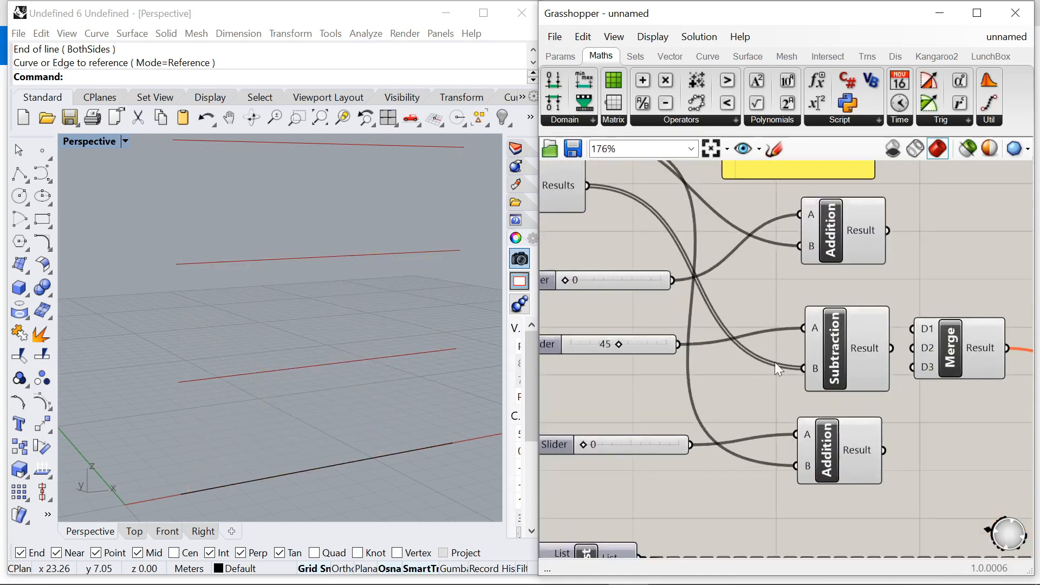
{"action": "scroll", "coordinate": [775, 362], "scroll_direction": "down", "scroll_amount": 2}
{"action": "left_click", "coordinate": [911, 356]}
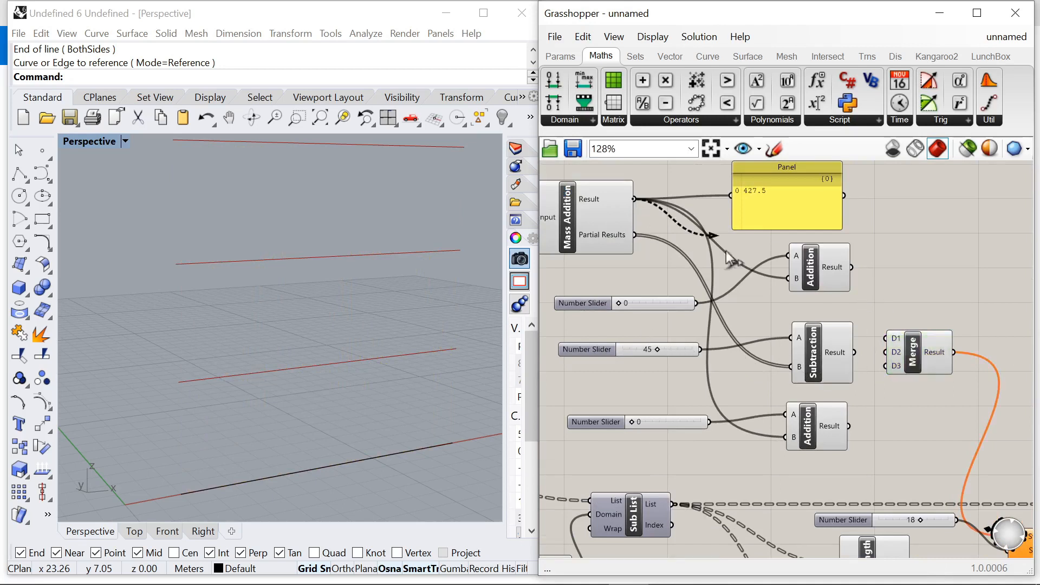
{"action": "scroll", "coordinate": [870, 307], "scroll_direction": "up", "scroll_amount": 1}
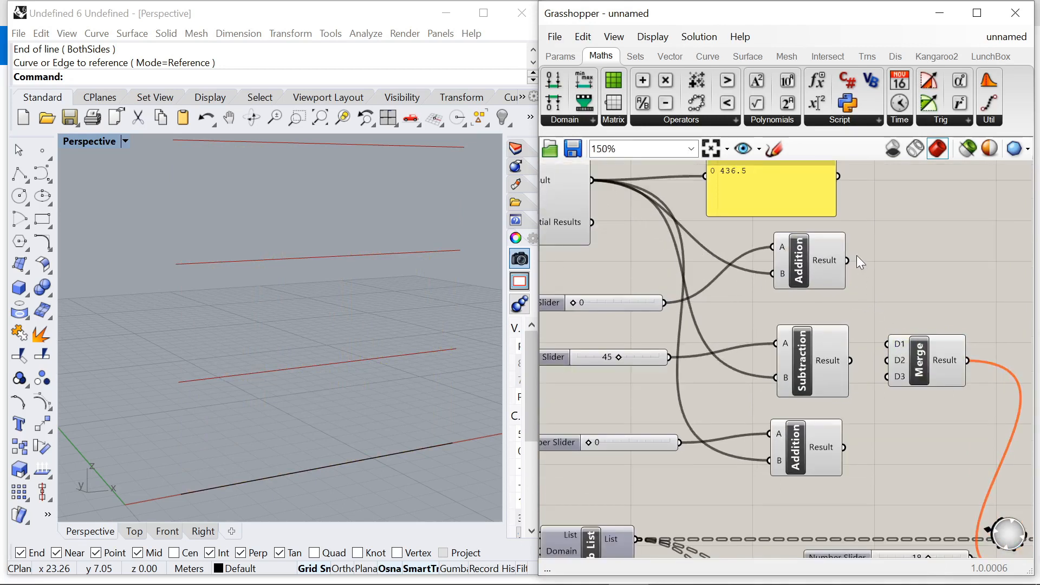
Step: Connect the upper Addition, Subtraction and lower Addition results to Merge's D1, D2 and D3 inputs
{"action": "left_click_drag", "start_coordinate": [881, 323], "coordinate": [887, 360]}
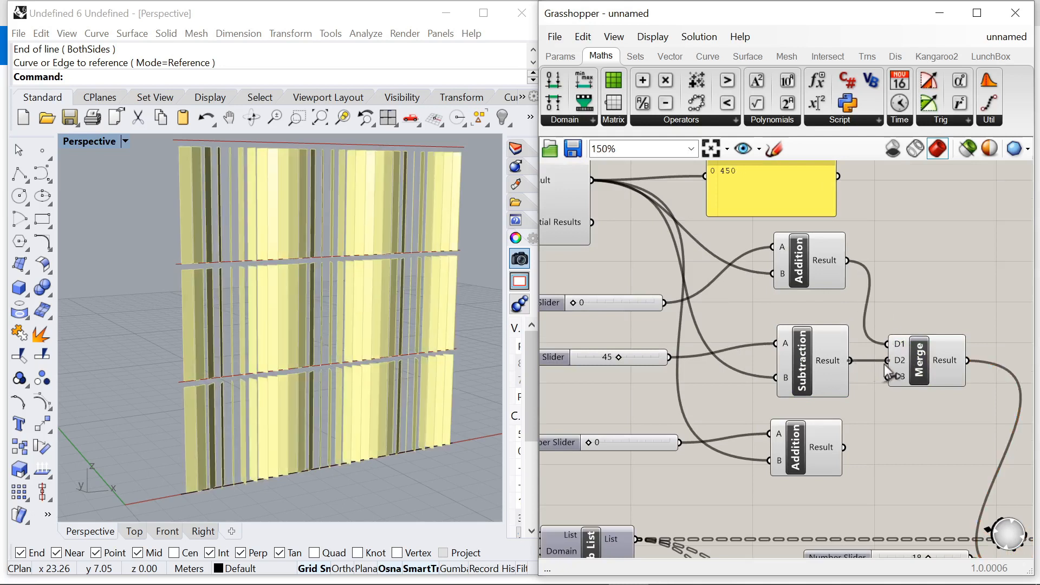
{"action": "left_click_drag", "start_coordinate": [844, 447], "coordinate": [875, 394]}
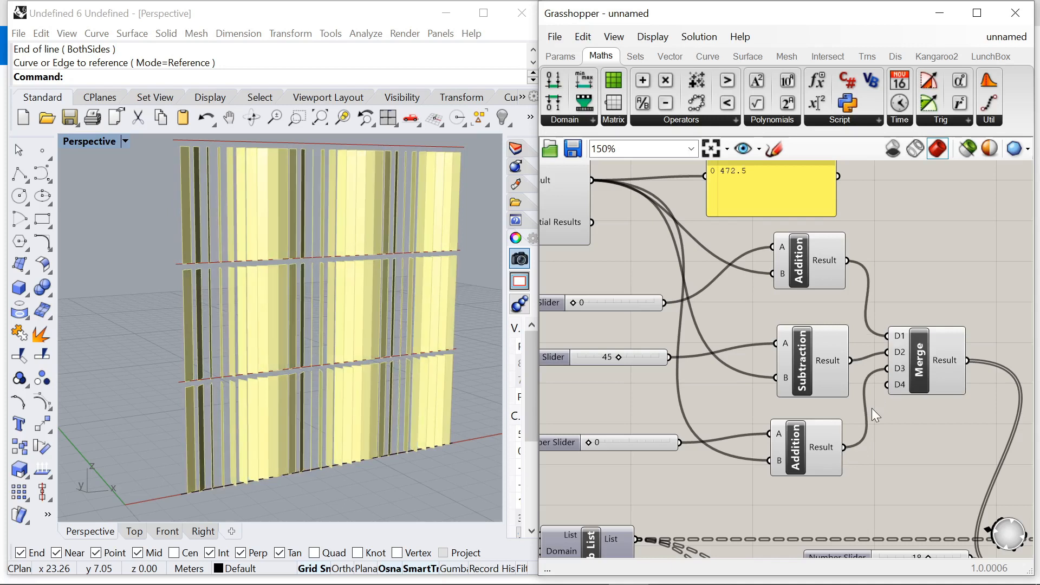
{"action": "scroll", "coordinate": [885, 388], "scroll_direction": "down", "scroll_amount": 2}
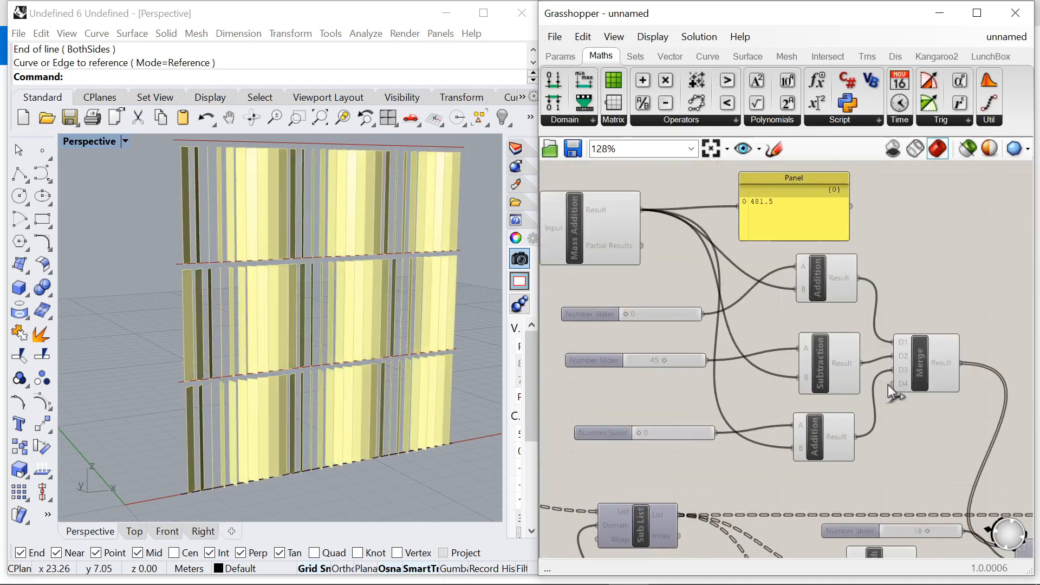
Step: Select the timer, Mass Addition, angle slider and Merge group and move it slightly up the canvas
{"action": "scroll", "coordinate": [856, 460], "scroll_direction": "down", "scroll_amount": 5}
{"action": "left_click_drag", "start_coordinate": [615, 260], "coordinate": [911, 396]}
{"action": "left_click_drag", "start_coordinate": [889, 356], "coordinate": [887, 337]}
{"action": "left_click", "coordinate": [668, 262]}
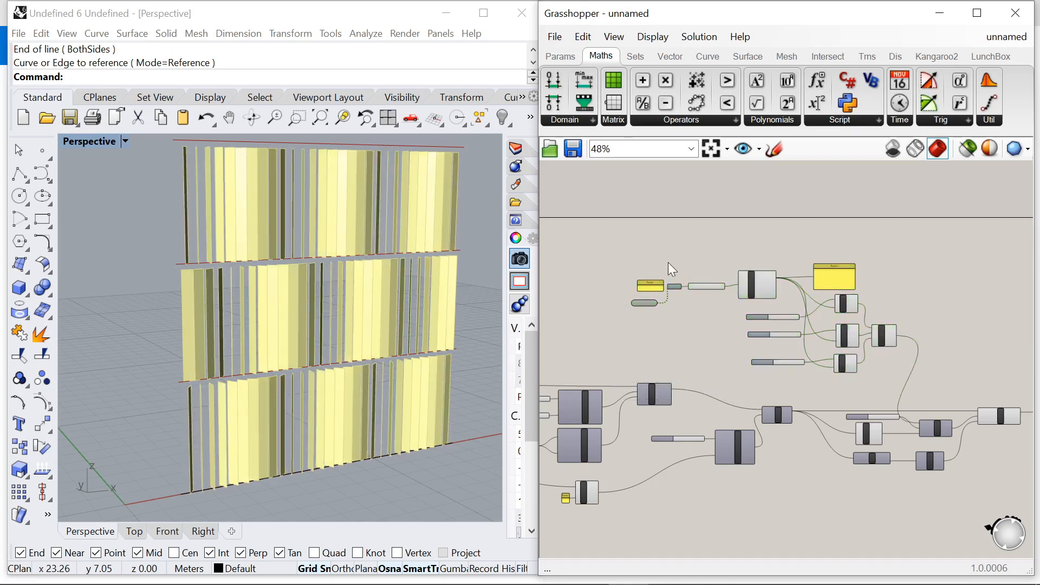
Step: Set the Timer's interval to 100 ms and enable the Timer
{"action": "scroll", "coordinate": [631, 281], "scroll_direction": "up", "scroll_amount": 7}
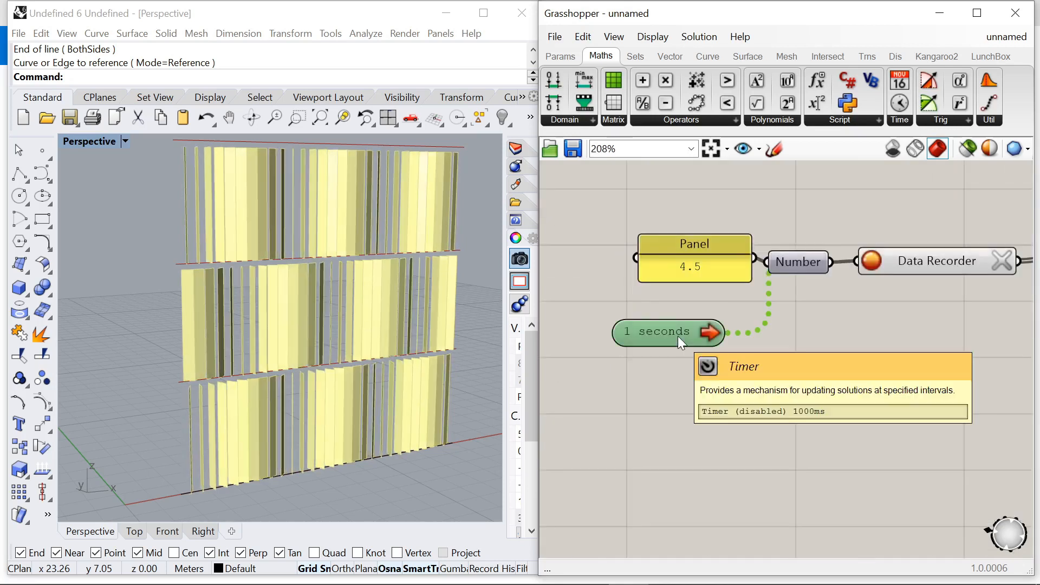
{"action": "right_click", "coordinate": [677, 336]}
{"action": "mouse_move", "coordinate": [721, 399]}
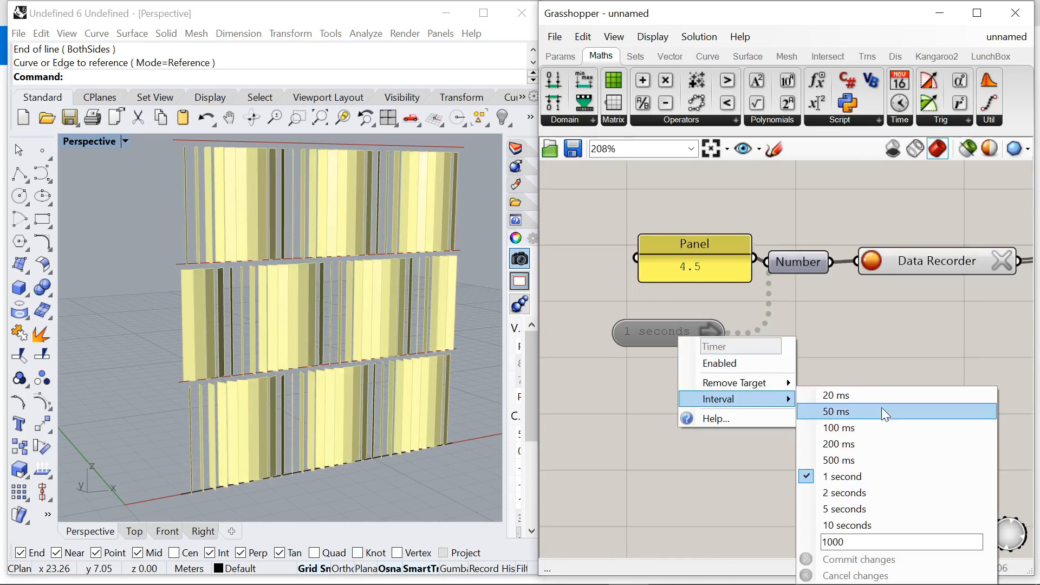
{"action": "left_click", "coordinate": [861, 429]}
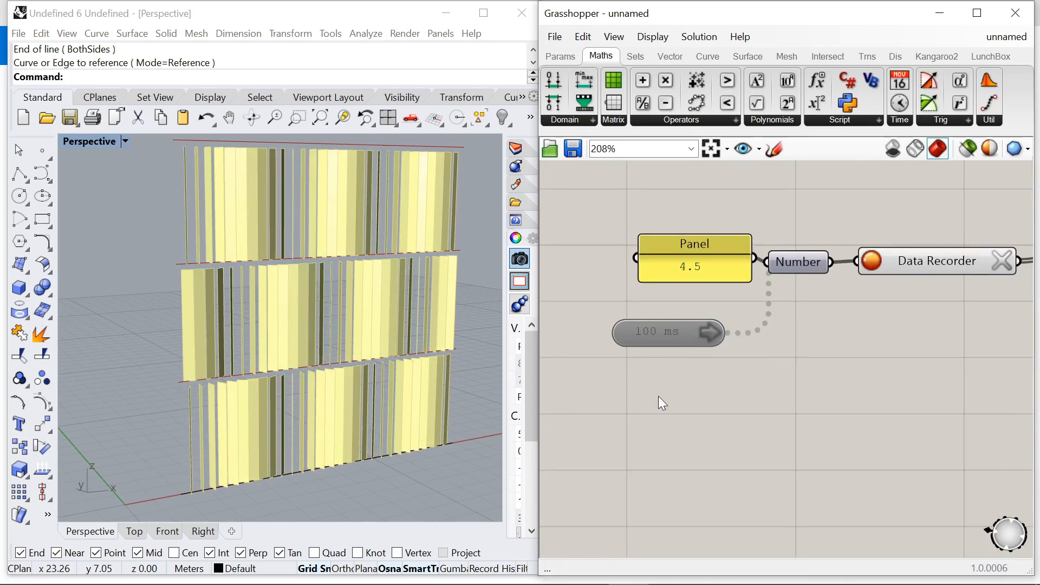
{"action": "double_click", "coordinate": [662, 335]}
{"action": "left_click", "coordinate": [681, 387]}
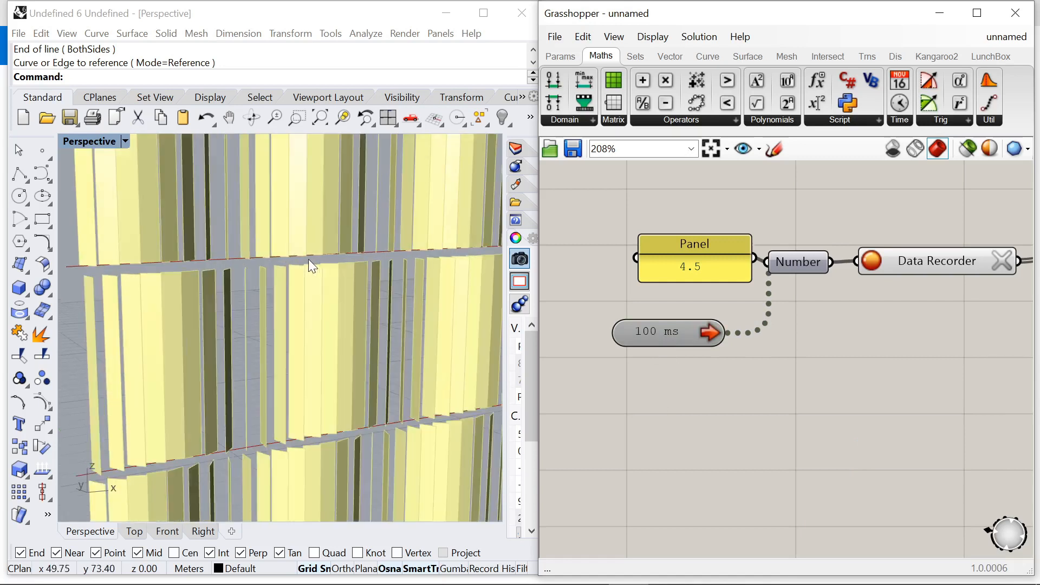
Step: Set the Perspective viewport to Rendered display and turn off the preview of the fin definition's components except the last one
{"action": "right_click_drag", "start_coordinate": [399, 264], "coordinate": [324, 273]}
{"action": "scroll", "coordinate": [330, 270], "scroll_direction": "down", "scroll_amount": 5}
{"action": "scroll", "coordinate": [241, 254], "scroll_direction": "up", "scroll_amount": 5}
{"action": "left_click_drag", "start_coordinate": [659, 274], "coordinate": [873, 332]}
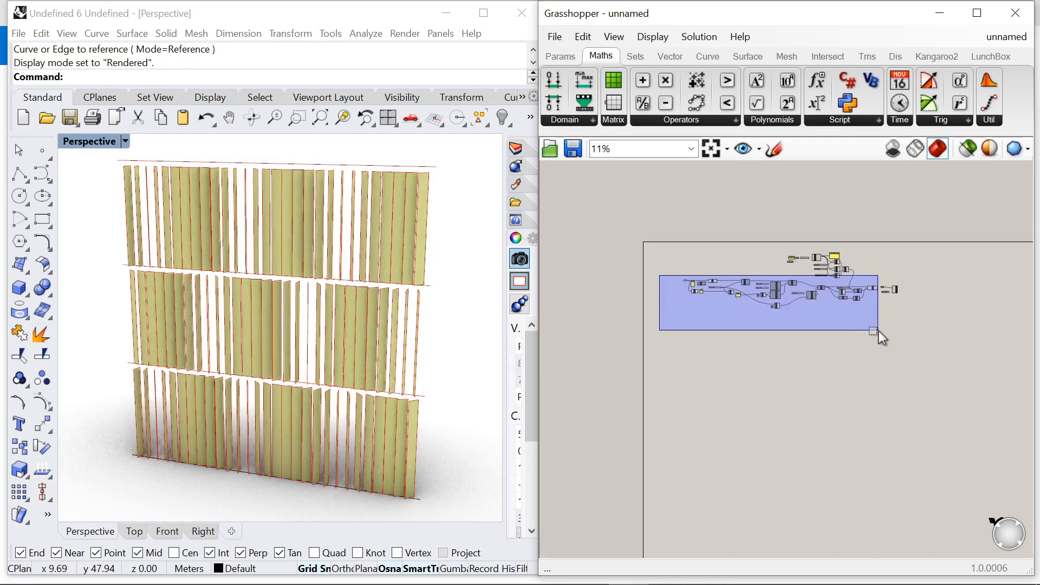
{"action": "right_click", "coordinate": [840, 325]}
{"action": "left_click", "coordinate": [892, 347]}
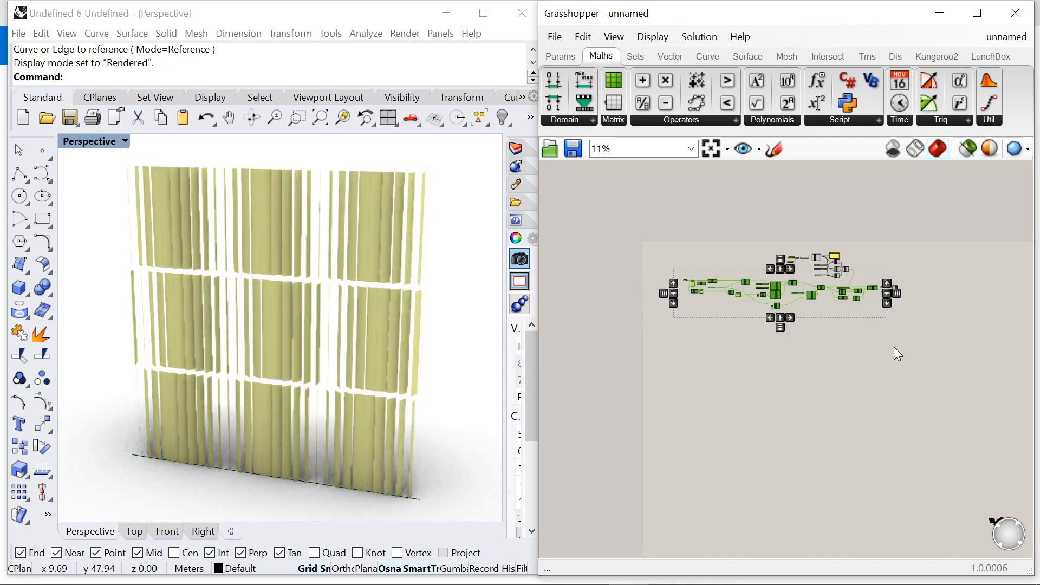
Step: Examine the rotating fins in the Perspective viewport from the other side, both close up and as a whole facade
{"action": "scroll", "coordinate": [320, 216], "scroll_direction": "up", "scroll_amount": 5}
{"action": "right_click_drag", "start_coordinate": [344, 264], "coordinate": [391, 271]}
{"action": "scroll", "coordinate": [386, 269], "scroll_direction": "down", "scroll_amount": 4}
{"action": "scroll", "coordinate": [401, 270], "scroll_direction": "up", "scroll_amount": 4}
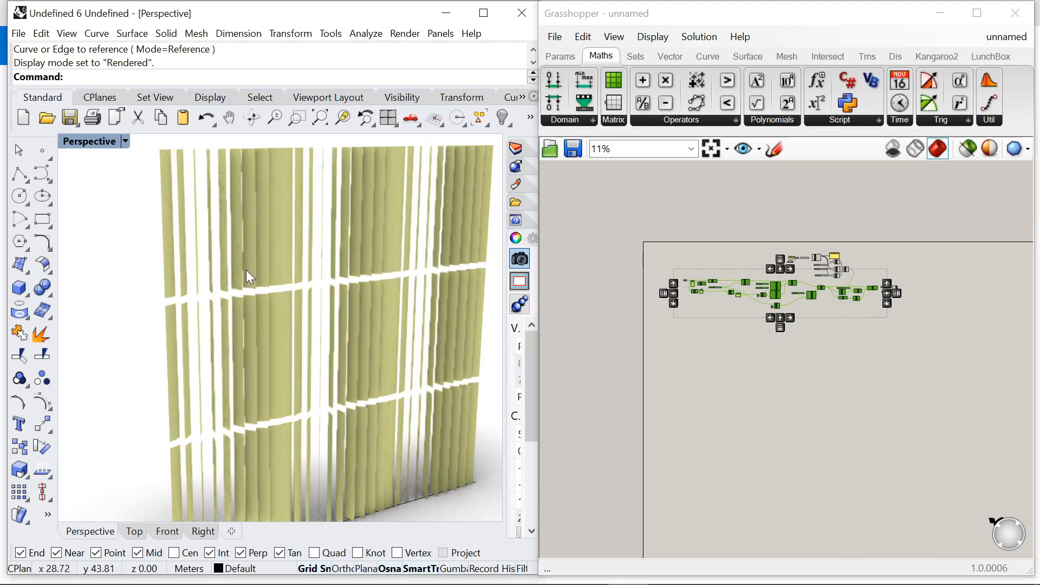
{"action": "scroll", "coordinate": [246, 270], "scroll_direction": "down", "scroll_amount": 3}
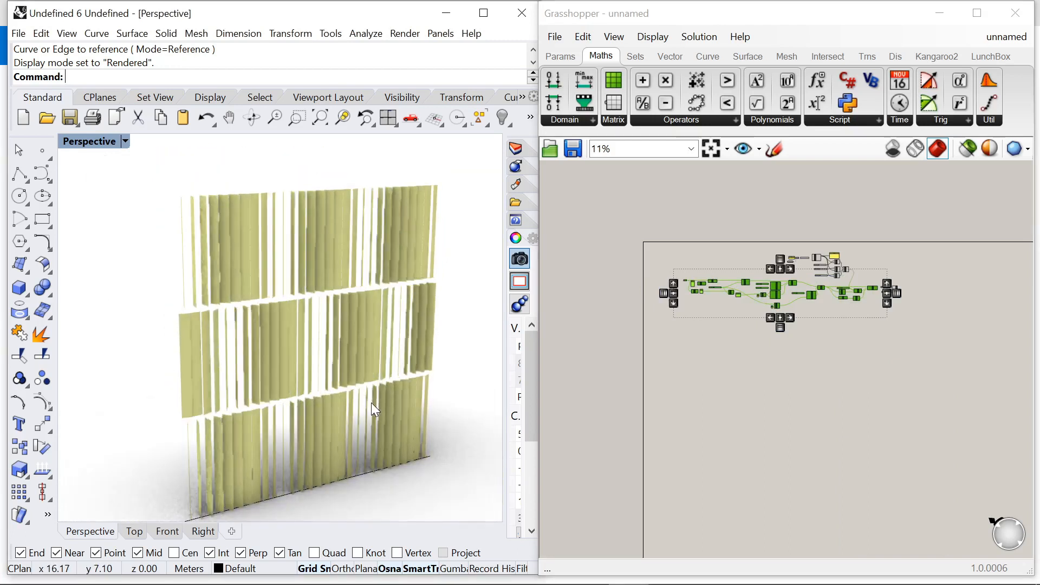